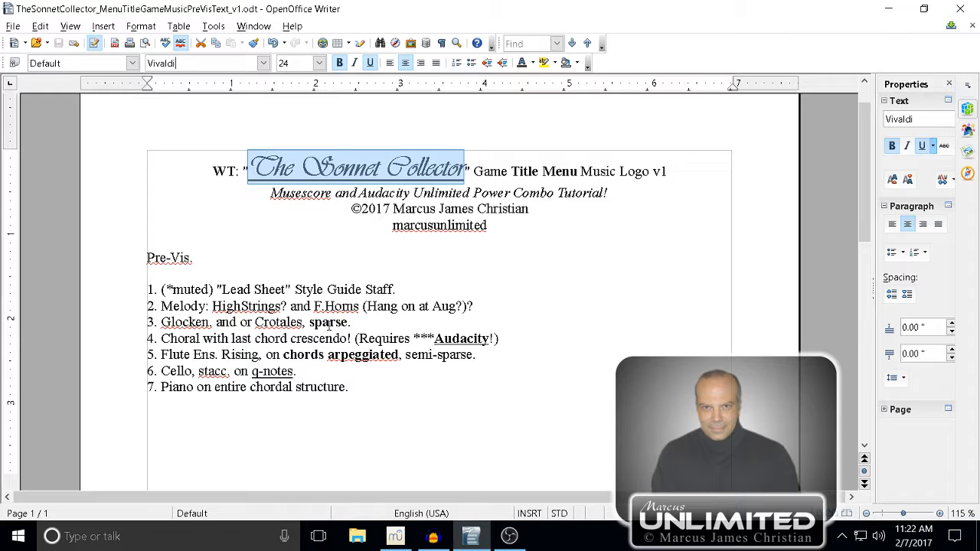
{"action": "left_click", "coordinate": [356, 386]}
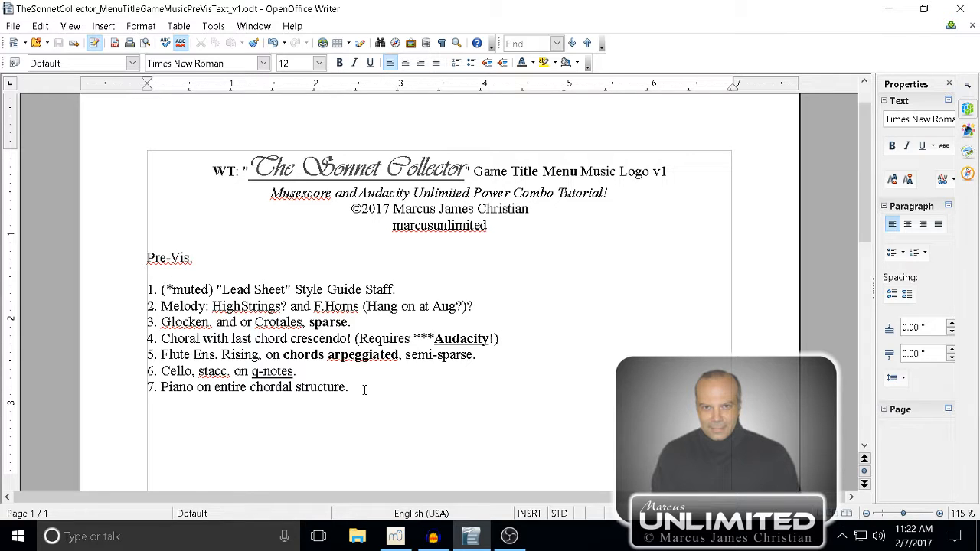
{"action": "left_click_drag", "start_coordinate": [360, 389], "coordinate": [117, 164]}
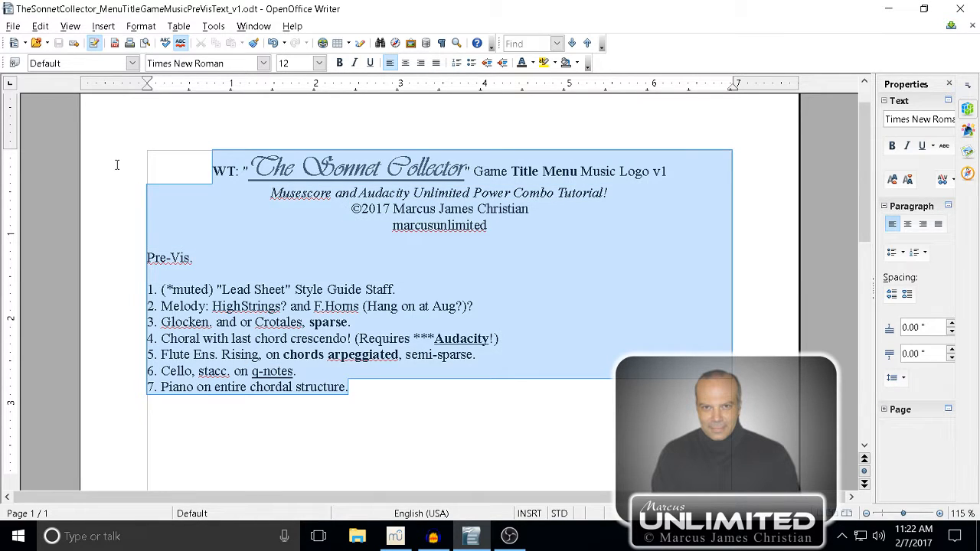
{"action": "left_click", "coordinate": [376, 387]}
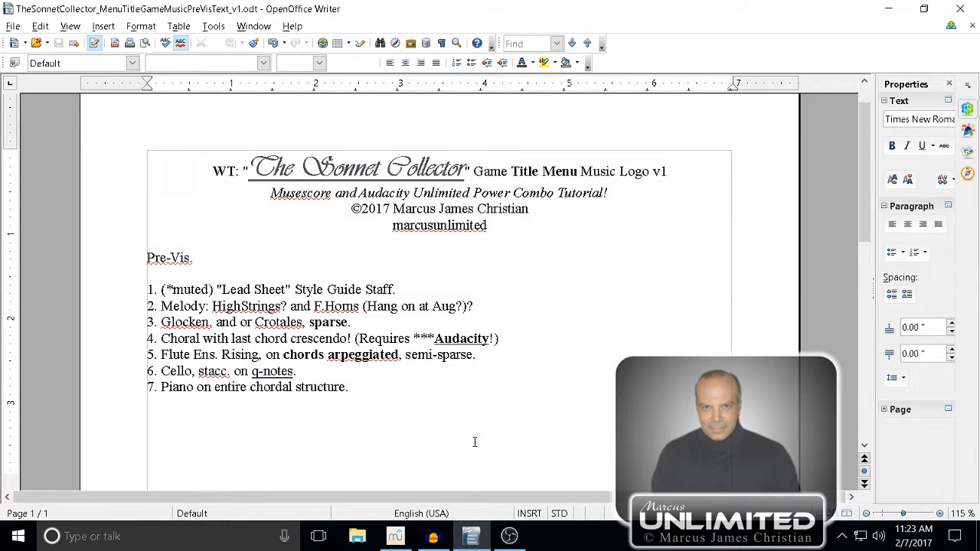
Switch to MuseScore and start a new score titled "The Sonnet Collector - Title Menu Theme".
{"action": "mouse_move", "coordinate": [394, 541]}
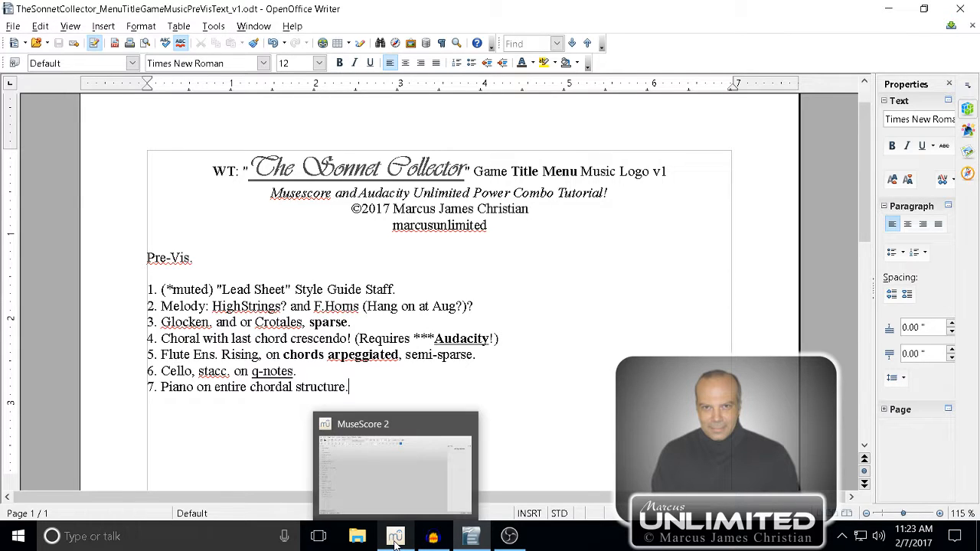
{"action": "left_click", "coordinate": [395, 540]}
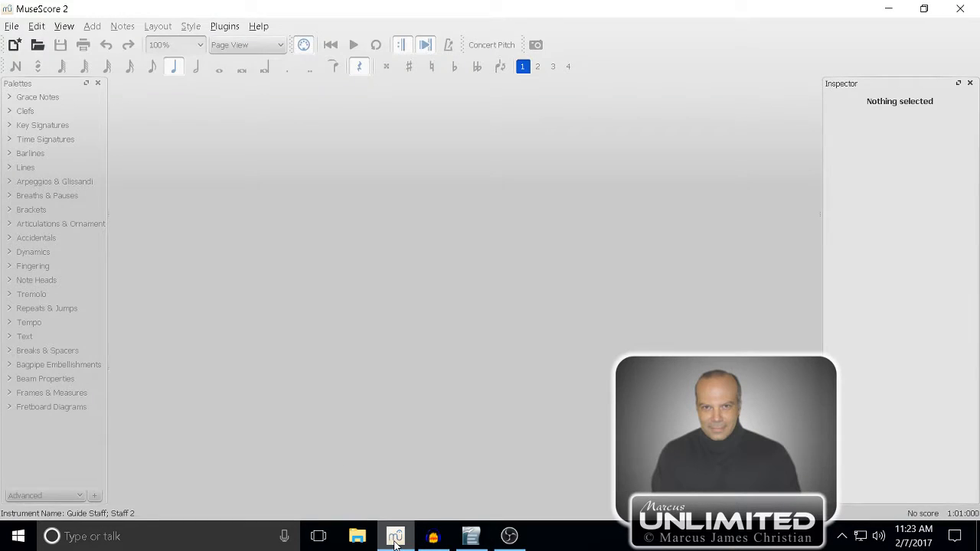
{"action": "left_click", "coordinate": [13, 26]}
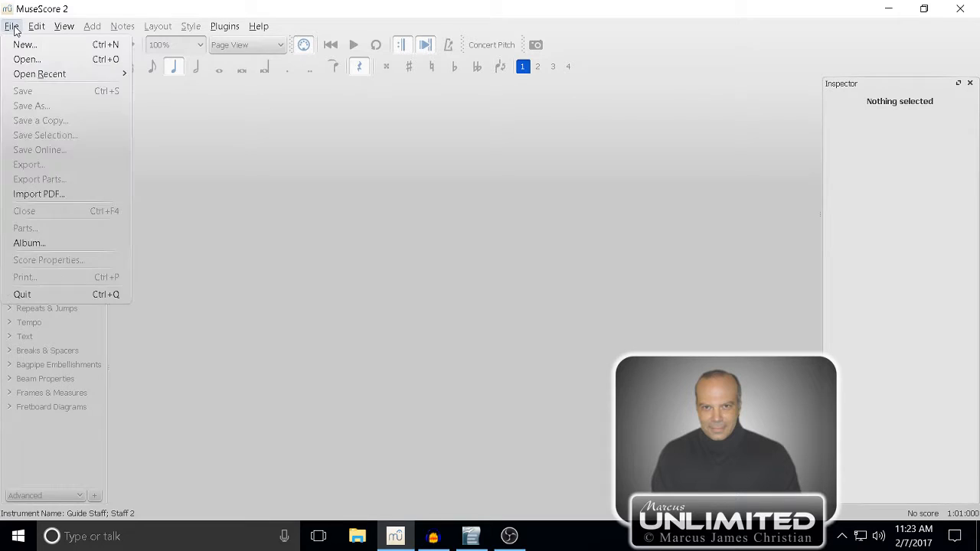
{"action": "left_click", "coordinate": [27, 43]}
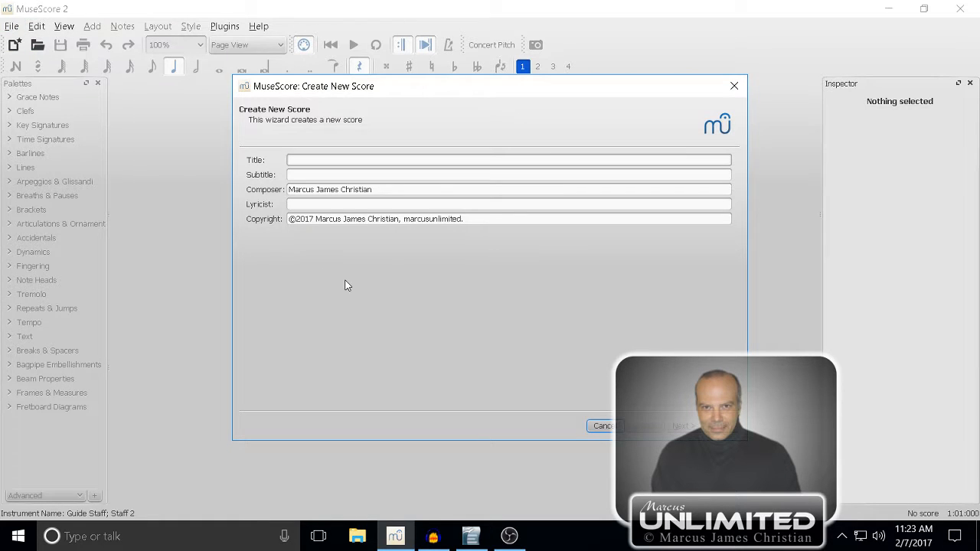
{"action": "type", "text": "The Sonnet Collector - Title Menu Theme"}
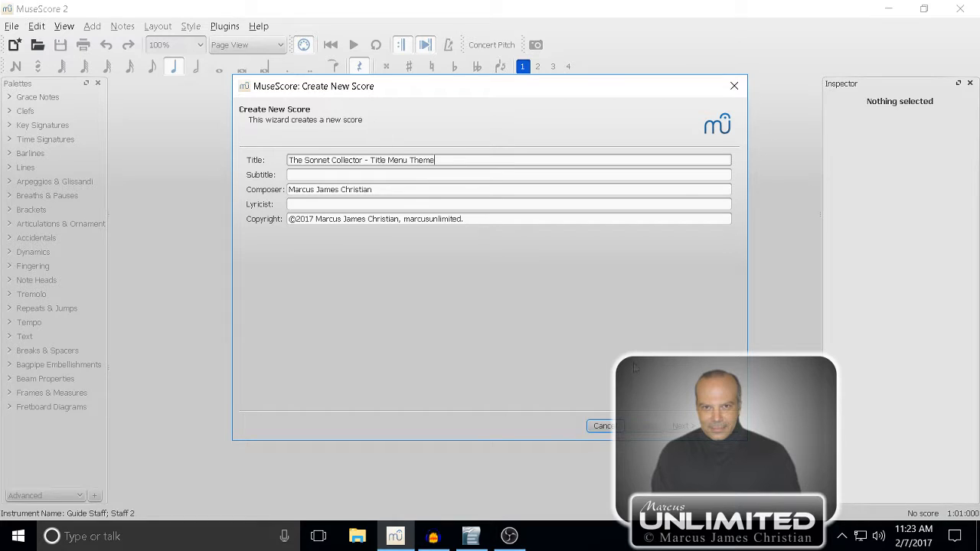
{"action": "left_click", "coordinate": [687, 431]}
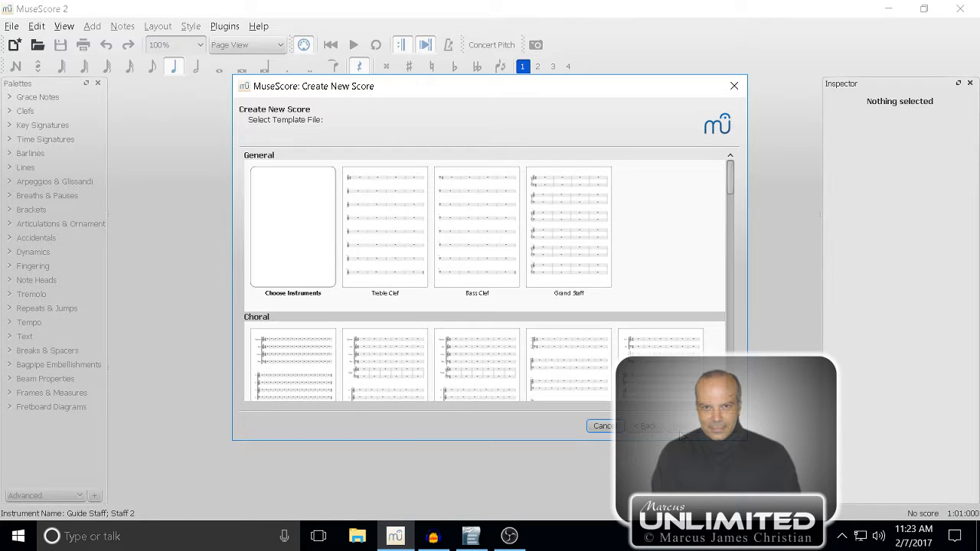
Base the new score on the Choose Instruments template and add a Voice staff.
{"action": "double_click", "coordinate": [303, 231]}
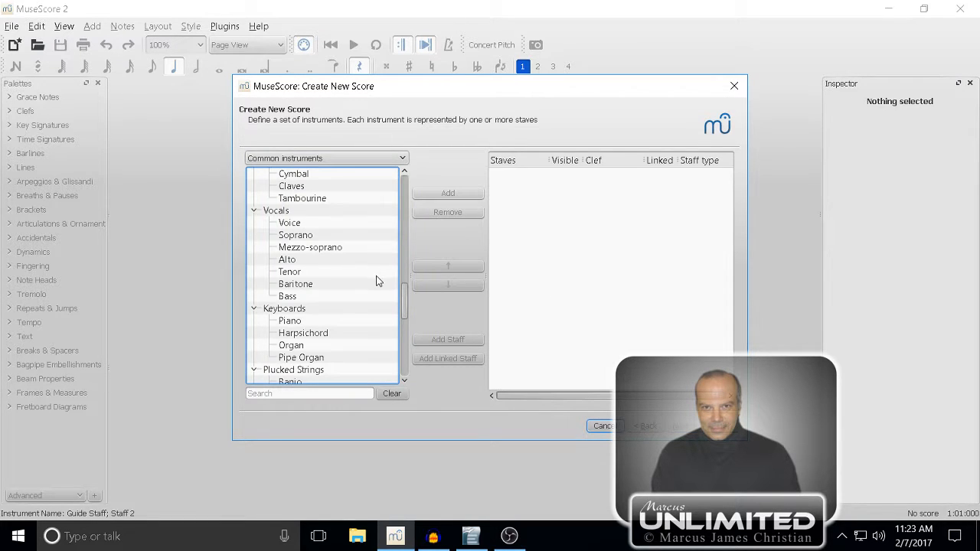
{"action": "left_click", "coordinate": [295, 227]}
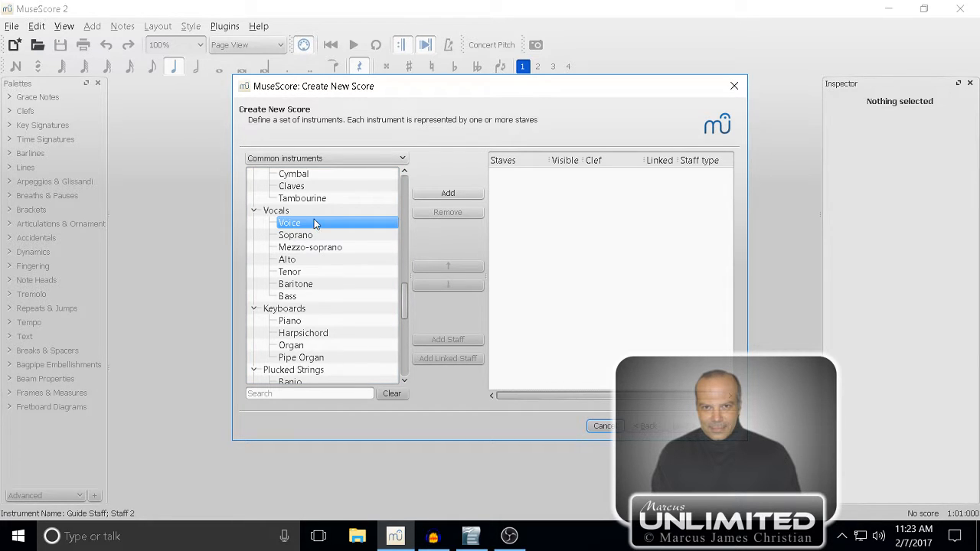
{"action": "left_click", "coordinate": [446, 194]}
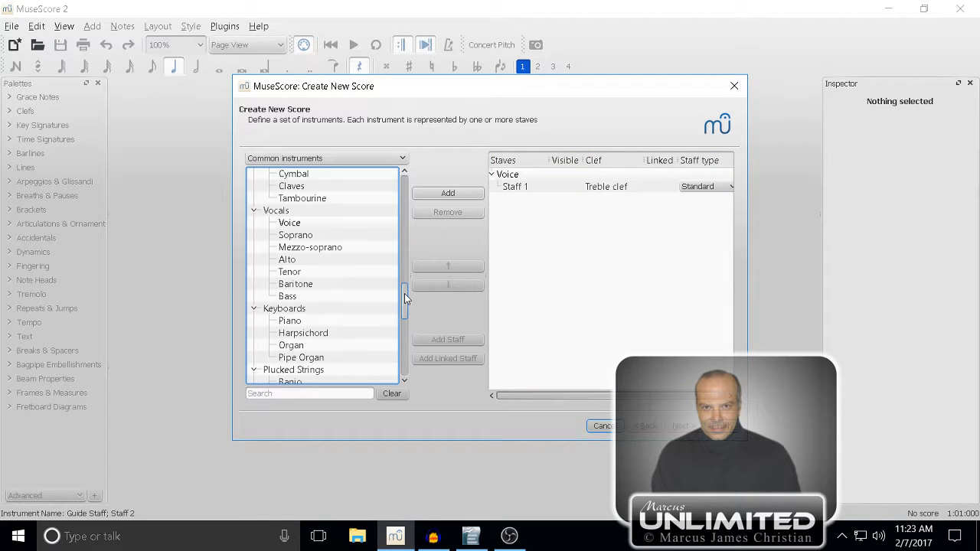
Add Crotales from the pitched percussion instruments to the score.
{"action": "left_click_drag", "start_coordinate": [404, 293], "coordinate": [407, 271]}
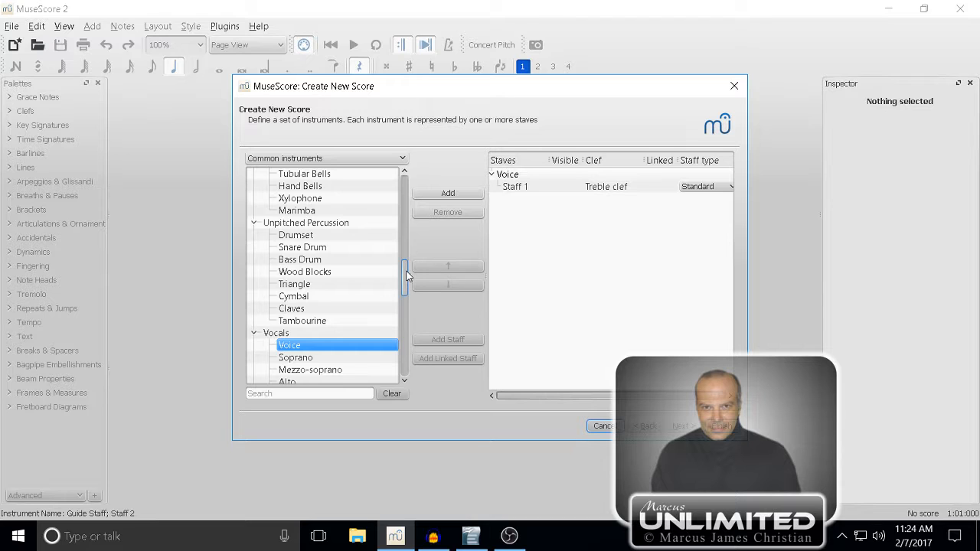
{"action": "scroll", "coordinate": [407, 275], "scroll_direction": "up", "scroll_amount": 6}
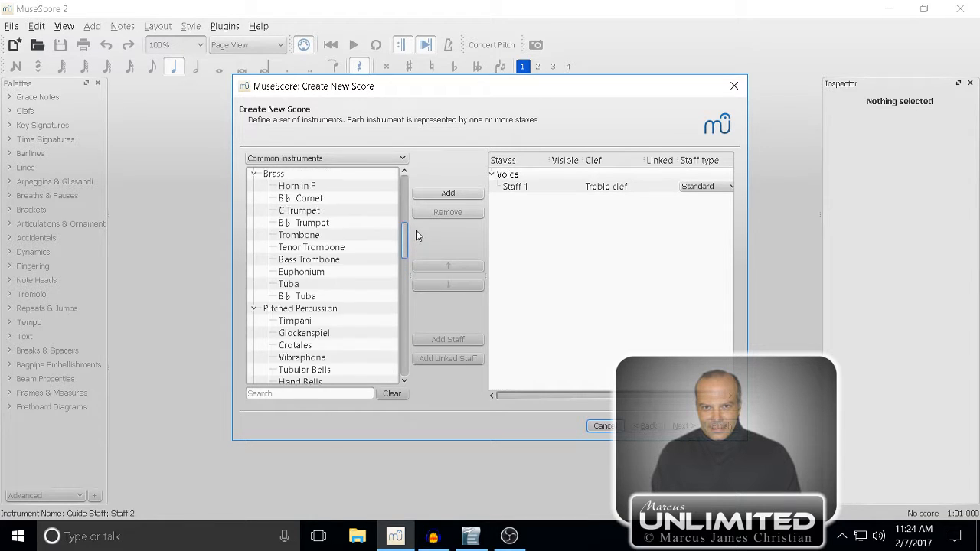
{"action": "scroll", "coordinate": [414, 237], "scroll_direction": "down", "scroll_amount": 2}
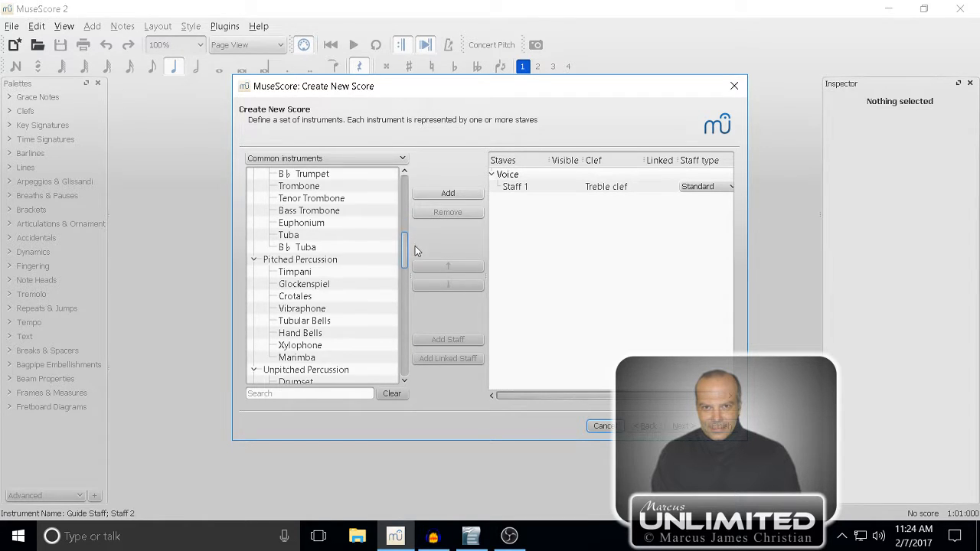
{"action": "scroll", "coordinate": [415, 245], "scroll_direction": "down", "scroll_amount": 1}
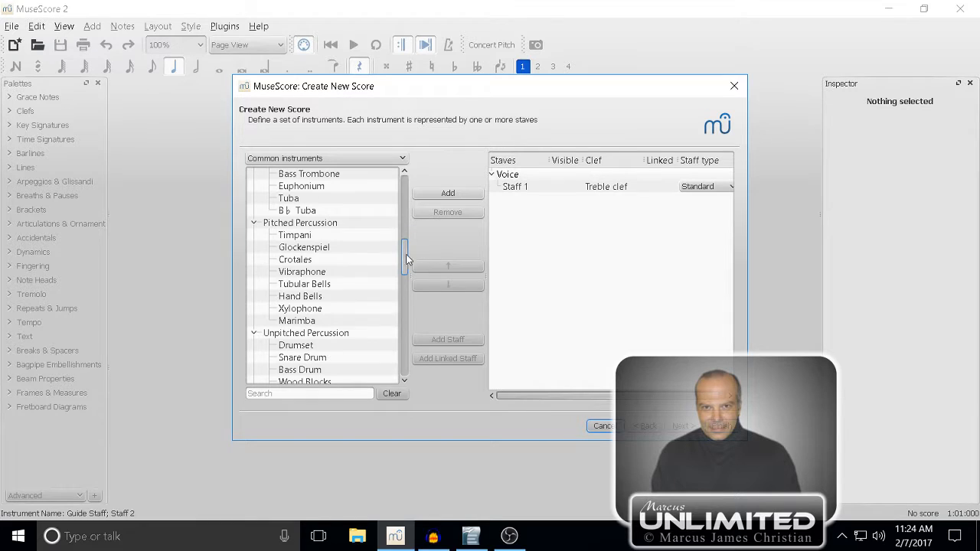
{"action": "left_click", "coordinate": [324, 261]}
{"action": "left_click", "coordinate": [452, 195]}
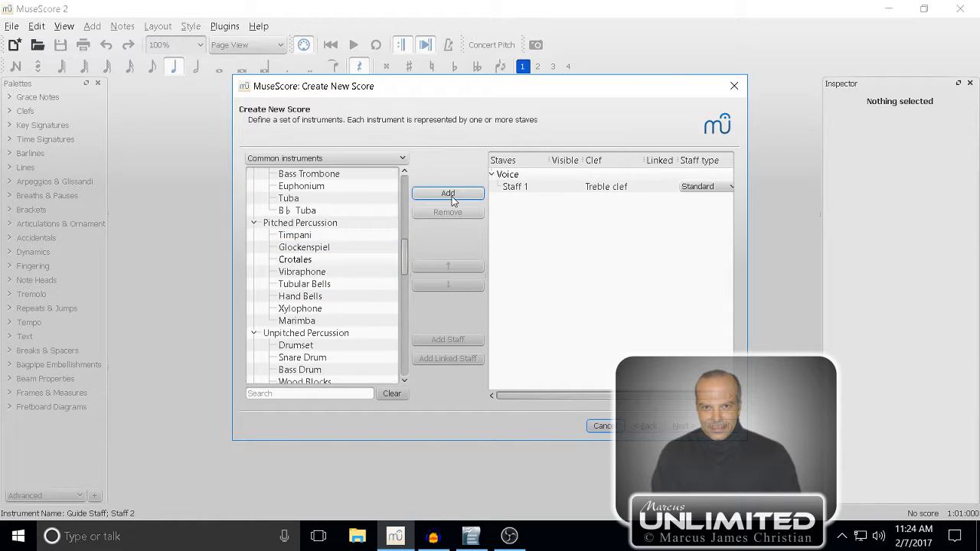
Add a Violin from the string instruments to the score.
{"action": "left_click", "coordinate": [406, 246]}
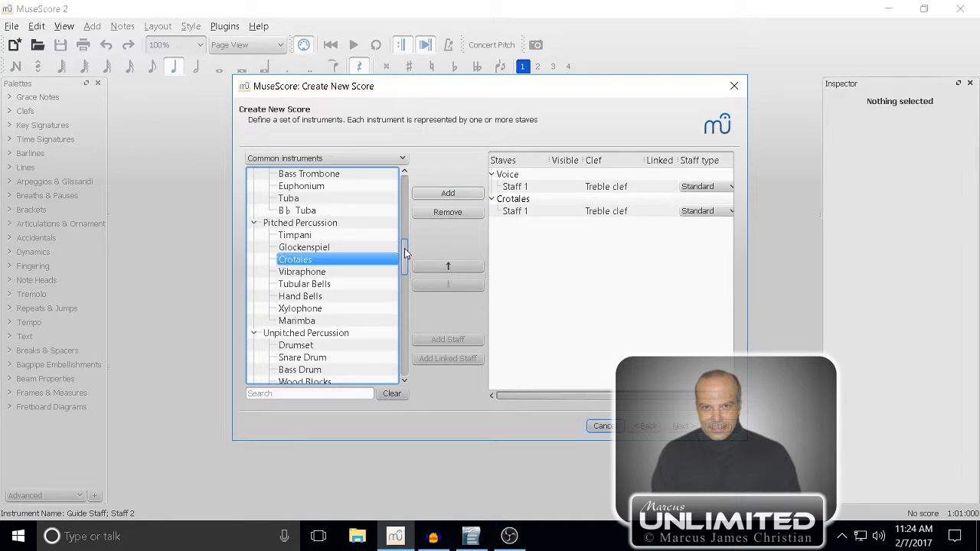
{"action": "left_click_drag", "start_coordinate": [404, 248], "coordinate": [408, 356]}
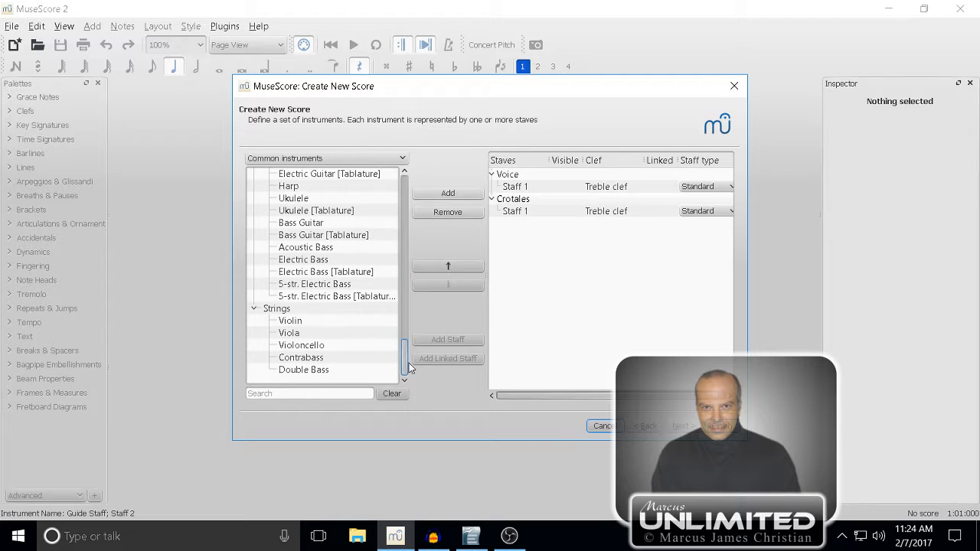
{"action": "left_click", "coordinate": [295, 322]}
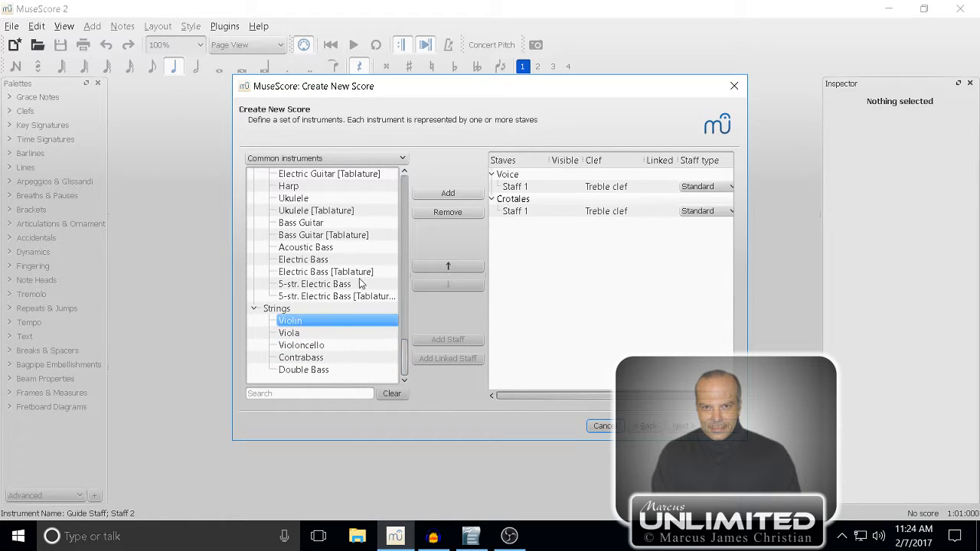
{"action": "left_click", "coordinate": [462, 196]}
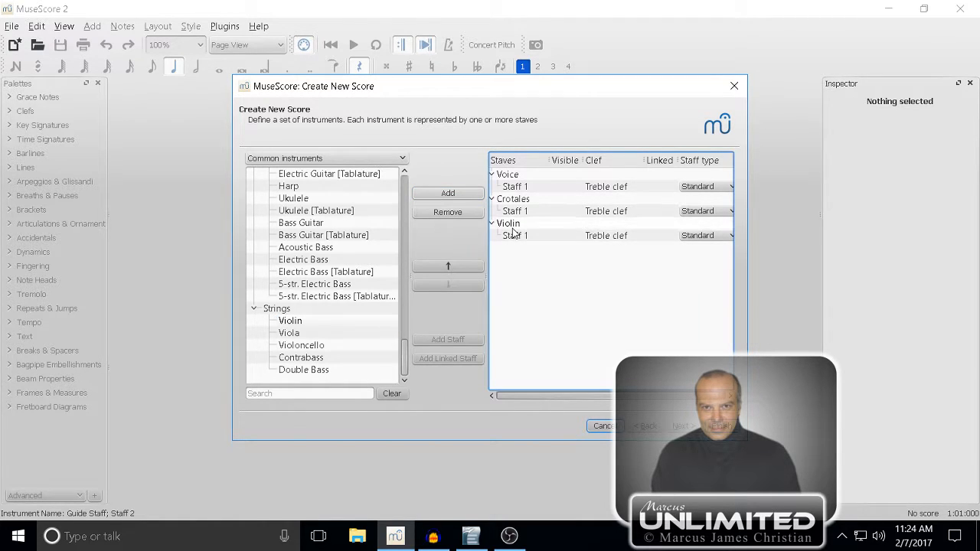
Add one Violoncello and one Double Bass to the score's instruments.
{"action": "left_click", "coordinate": [325, 345]}
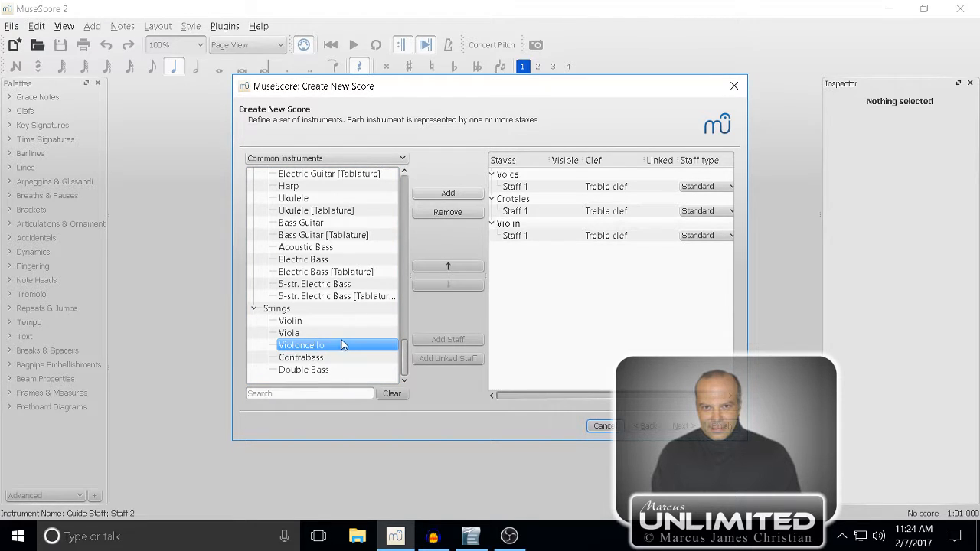
{"action": "left_click", "coordinate": [459, 195]}
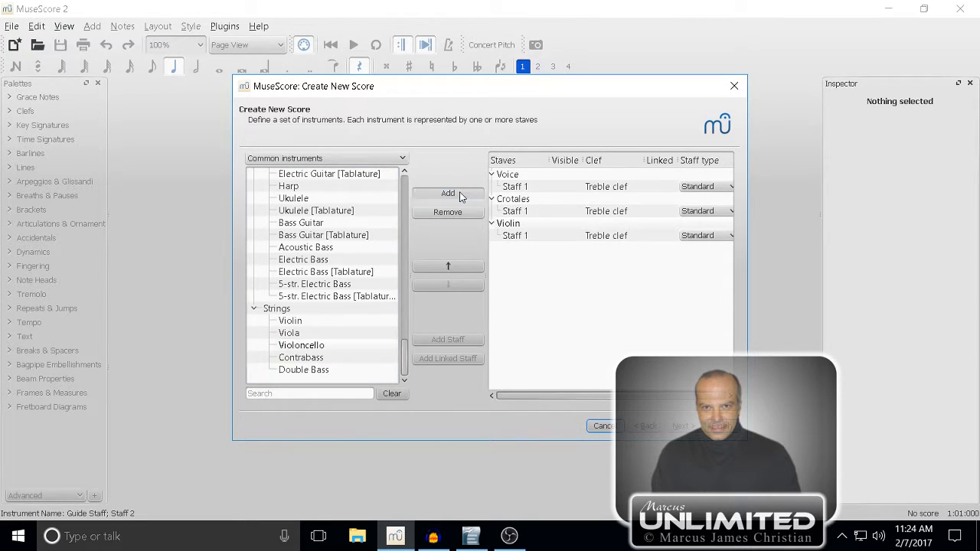
{"action": "left_click", "coordinate": [460, 195]}
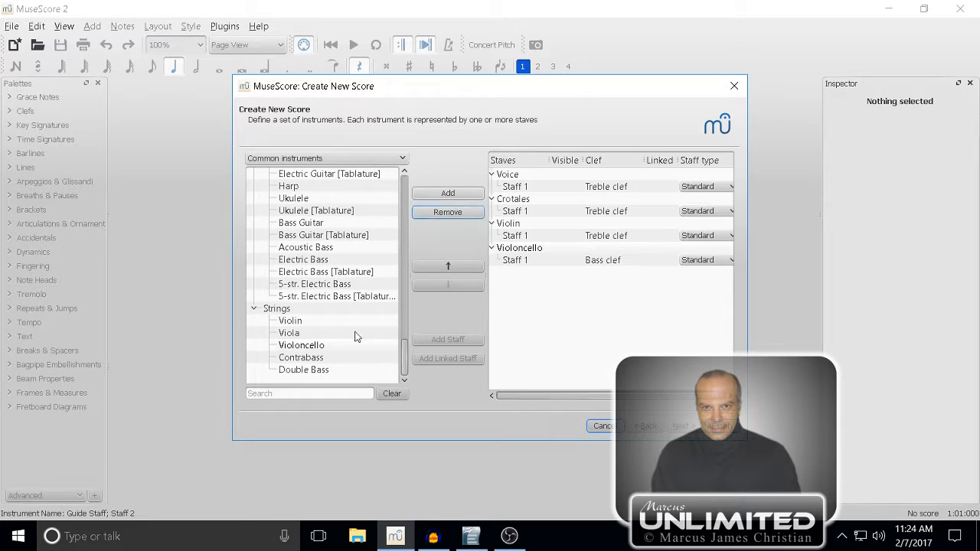
{"action": "left_click", "coordinate": [332, 371]}
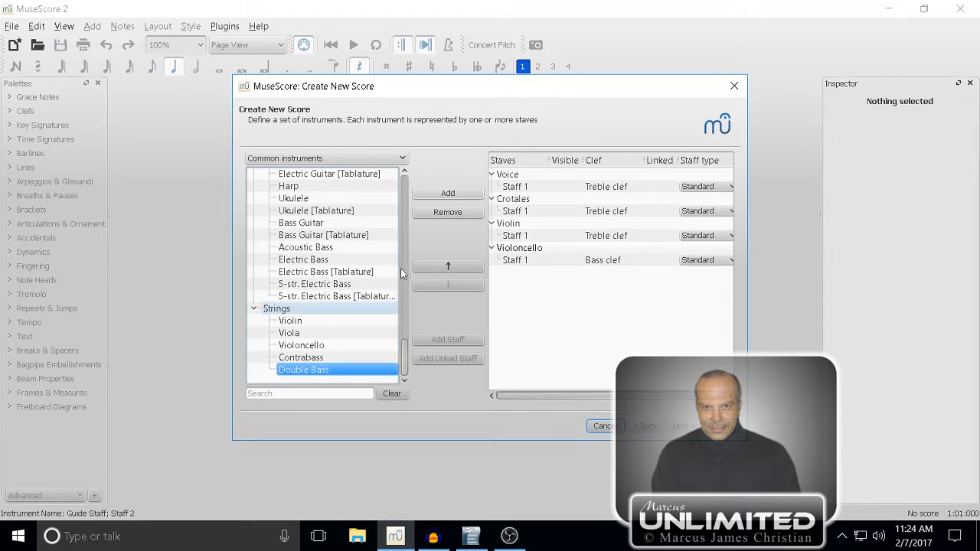
{"action": "left_click", "coordinate": [431, 194]}
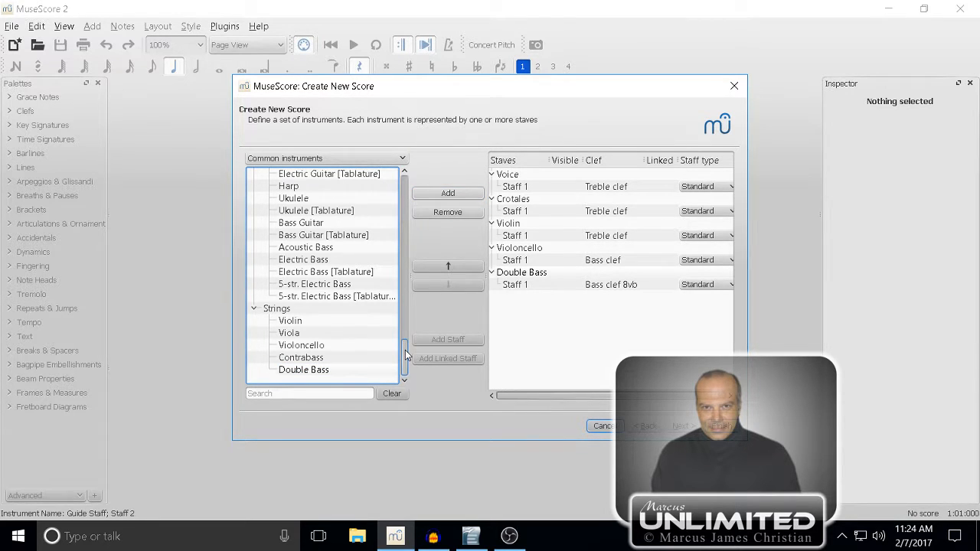
Check the Pre-Vis instrument list in OpenOffice Writer, and add a second Voice staff to the MuseScore score.
{"action": "left_click_drag", "start_coordinate": [406, 354], "coordinate": [402, 306]}
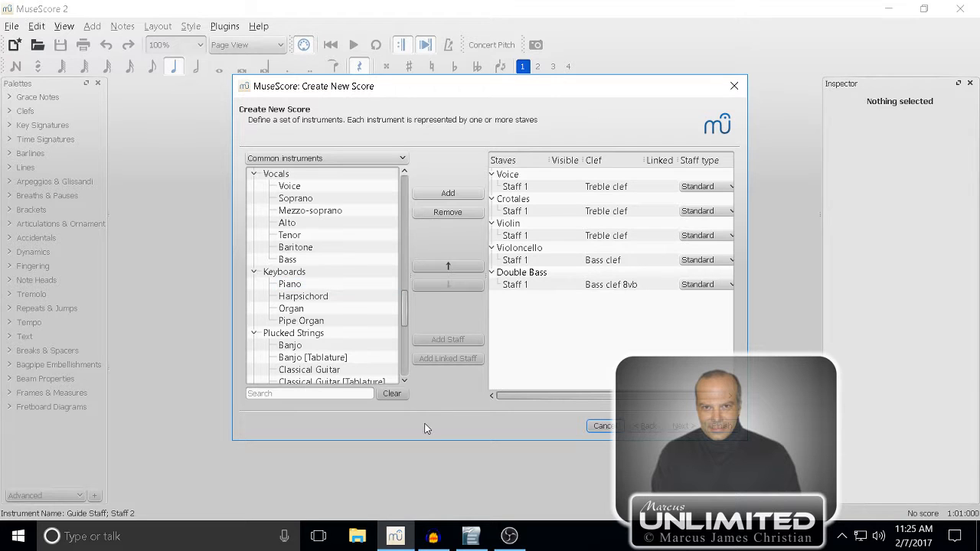
{"action": "left_click", "coordinate": [463, 536]}
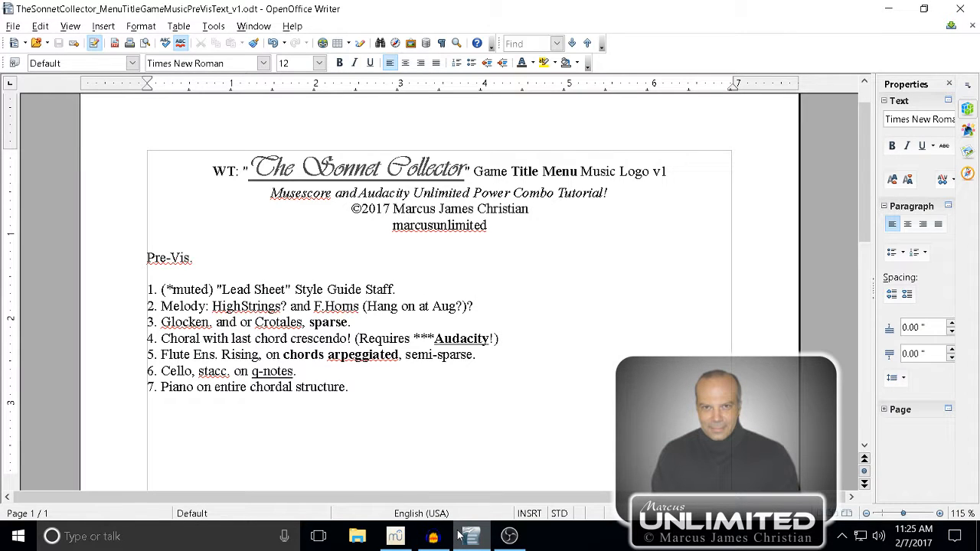
{"action": "left_click", "coordinate": [396, 535]}
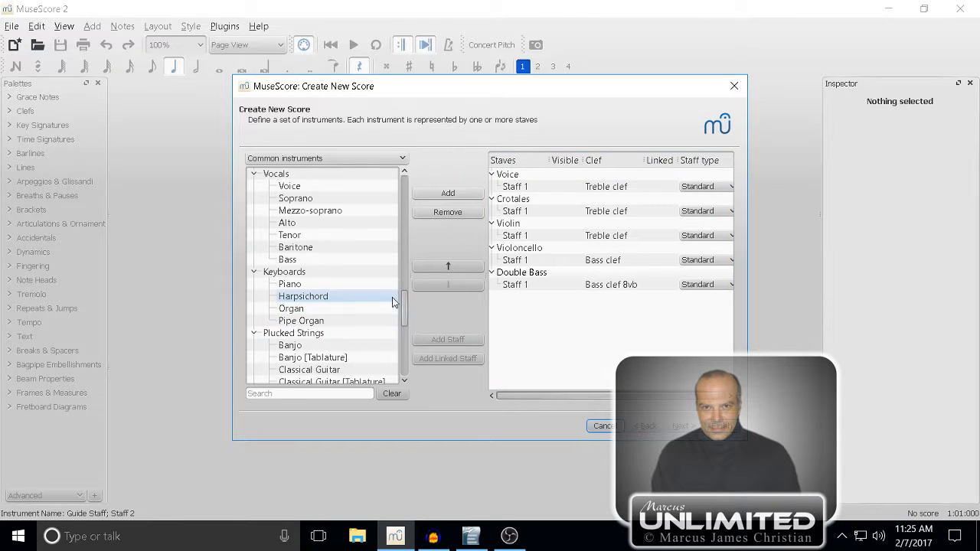
{"action": "left_click", "coordinate": [312, 187]}
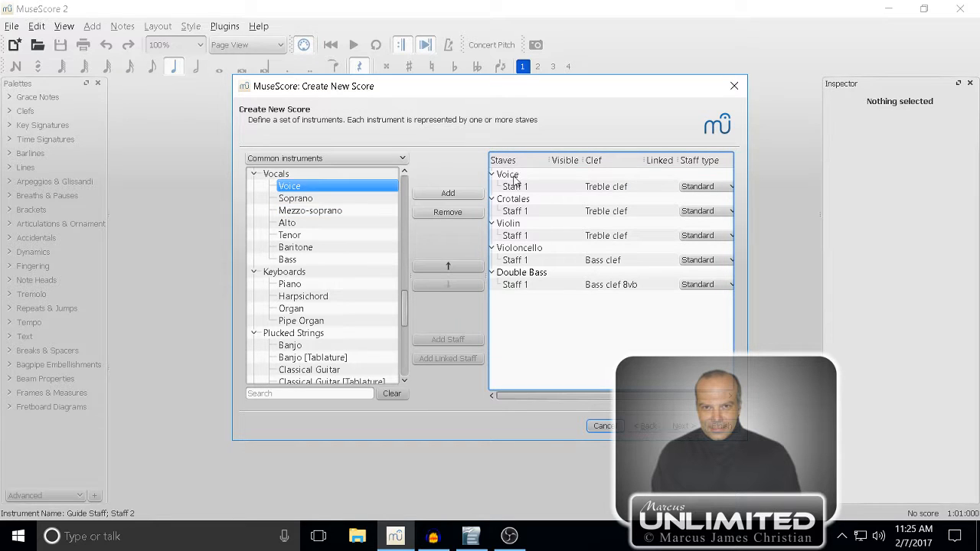
{"action": "left_click", "coordinate": [447, 193]}
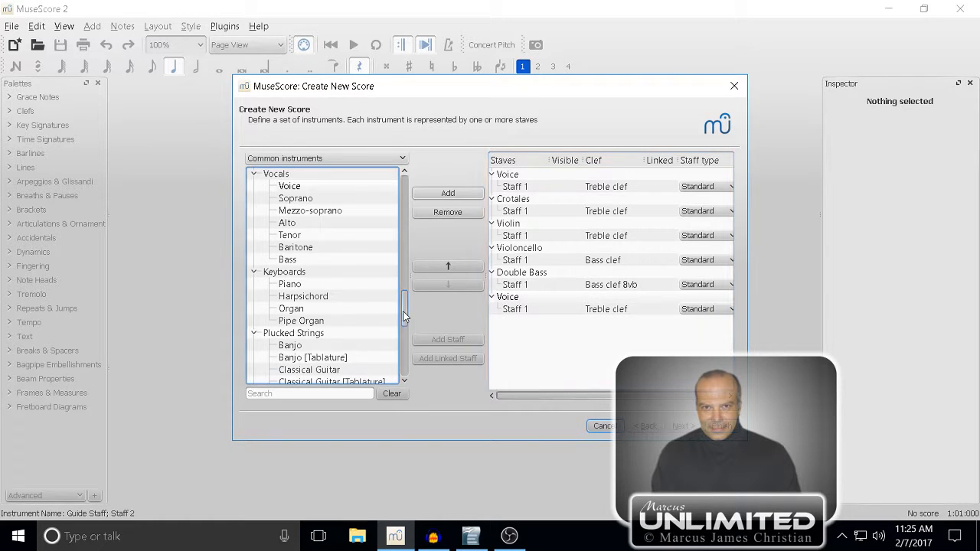
Add a Horn in F from the brass instruments to the score.
{"action": "left_click_drag", "start_coordinate": [405, 309], "coordinate": [401, 236]}
{"action": "left_click", "coordinate": [350, 236]}
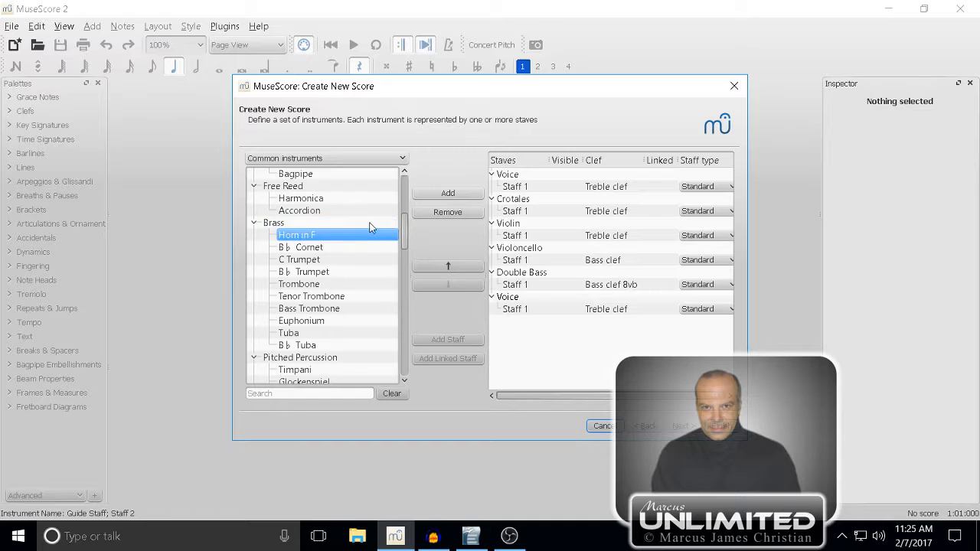
{"action": "left_click", "coordinate": [461, 194]}
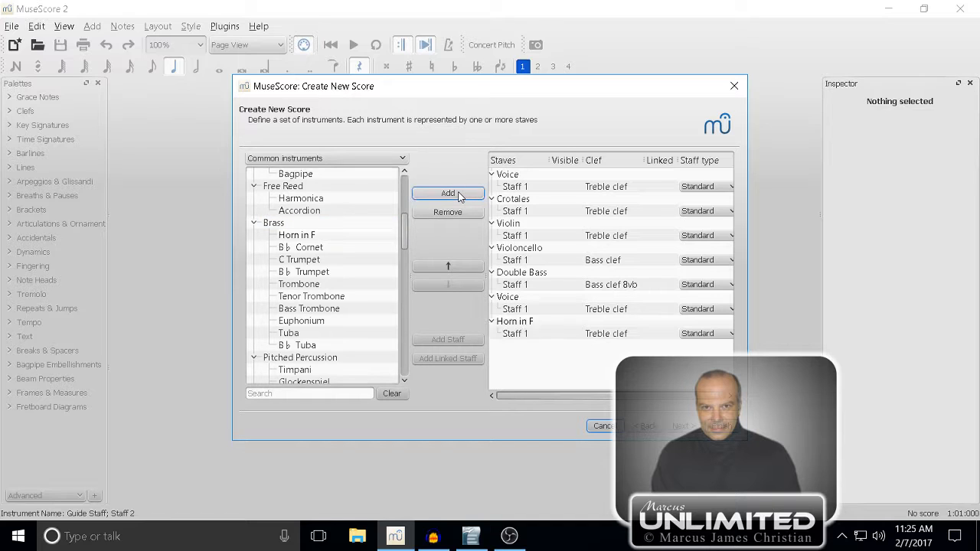
{"action": "left_click", "coordinate": [544, 324]}
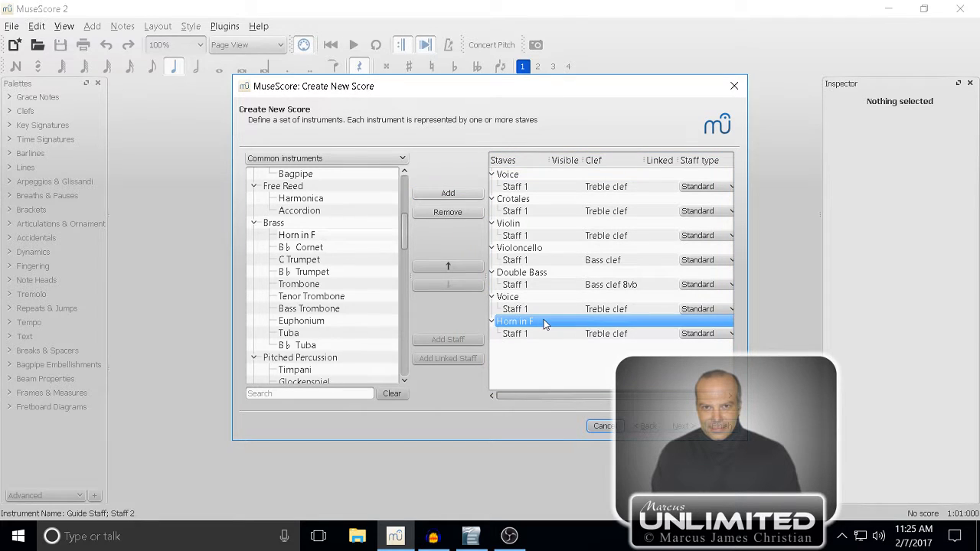
{"action": "left_click", "coordinate": [546, 286]}
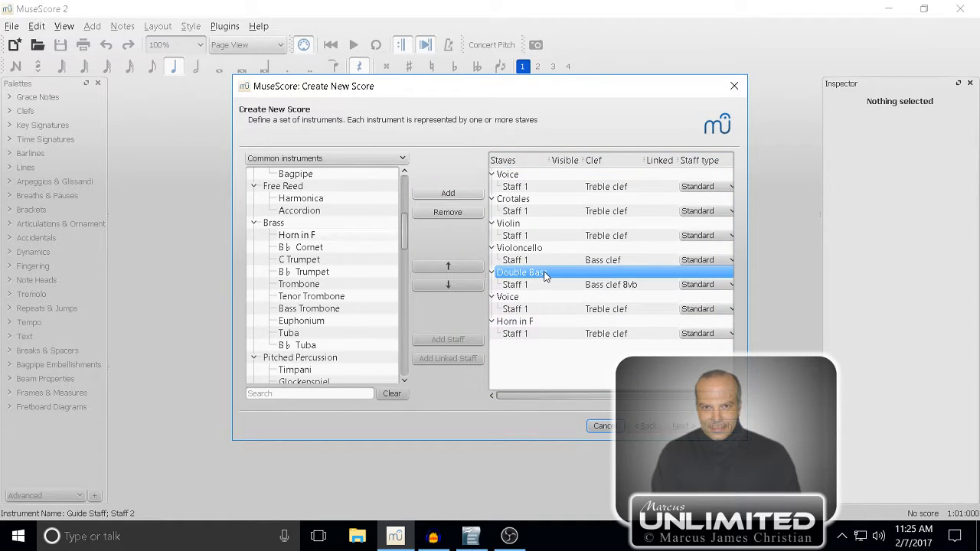
Move the Horn in F up the instrument list so it sits between Crotales and Violin.
{"action": "left_click", "coordinate": [538, 326]}
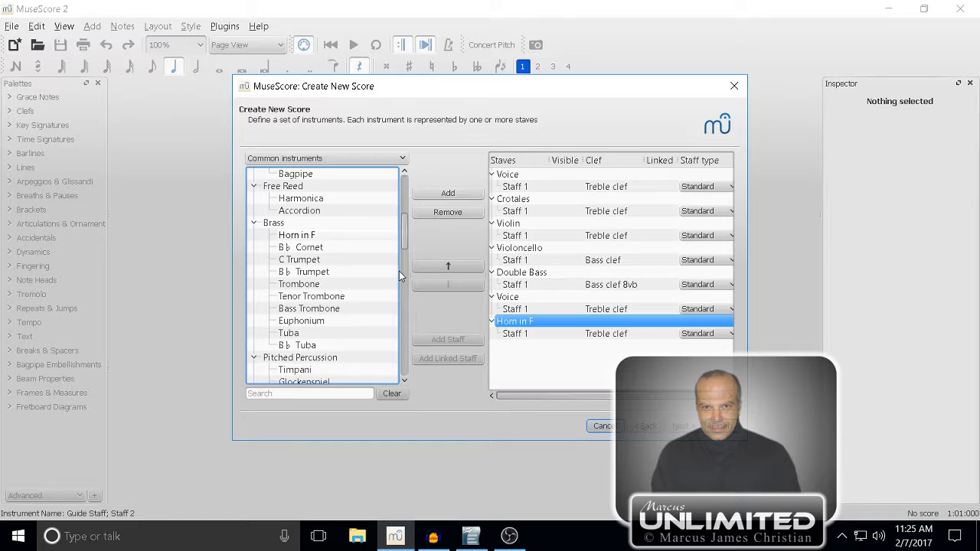
{"action": "left_click", "coordinate": [436, 264]}
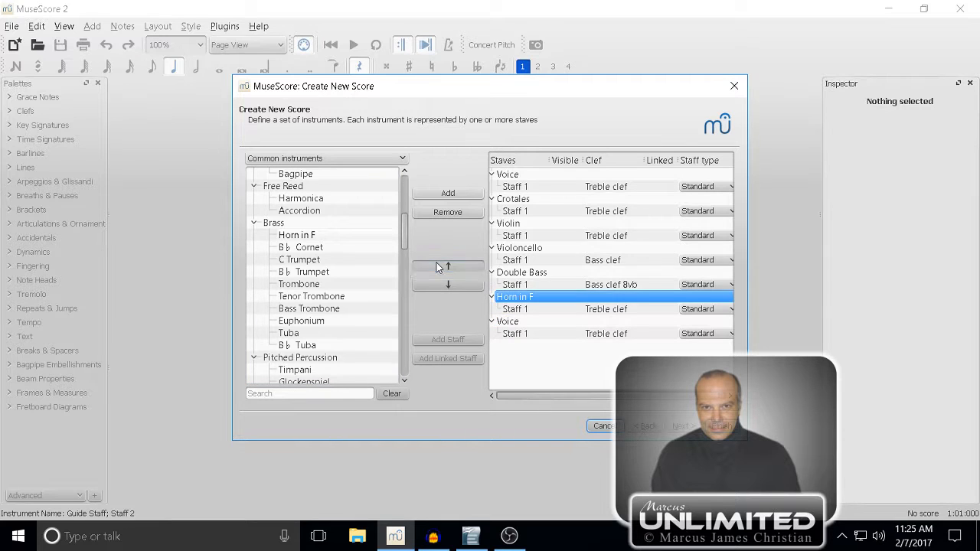
{"action": "left_click", "coordinate": [436, 264]}
{"action": "left_click", "coordinate": [437, 264]}
{"action": "left_click", "coordinate": [437, 264]}
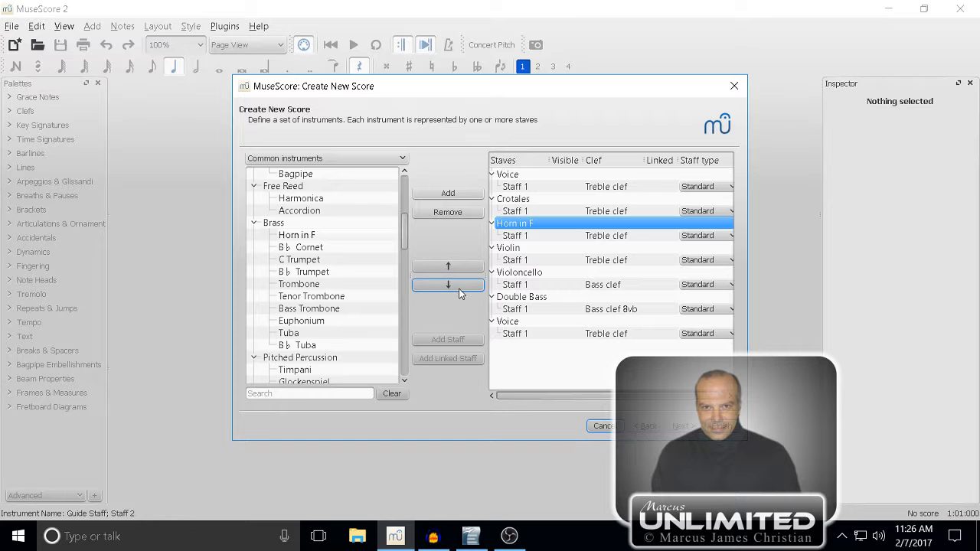
Check the Pre-Vis notes in OpenOffice Writer, and add a Flute from the woodwinds to the MuseScore score.
{"action": "left_click", "coordinate": [474, 535]}
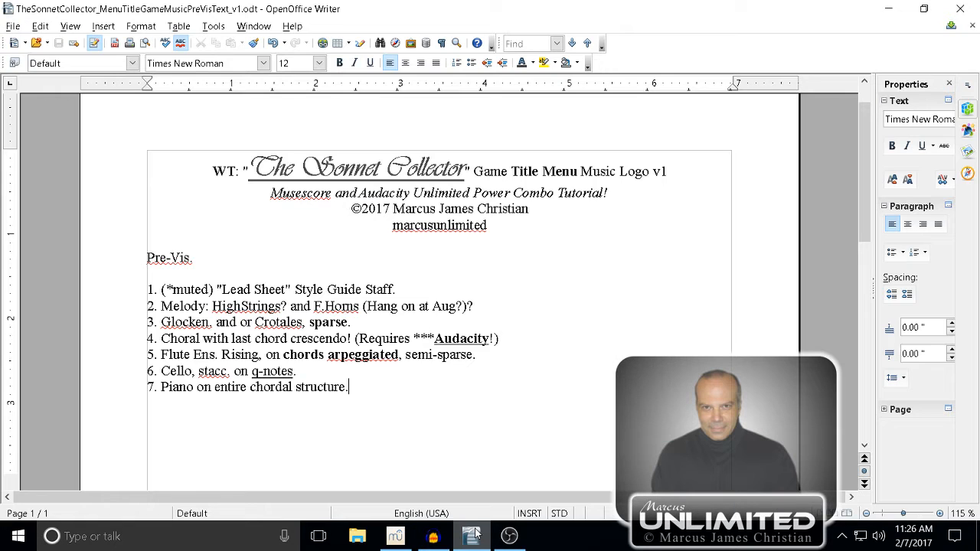
{"action": "left_click", "coordinate": [395, 535]}
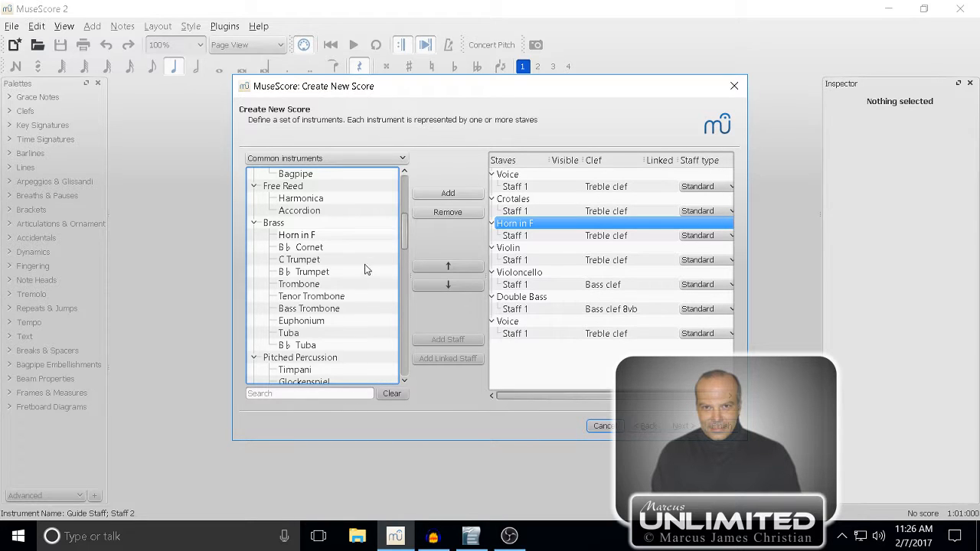
{"action": "left_click", "coordinate": [383, 235]}
{"action": "left_click_drag", "start_coordinate": [405, 230], "coordinate": [408, 184]}
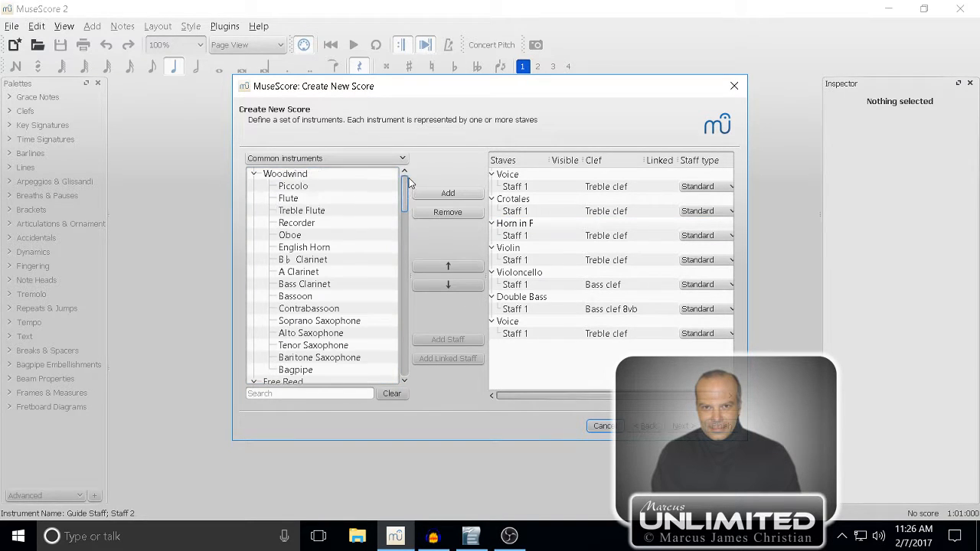
{"action": "left_click", "coordinate": [354, 200]}
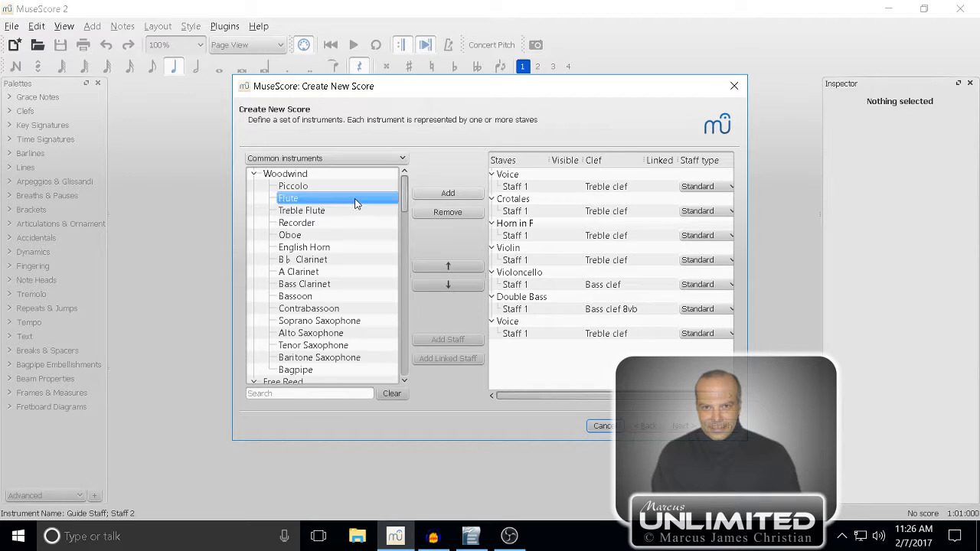
{"action": "left_click", "coordinate": [444, 193]}
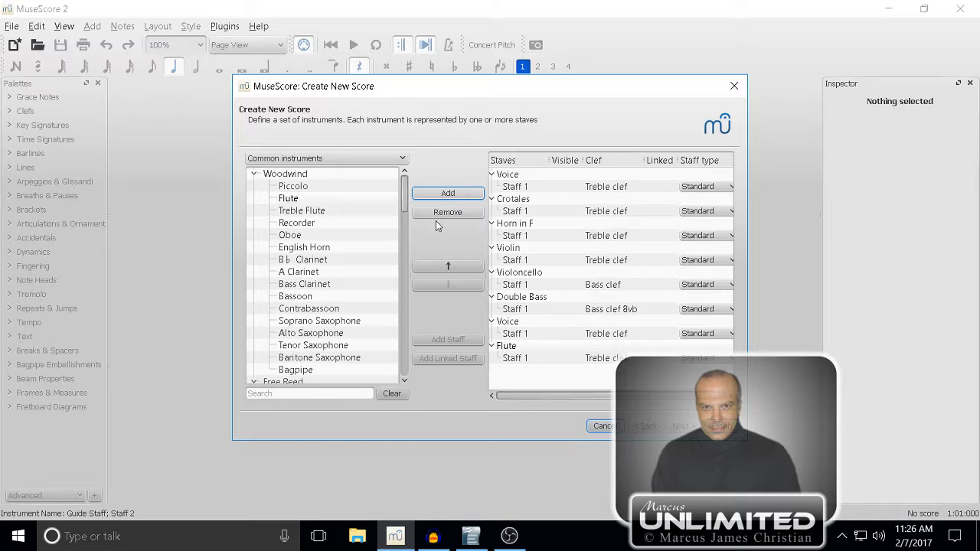
Move the Flute up the instrument list so it sits directly below the Horn in F.
{"action": "left_click", "coordinate": [527, 372]}
{"action": "left_click", "coordinate": [510, 346]}
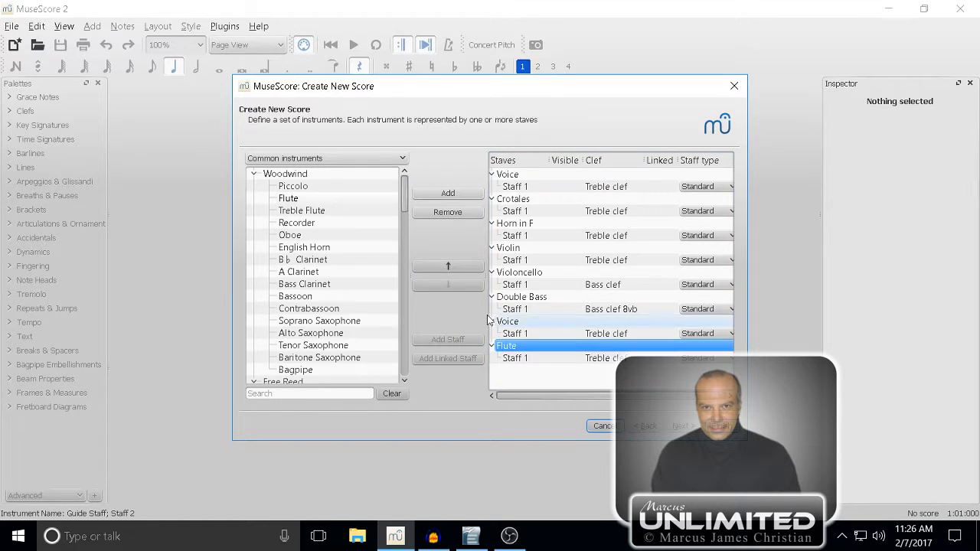
{"action": "left_click", "coordinate": [459, 269]}
{"action": "left_click", "coordinate": [458, 269]}
{"action": "left_click", "coordinate": [458, 268]}
{"action": "left_click", "coordinate": [458, 269]}
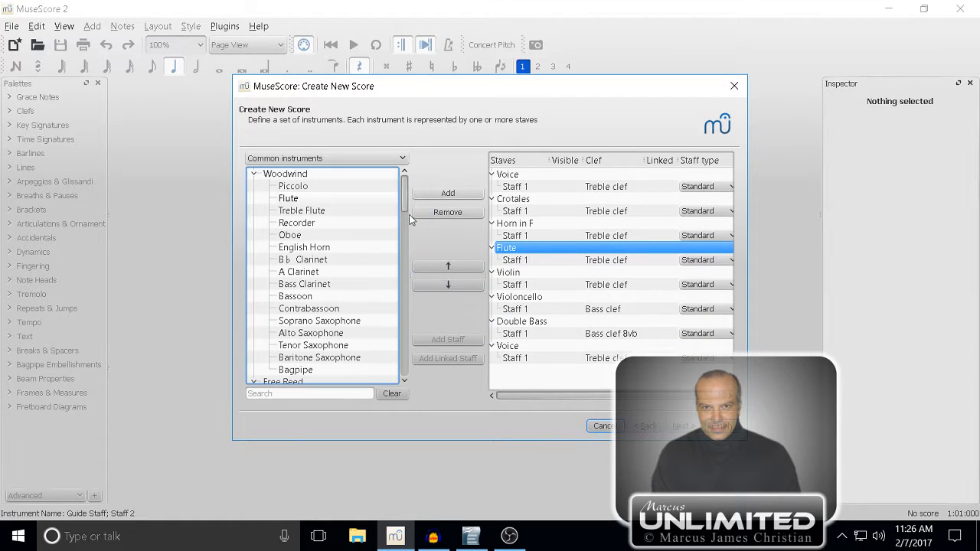
Add a Piano from the keyboard instruments and accept the instrument list.
{"action": "left_click_drag", "start_coordinate": [407, 194], "coordinate": [408, 306]}
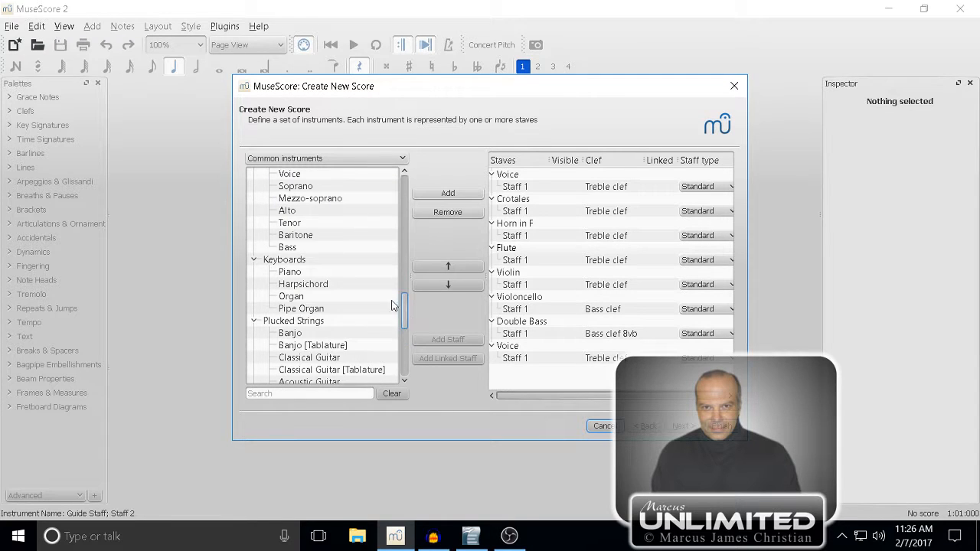
{"action": "left_click", "coordinate": [318, 273]}
{"action": "left_click", "coordinate": [440, 195]}
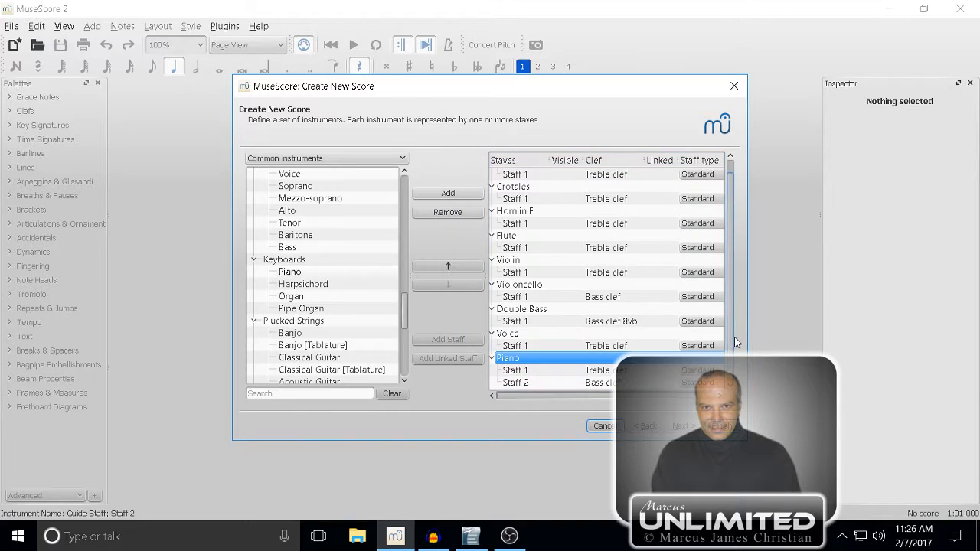
{"action": "left_click", "coordinate": [685, 426]}
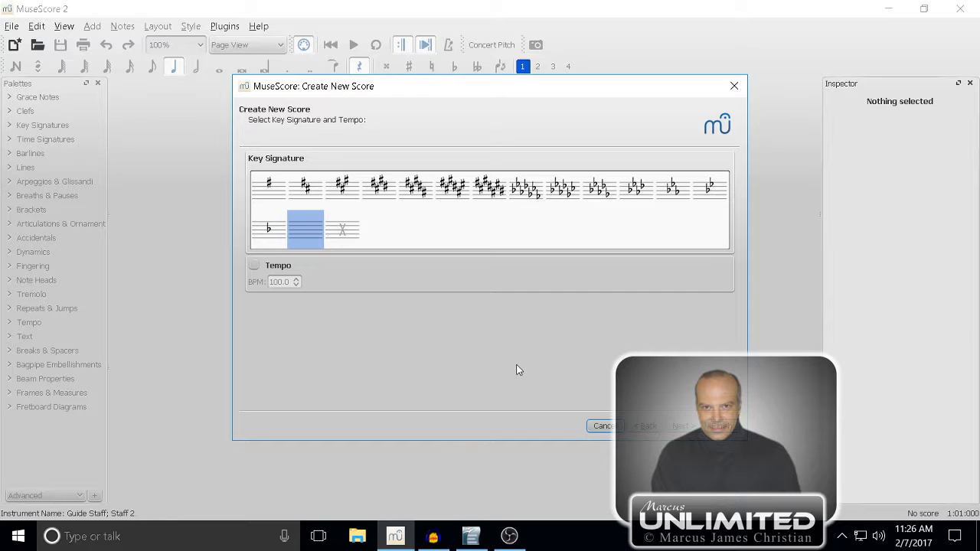
Choose the one-sharp key signature and enable a tempo marking of 100 BPM for the score.
{"action": "left_click", "coordinate": [280, 193]}
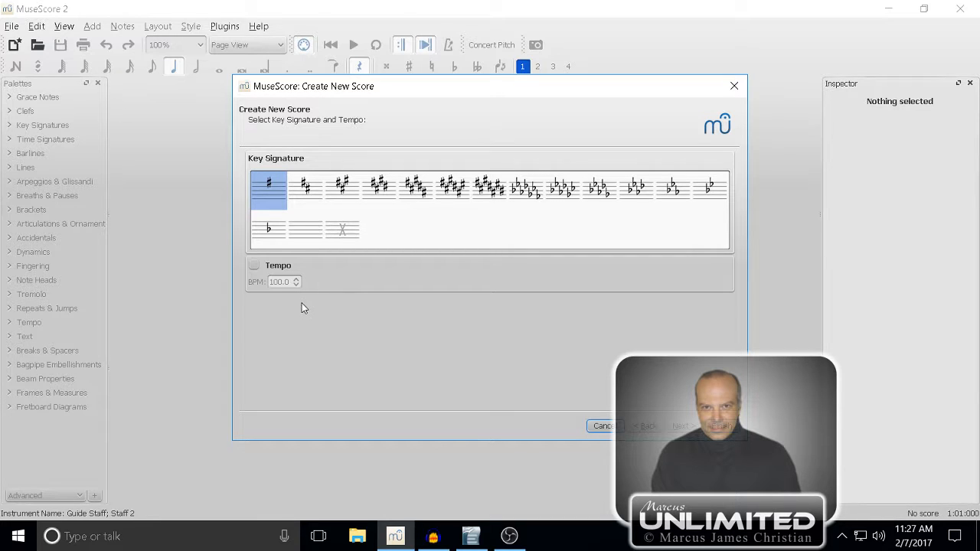
{"action": "left_click", "coordinate": [253, 266]}
{"action": "left_click", "coordinate": [688, 428]}
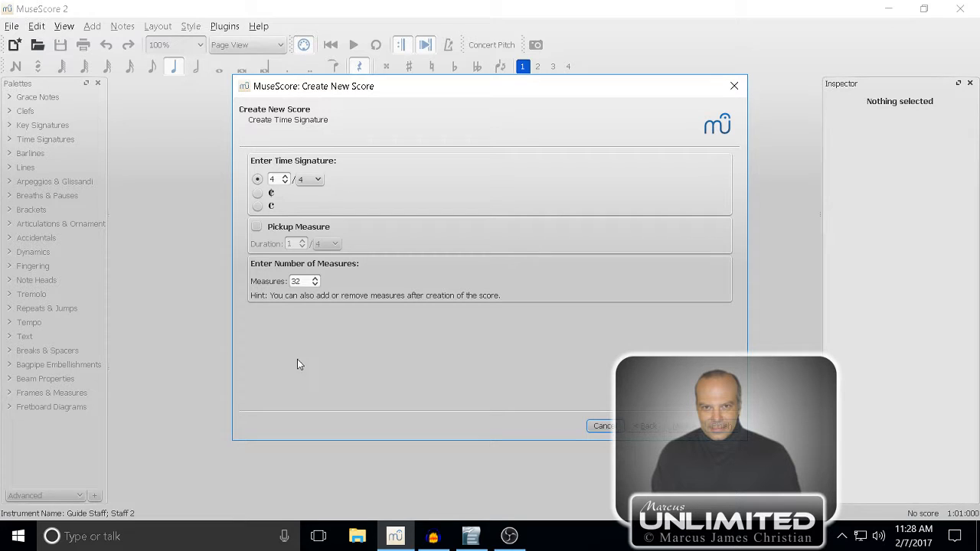
Enable a 1/4 pickup measure, set the number of measures to 6, and create the score in 4/4.
{"action": "left_click", "coordinate": [256, 228]}
{"action": "left_click", "coordinate": [291, 244]}
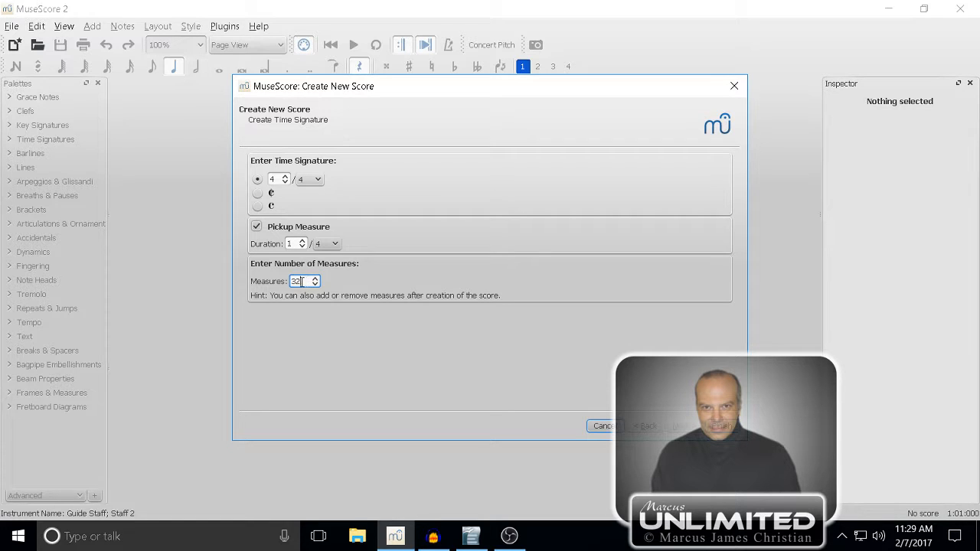
{"action": "left_click_drag", "start_coordinate": [307, 281], "coordinate": [283, 281]}
{"action": "type", "text": "6"}
{"action": "left_click", "coordinate": [723, 427]}
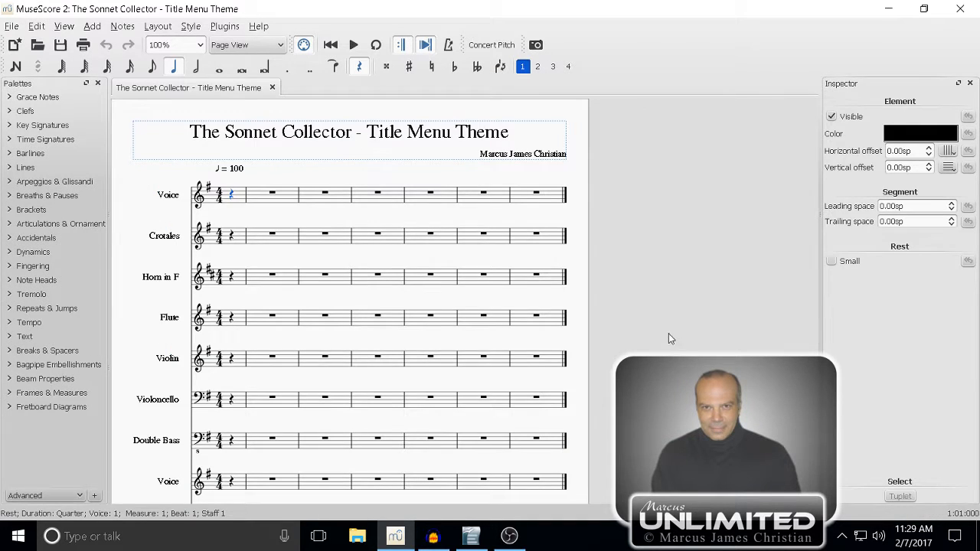
Edit the first Voice staff's properties and set its part name to "Lead Sheet".
{"action": "left_click", "coordinate": [173, 197]}
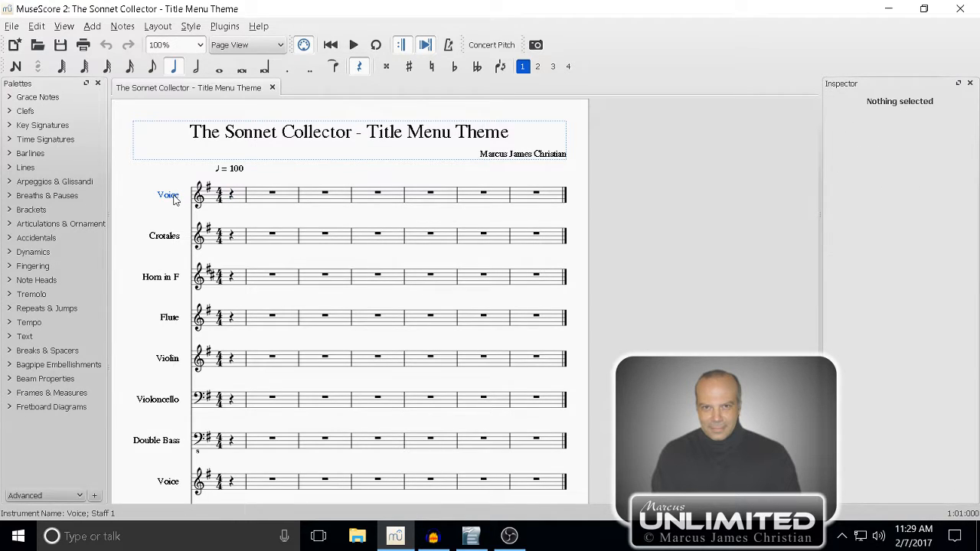
{"action": "right_click", "coordinate": [173, 198]}
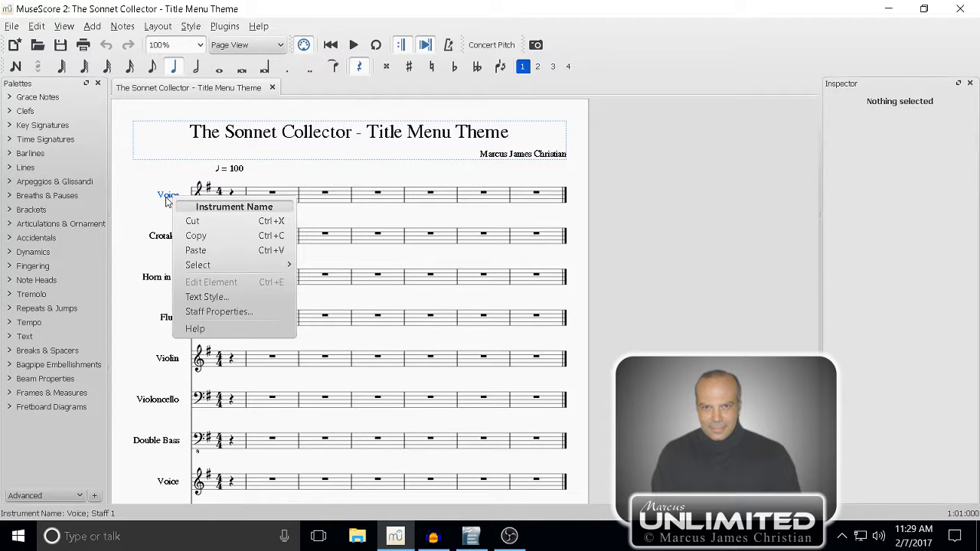
{"action": "left_click", "coordinate": [208, 311]}
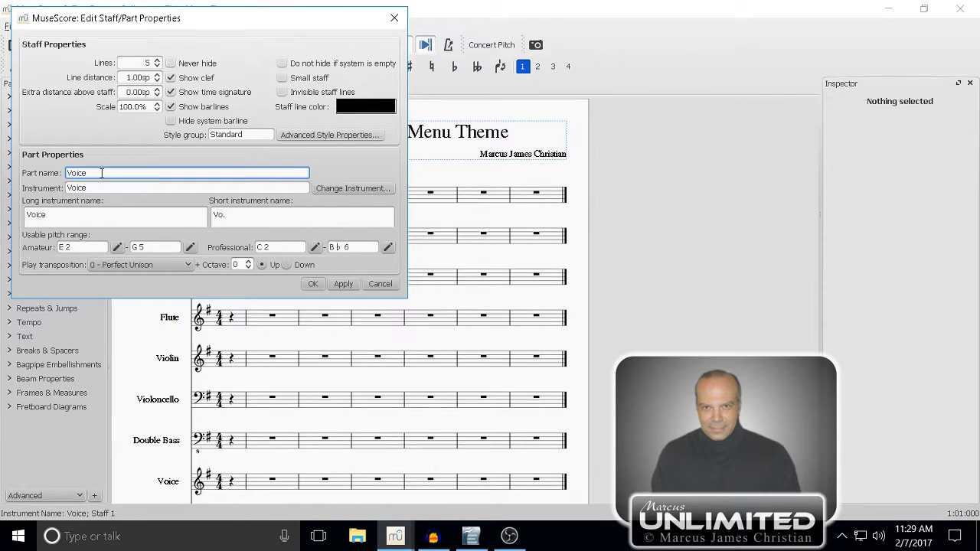
{"action": "left_click_drag", "start_coordinate": [101, 173], "coordinate": [65, 173]}
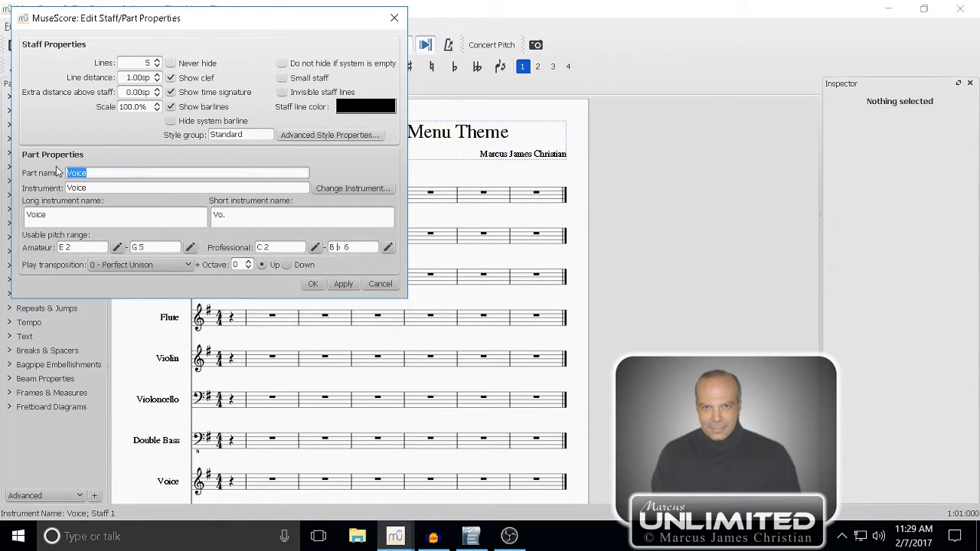
{"action": "type", "text": "Guid"}
{"action": "key", "text": "BackSpace"}
{"action": "key", "text": "BackSpace"}
{"action": "key", "text": "BackSpace"}
{"action": "key", "text": "BackSpace"}
{"action": "type", "text": "Lead Sheet"}
{"action": "left_click", "coordinate": [95, 190]}
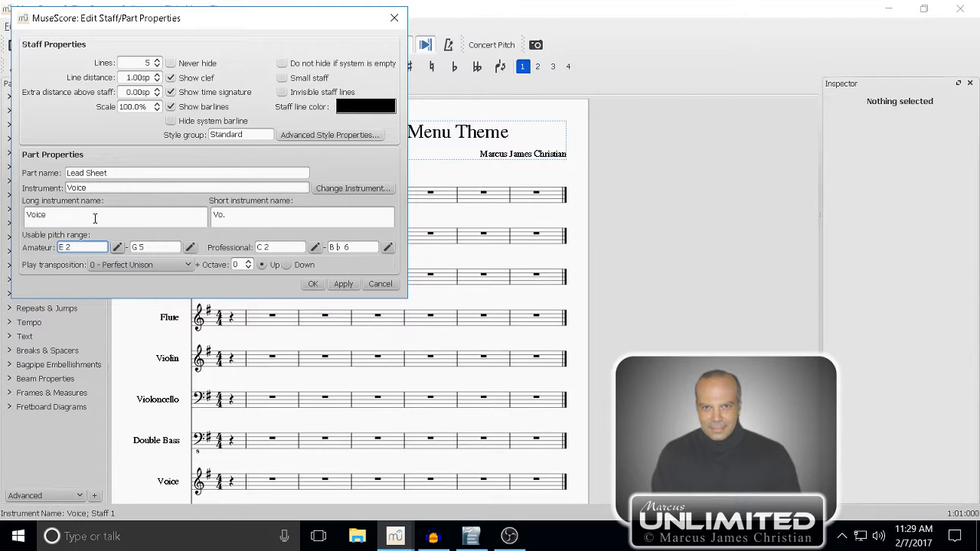
Set the staff's long instrument name to "Lead Sheet" and its short name to "Ls.", and apply the properties.
{"action": "left_click_drag", "start_coordinate": [67, 215], "coordinate": [2, 207]}
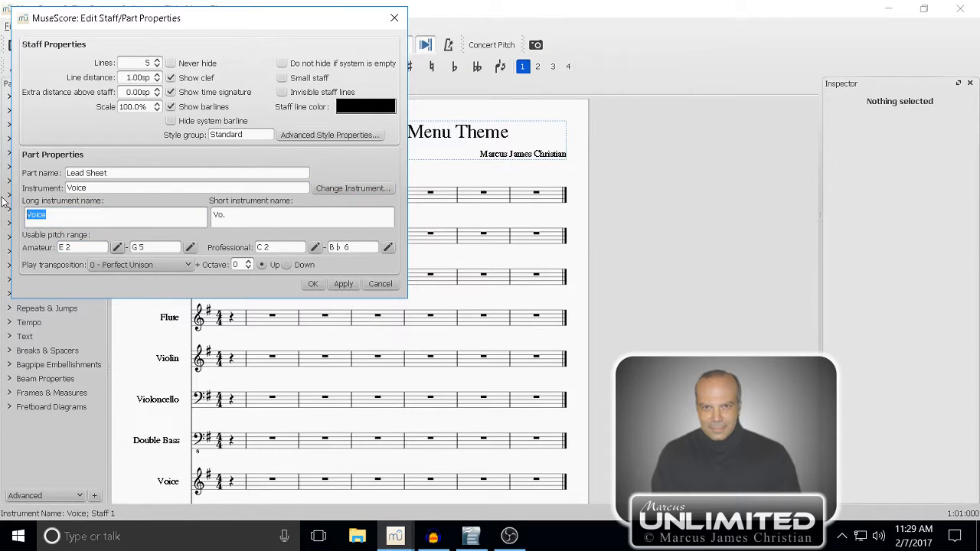
{"action": "type", "text": "Lead Shewe"}
{"action": "key", "text": "BackSpace"}
{"action": "key", "text": "BackSpace"}
{"action": "type", "text": "et"}
{"action": "key", "text": "Tab"}
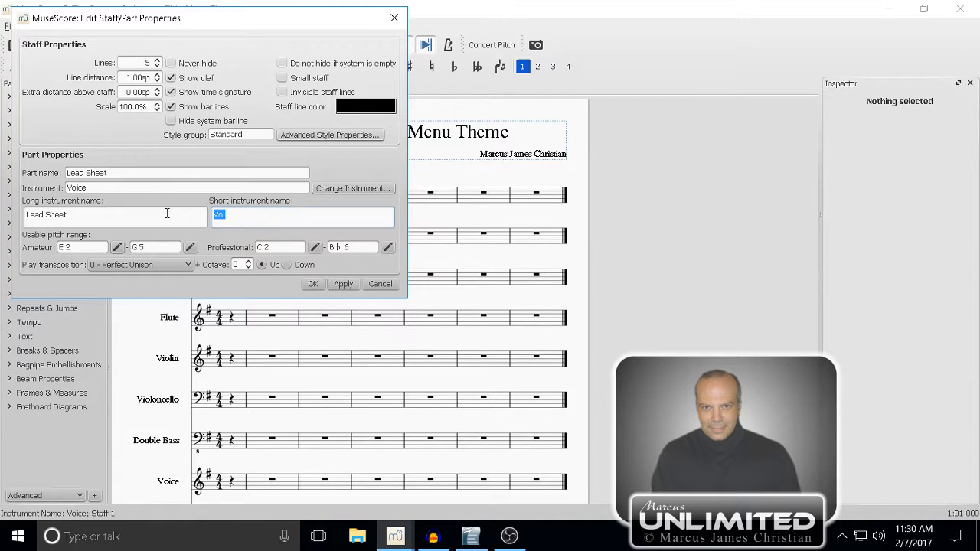
{"action": "type", "text": "Ls."}
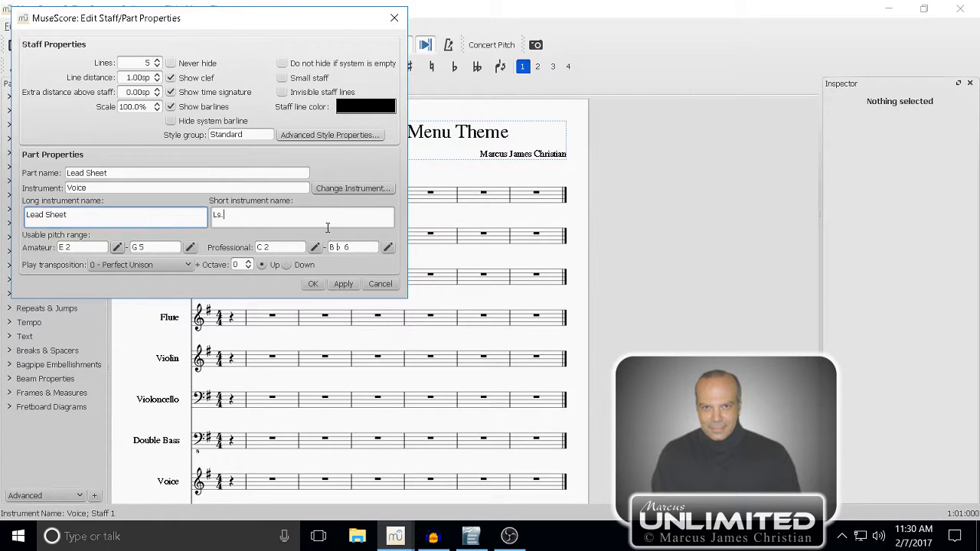
{"action": "left_click", "coordinate": [352, 284]}
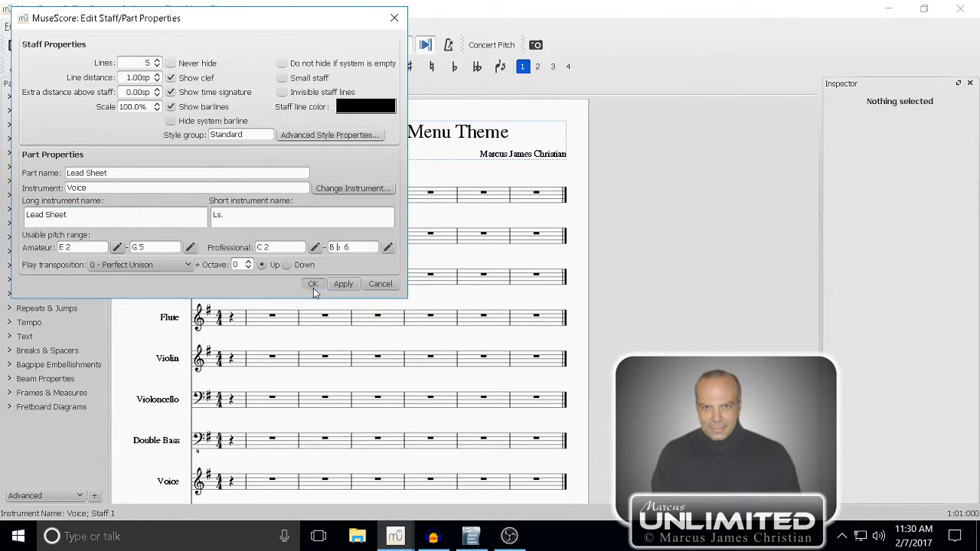
{"action": "left_click", "coordinate": [313, 286]}
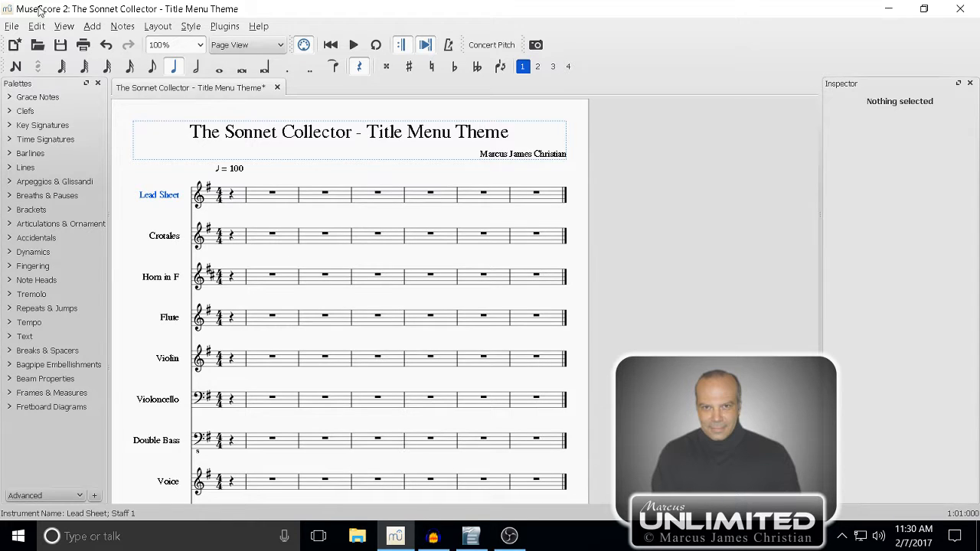
Save the score as "The Sonnet Collector - Title Menu Theme v1" in the TheSonnetCollector_MenuTitleMusicBuild1 folder under Videos.
{"action": "left_click", "coordinate": [11, 26]}
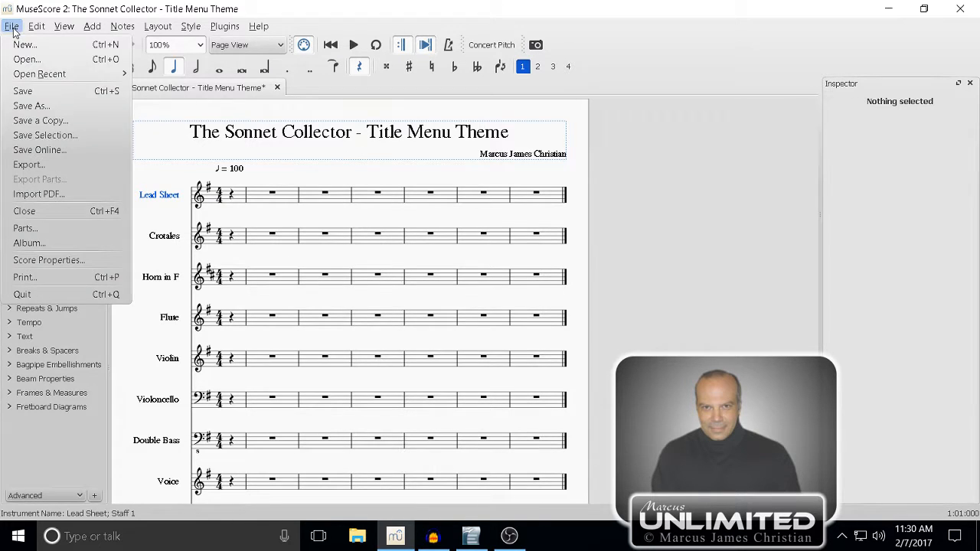
{"action": "left_click", "coordinate": [39, 104]}
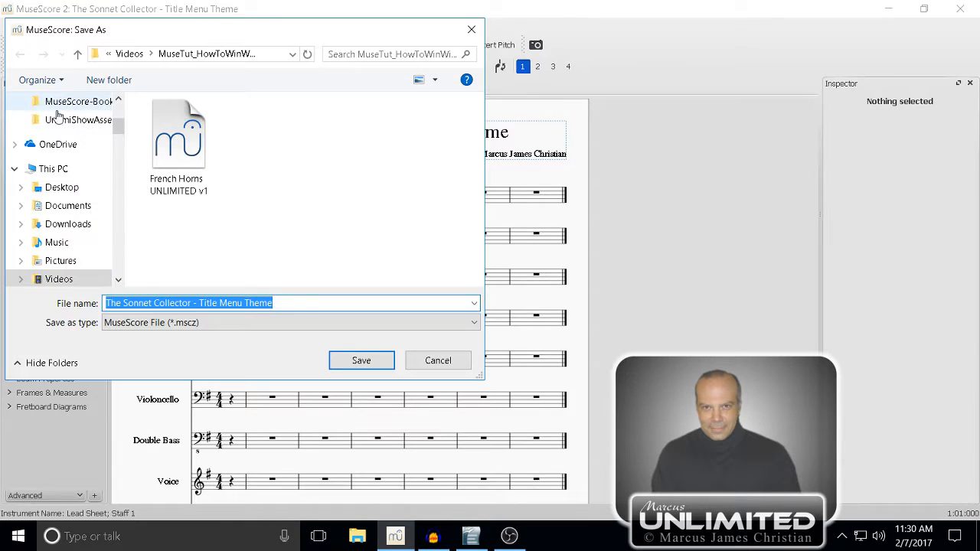
{"action": "left_click", "coordinate": [131, 57]}
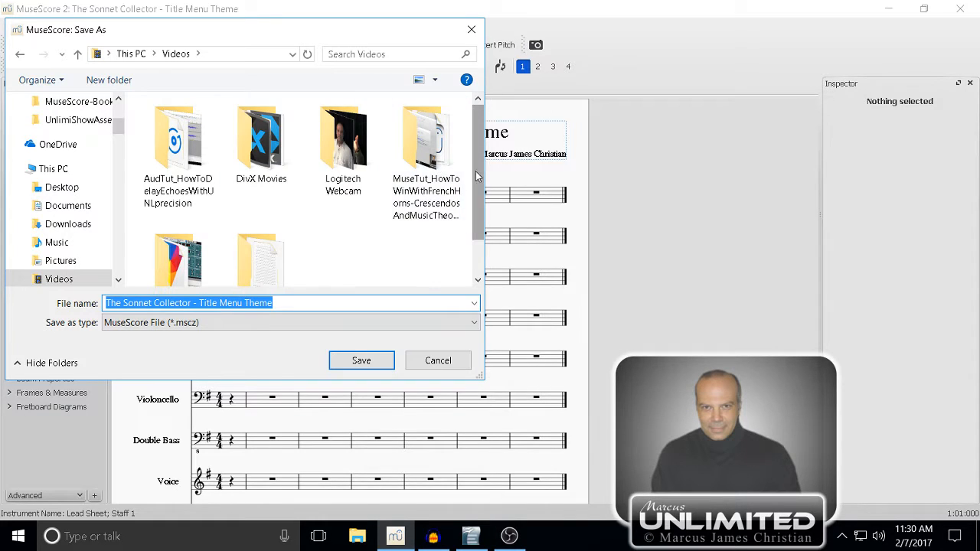
{"action": "left_click_drag", "start_coordinate": [479, 161], "coordinate": [472, 203]}
{"action": "left_click", "coordinate": [264, 218]}
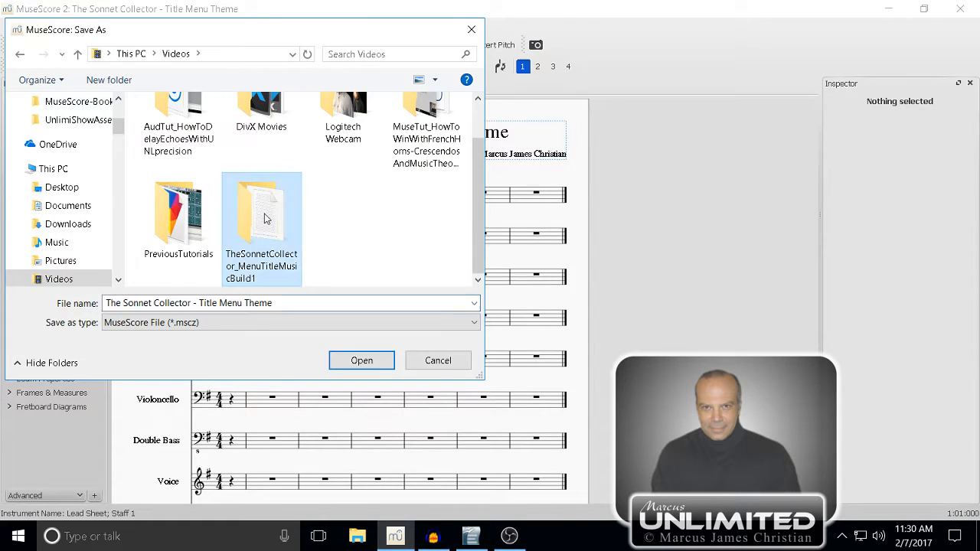
{"action": "double_click", "coordinate": [277, 227]}
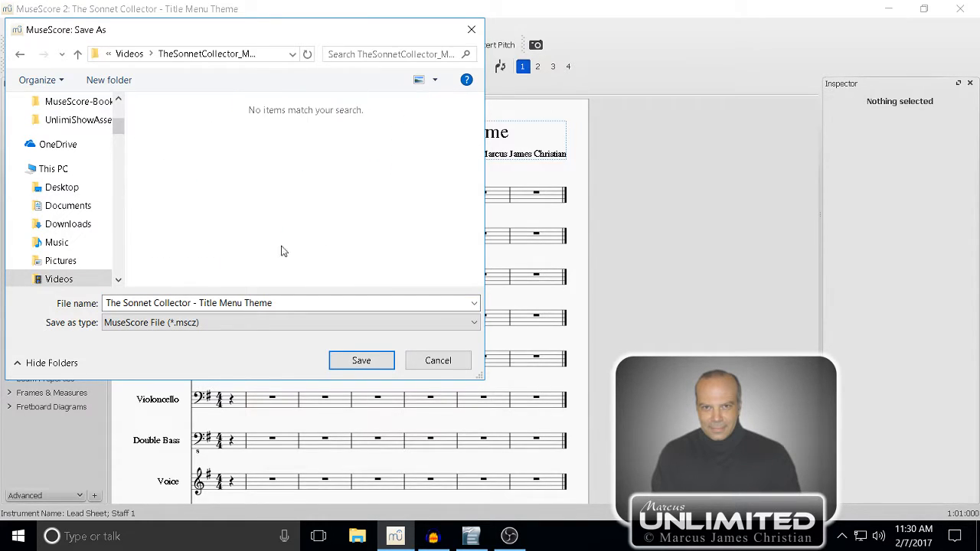
{"action": "left_click", "coordinate": [300, 301]}
{"action": "left_click", "coordinate": [302, 302]}
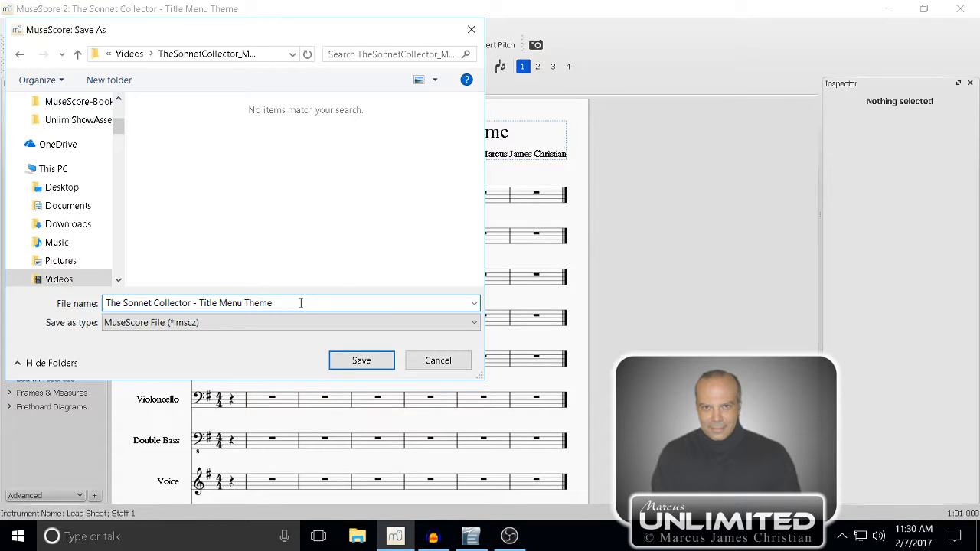
{"action": "type", "text": "v1"}
{"action": "left_click", "coordinate": [359, 361]}
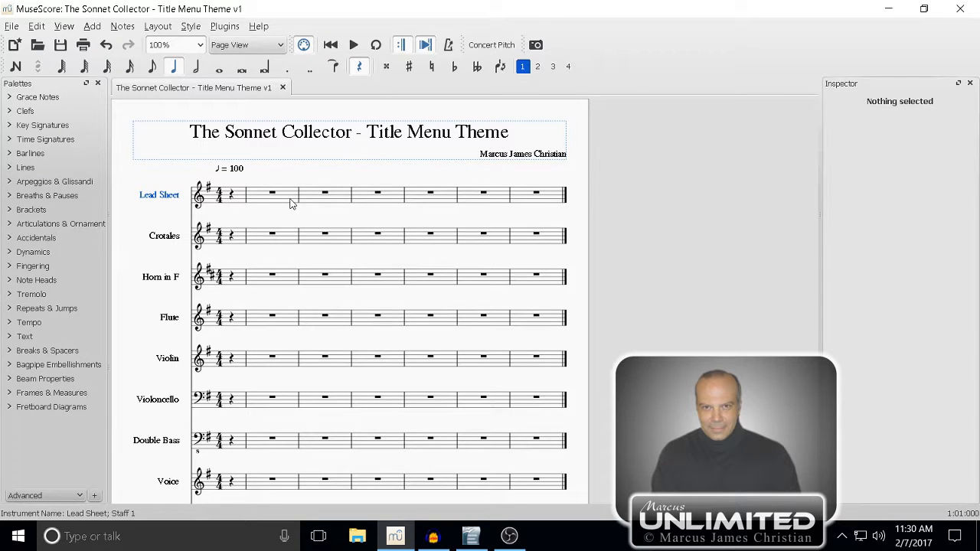
Start note input on the Lead Sheet staff's pickup rest and enter a quarter note G4.
{"action": "left_click", "coordinate": [233, 195]}
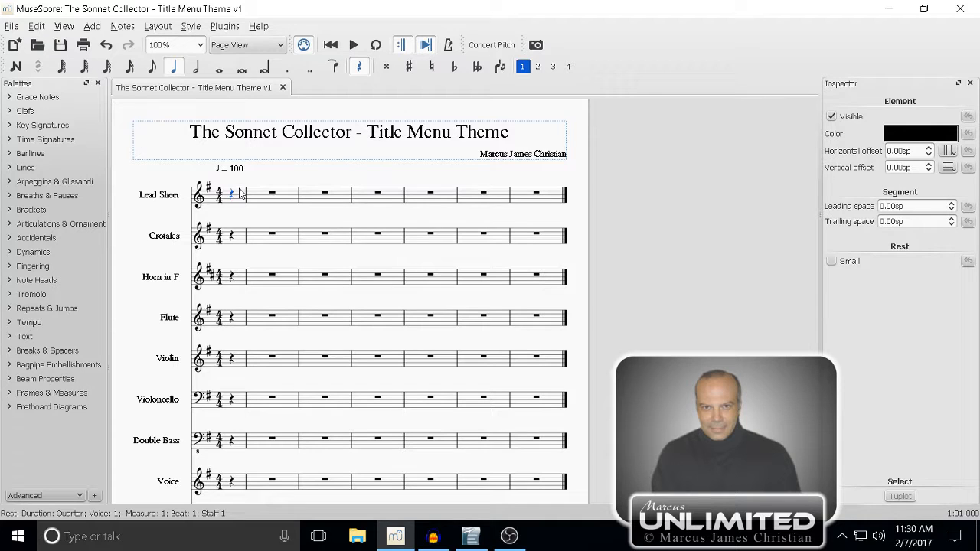
{"action": "key", "text": "n"}
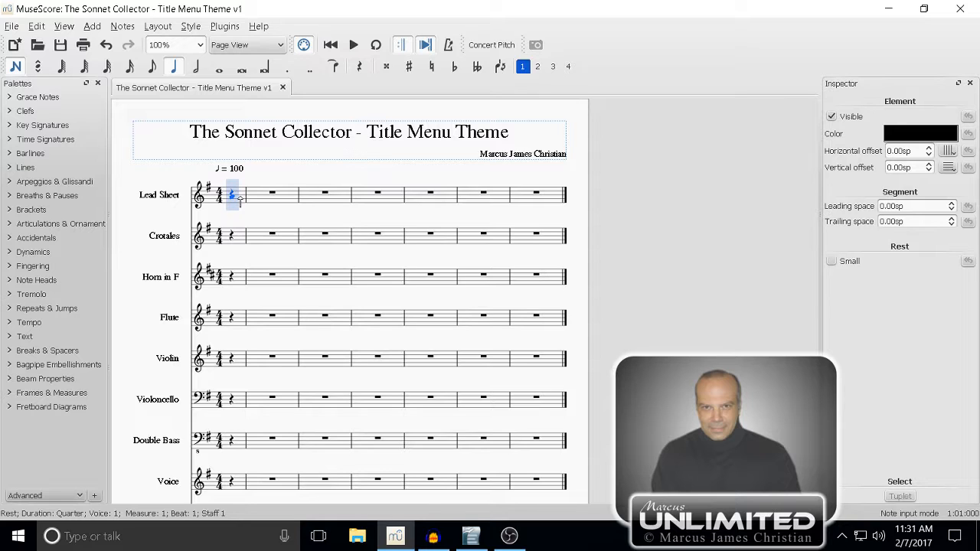
{"action": "left_click", "coordinate": [233, 197]}
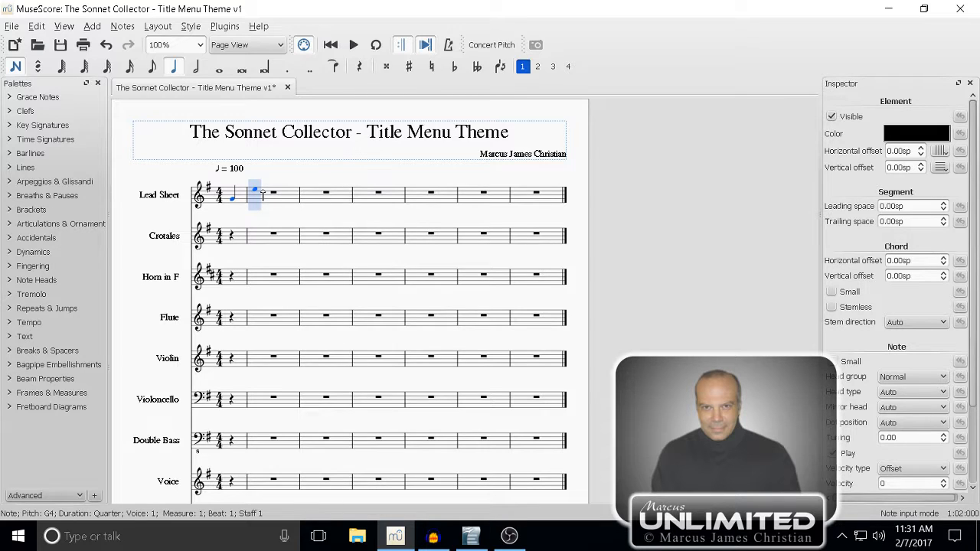
Enter a half note E5 at the start of the Lead Sheet's first full measure and lower it to Eb5.
{"action": "key", "text": "6"}
{"action": "left_click", "coordinate": [262, 195]}
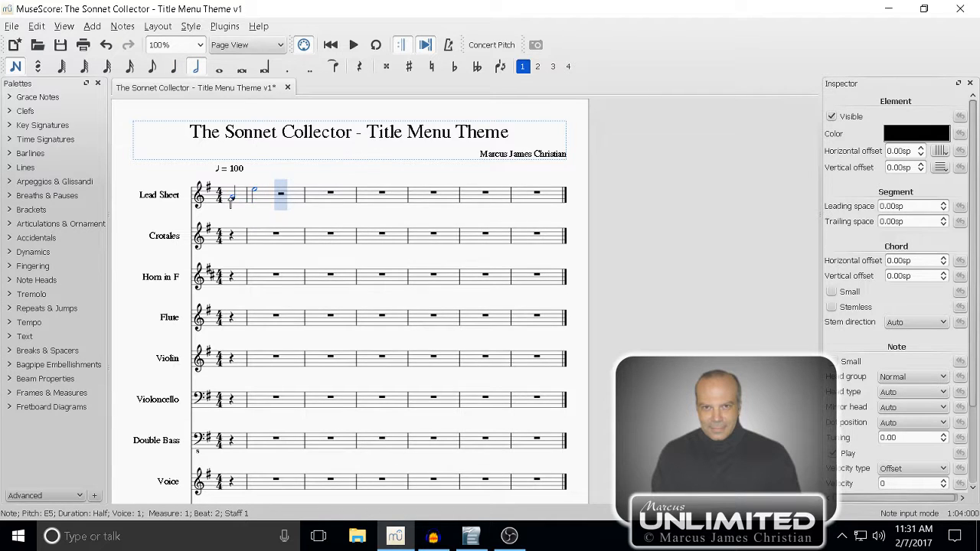
{"action": "key", "text": "Down"}
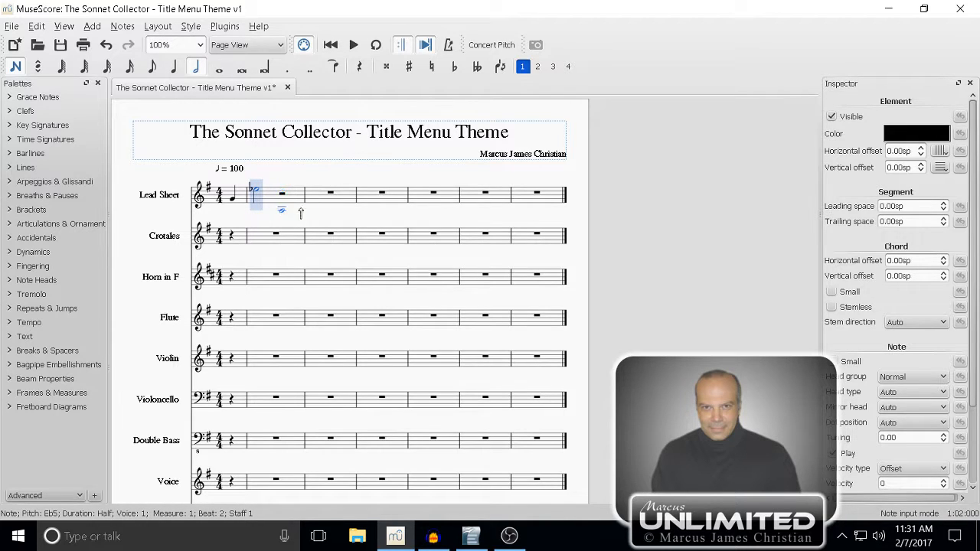
{"action": "key", "text": "Down"}
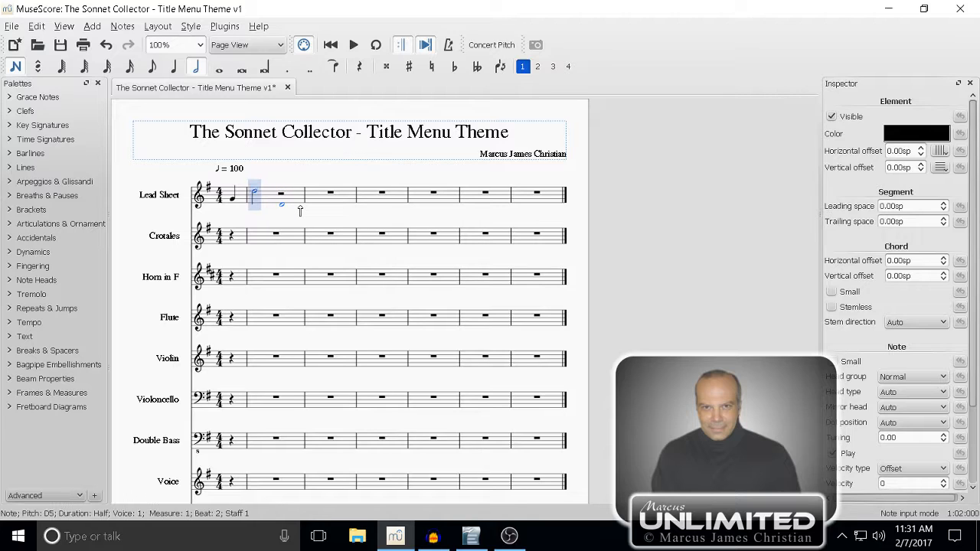
{"action": "key", "text": "Up"}
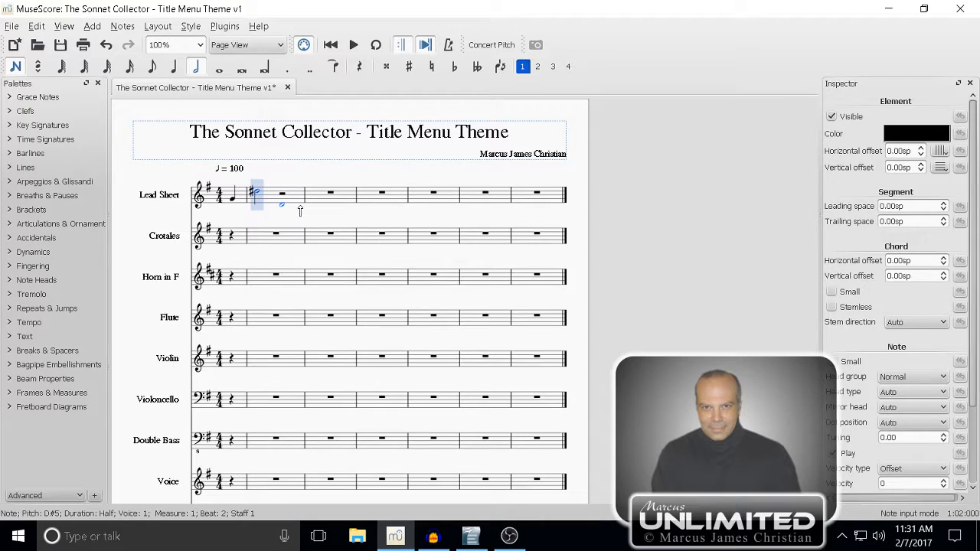
{"action": "key", "text": "Up"}
{"action": "key", "text": "Down"}
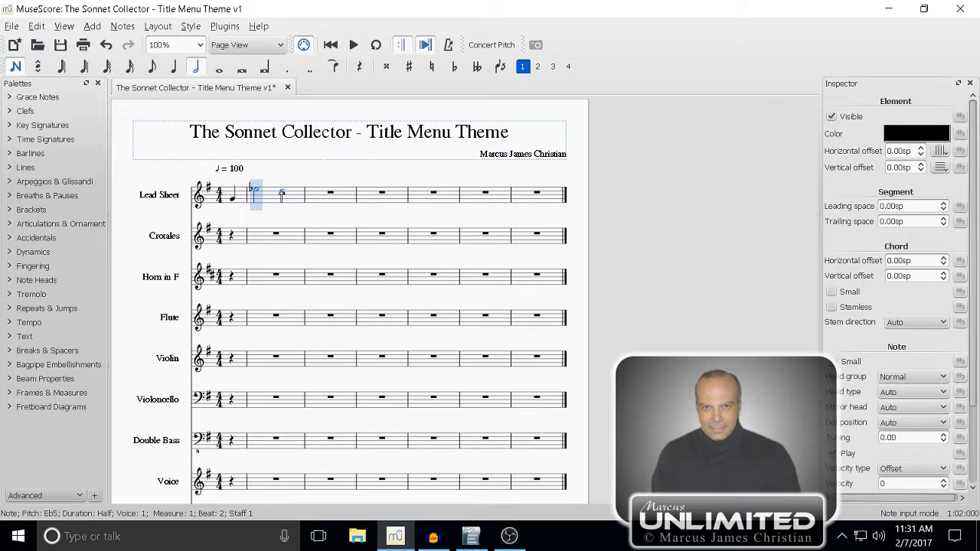
Complete the first full measure of the Lead Sheet with a dotted quarter note A4 and an eighth note G4.
{"action": "key", "text": "Right"}
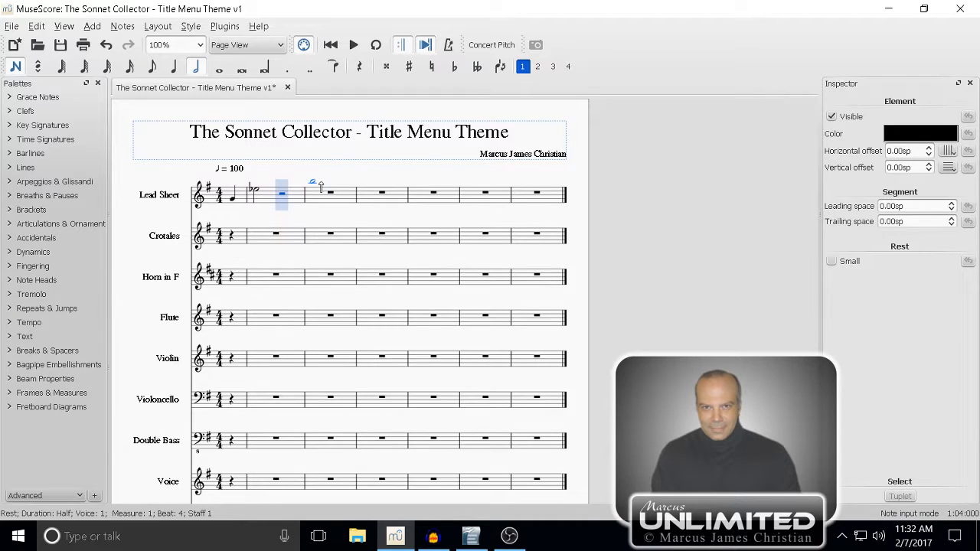
{"action": "left_click", "coordinate": [172, 69]}
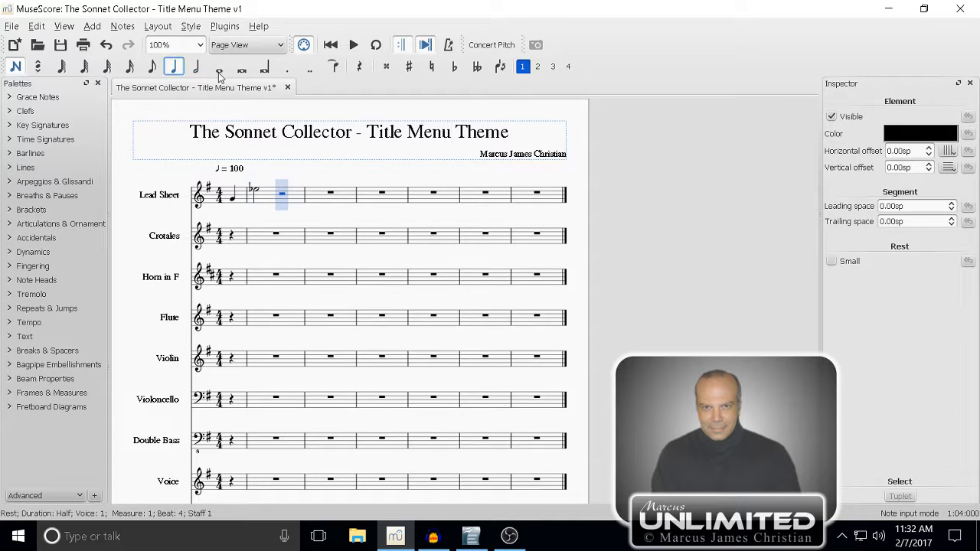
{"action": "left_click", "coordinate": [294, 70]}
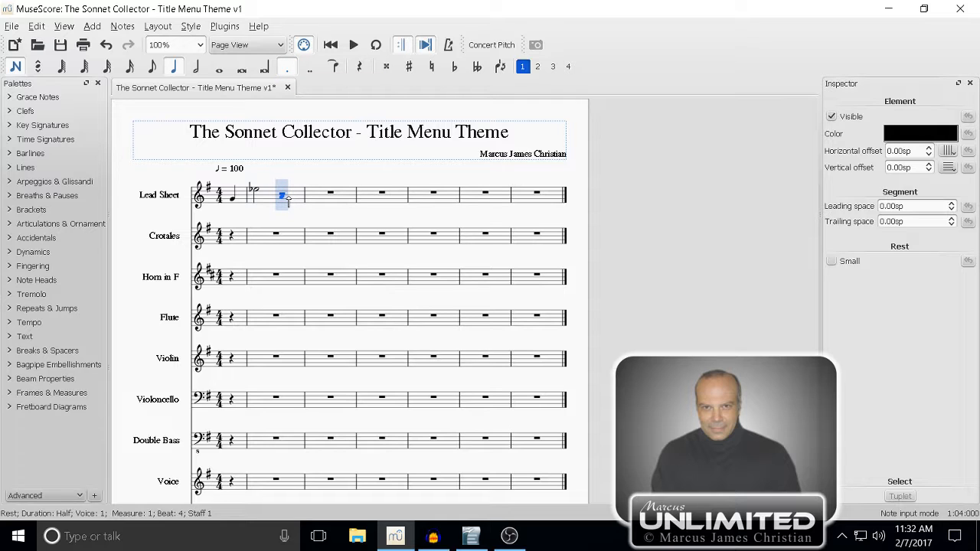
{"action": "left_click", "coordinate": [284, 198]}
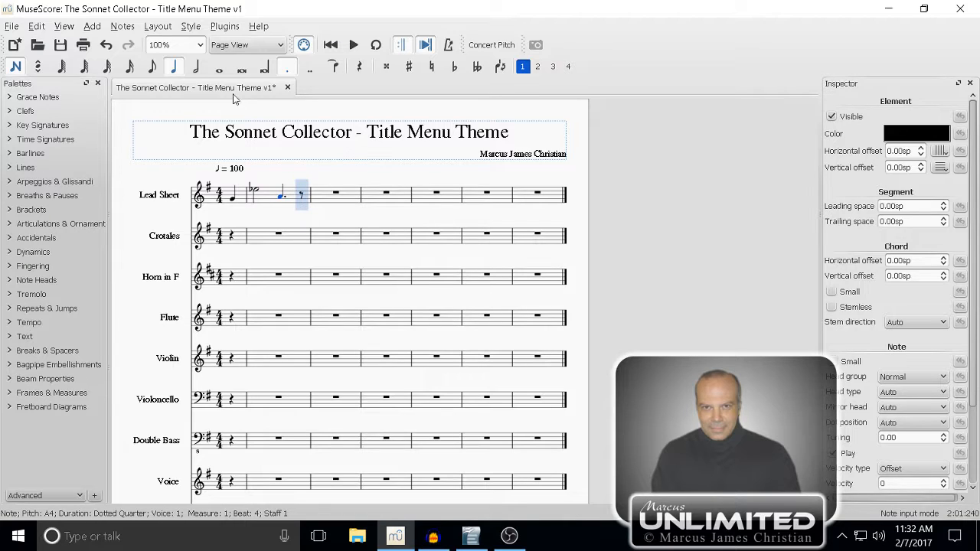
{"action": "left_click", "coordinate": [153, 67]}
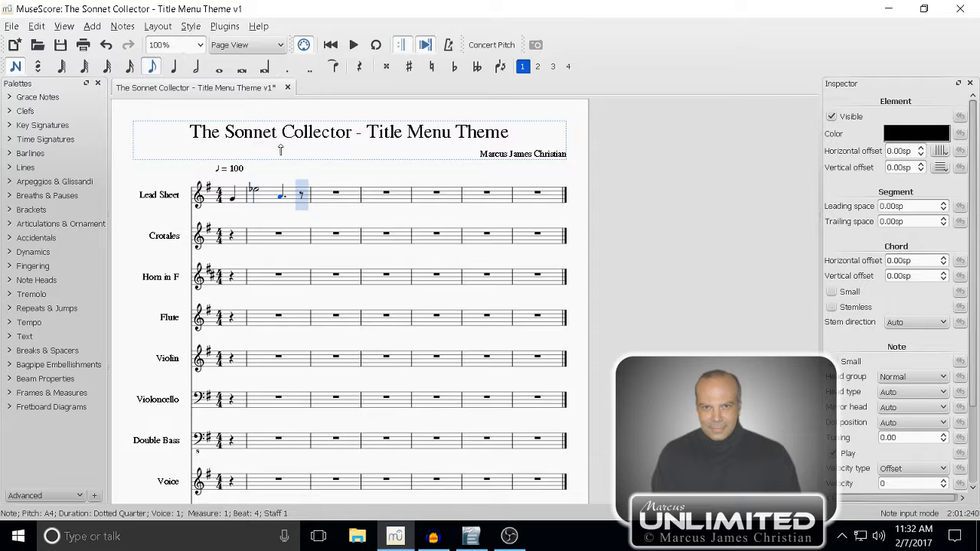
{"action": "left_click", "coordinate": [303, 201]}
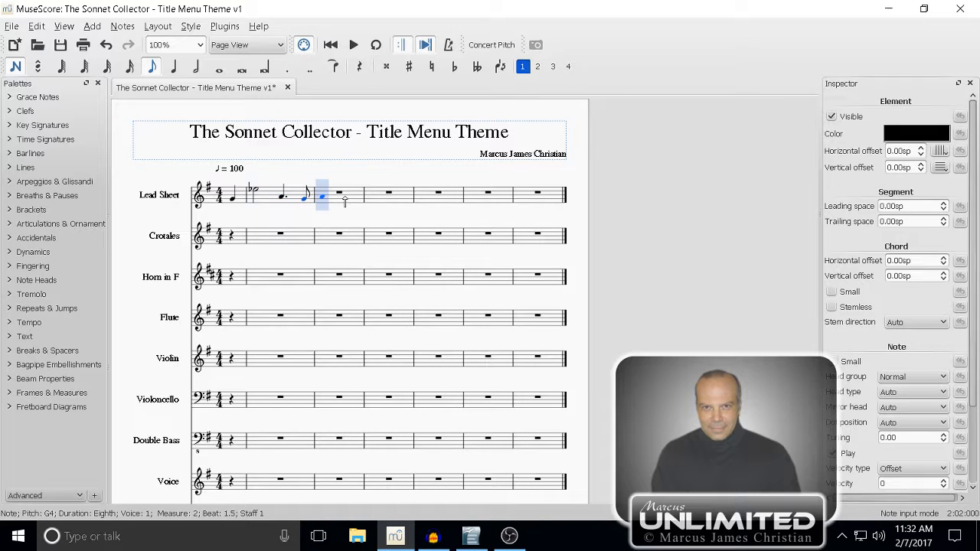
Fill the second full measure of the Lead Sheet with half notes D5 and B4.
{"action": "left_click", "coordinate": [196, 67]}
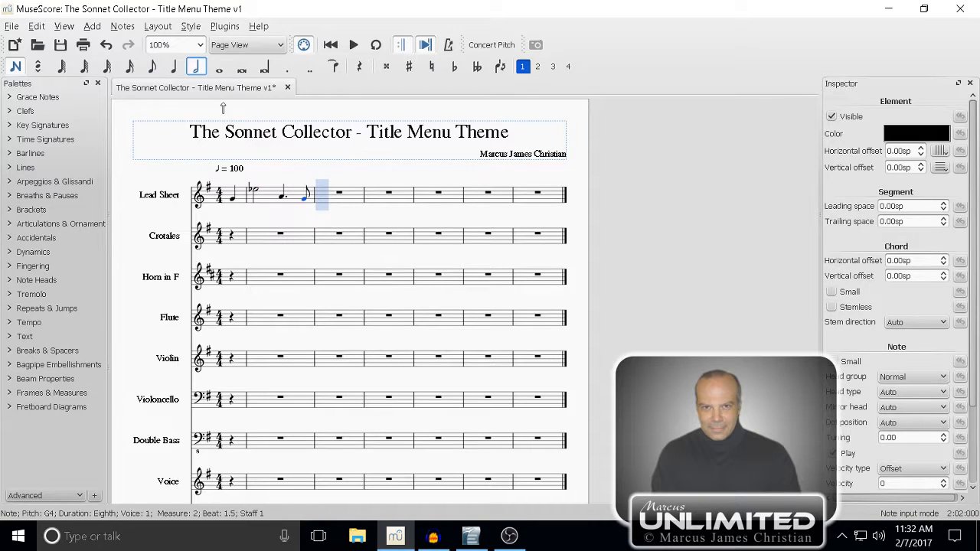
{"action": "left_click", "coordinate": [327, 193]}
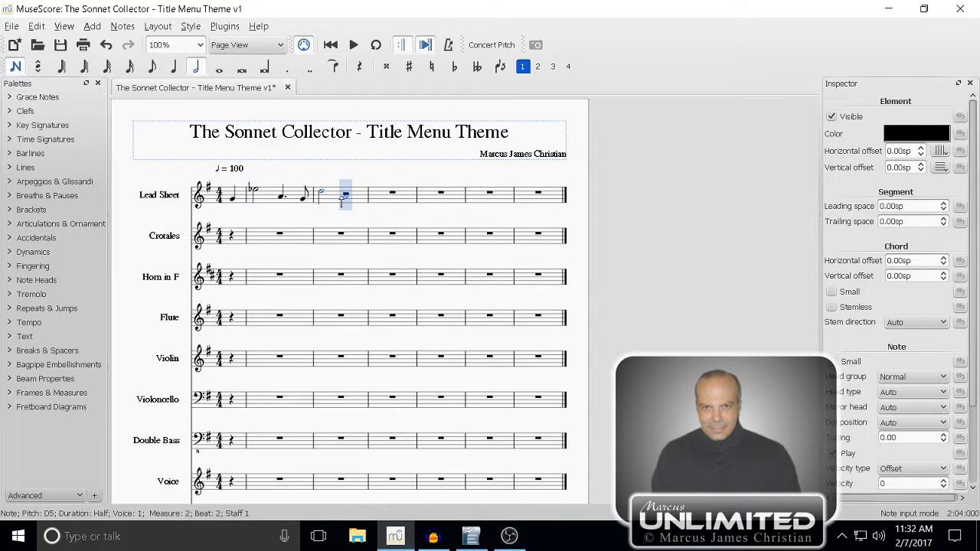
{"action": "left_click", "coordinate": [342, 197]}
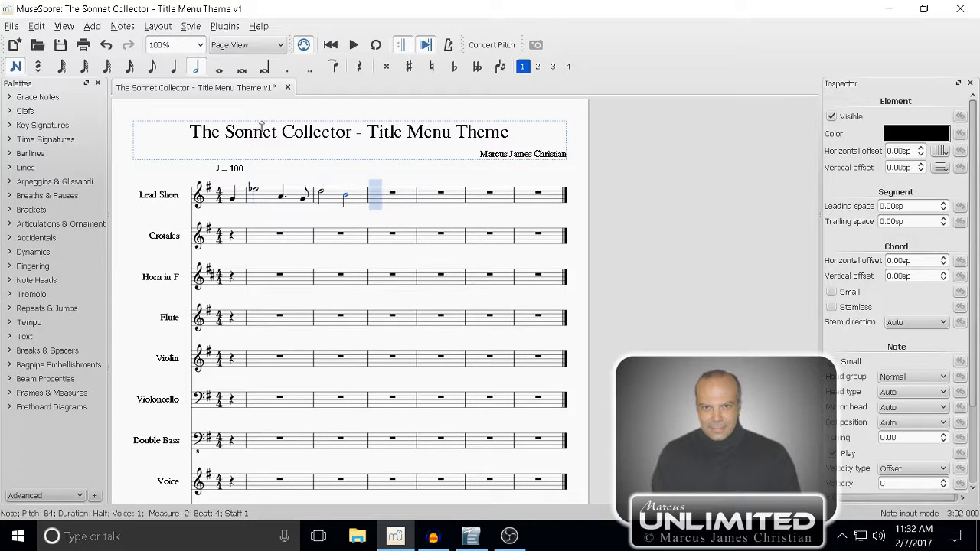
{"action": "left_click", "coordinate": [244, 72]}
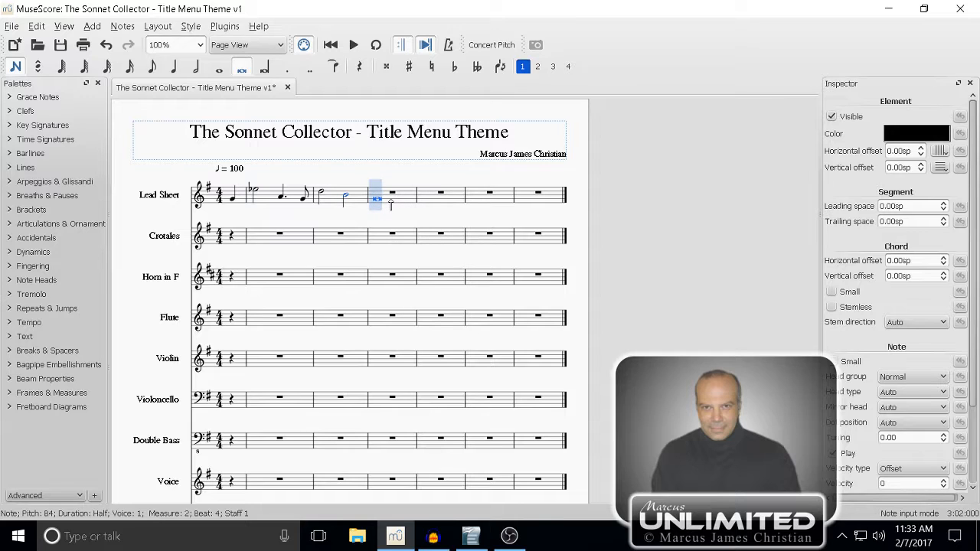
{"action": "left_click", "coordinate": [390, 203]}
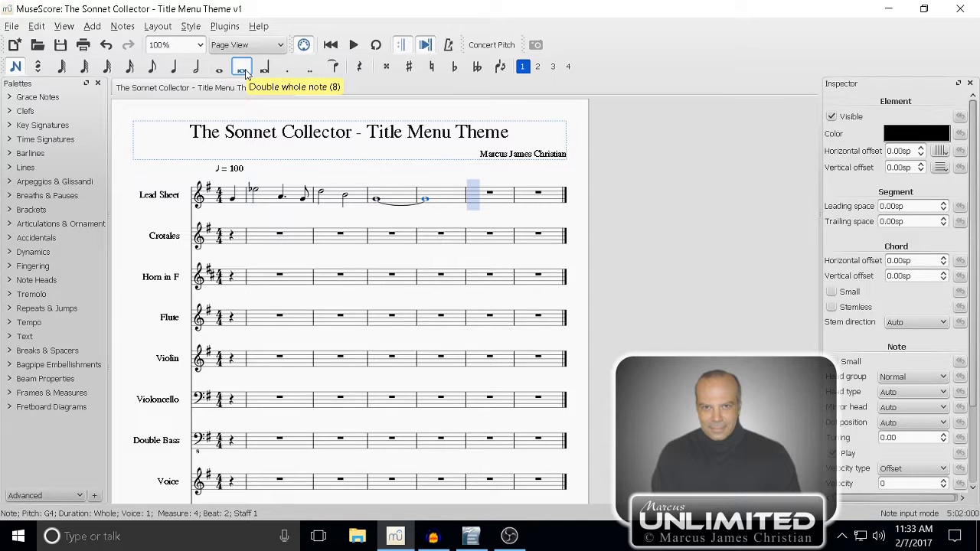
{"action": "key", "text": "ctrl+z"}
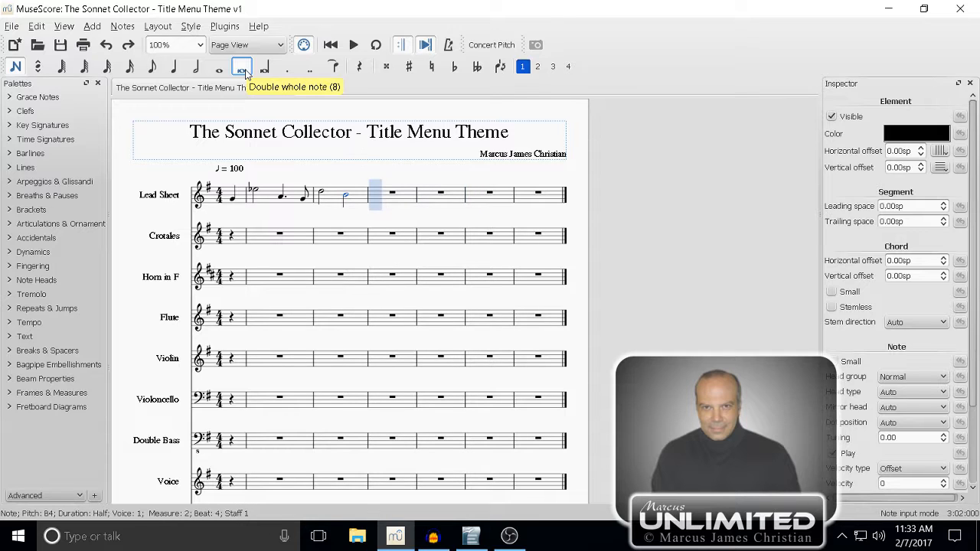
Enter whole notes B4 in the third and fourth full measures of the Lead Sheet and tie them together.
{"action": "left_click", "coordinate": [219, 67]}
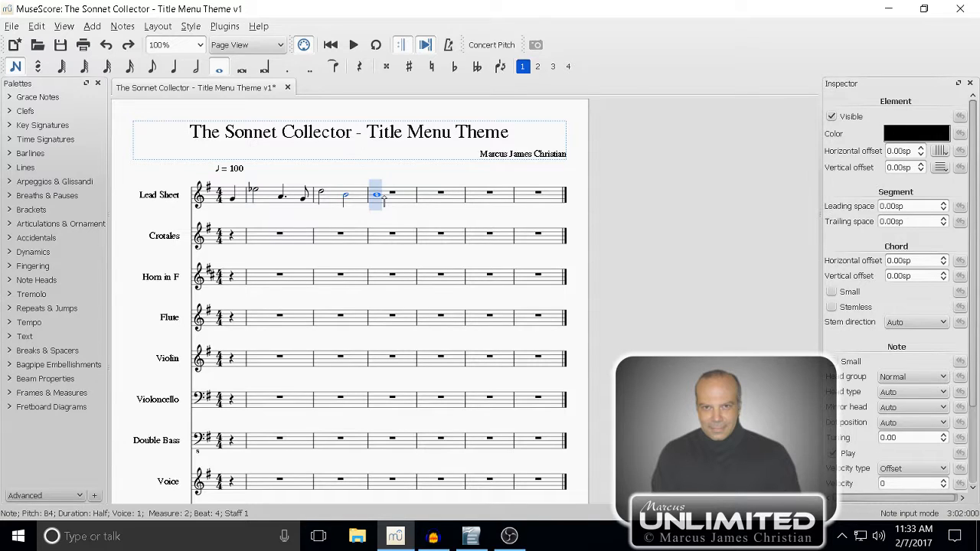
{"action": "left_click", "coordinate": [384, 198]}
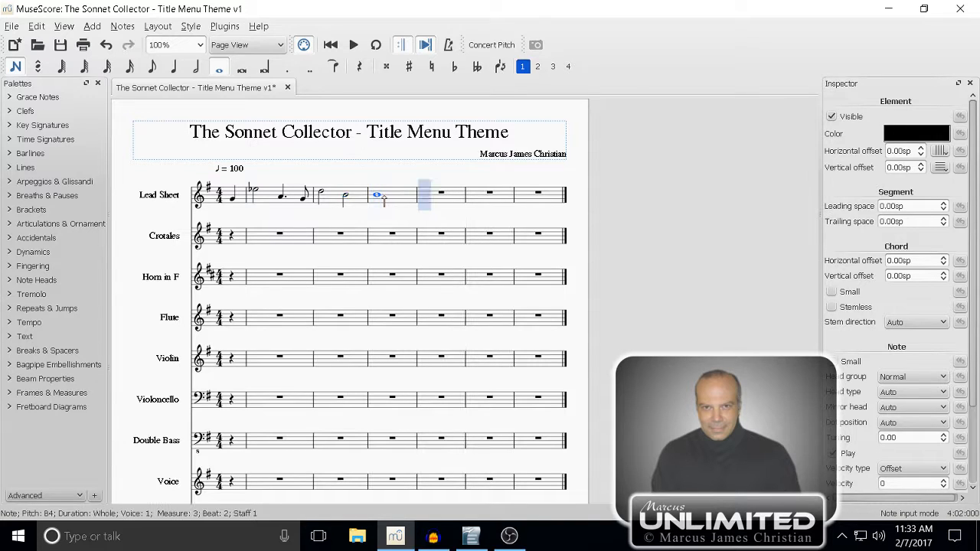
{"action": "left_click", "coordinate": [434, 197]}
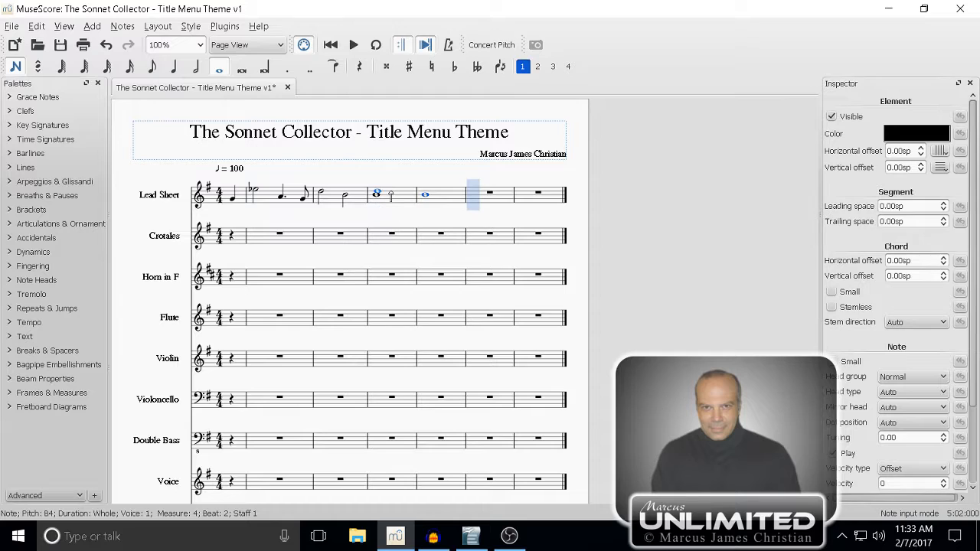
{"action": "key", "text": "Escape"}
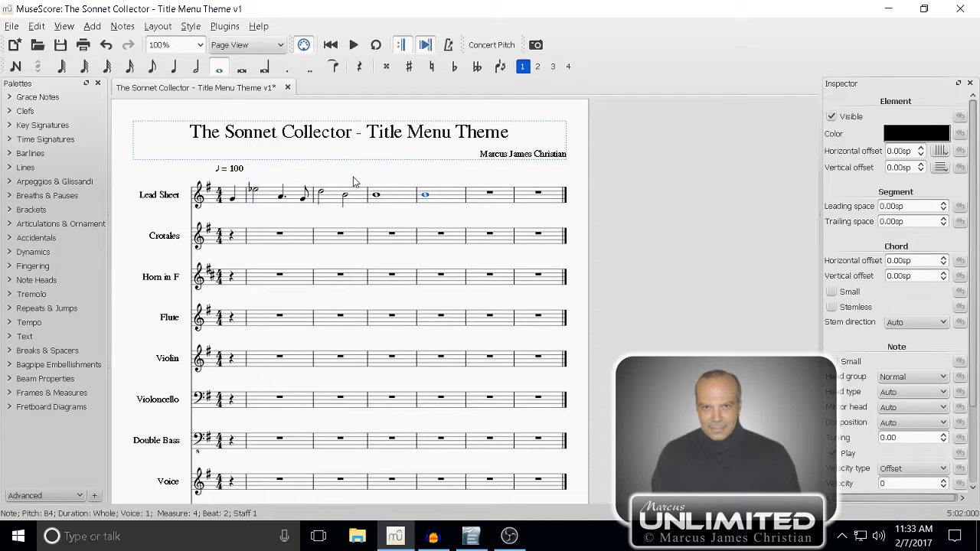
{"action": "key", "text": "shift+Left"}
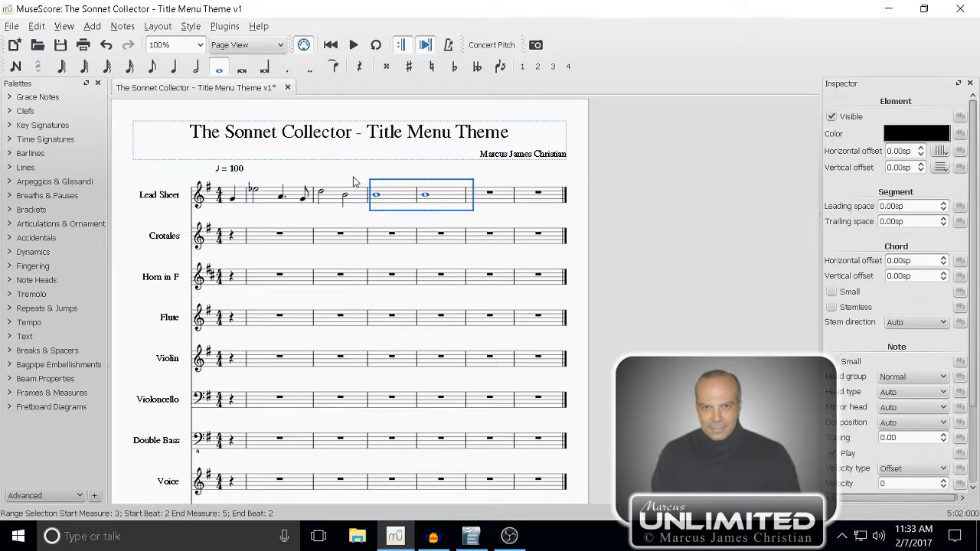
{"action": "left_click", "coordinate": [335, 68]}
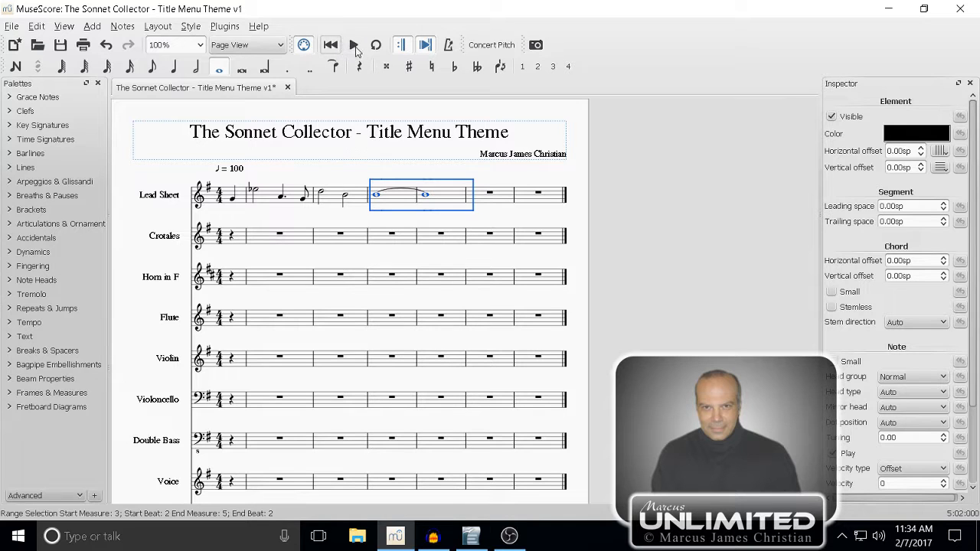
Play back the Lead Sheet melody from the beginning, stop playback, and save the score.
{"action": "left_click", "coordinate": [355, 45]}
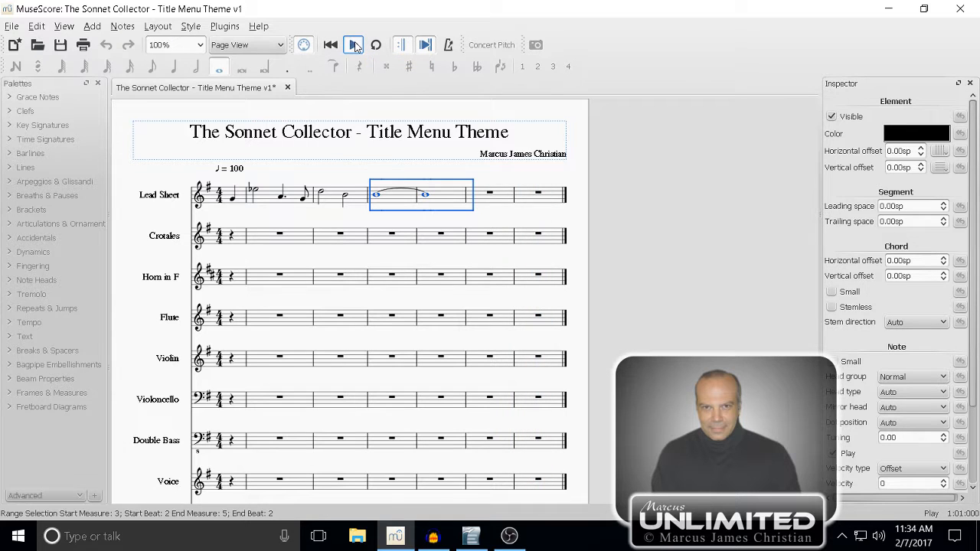
{"action": "left_click", "coordinate": [356, 45]}
{"action": "left_click", "coordinate": [355, 46]}
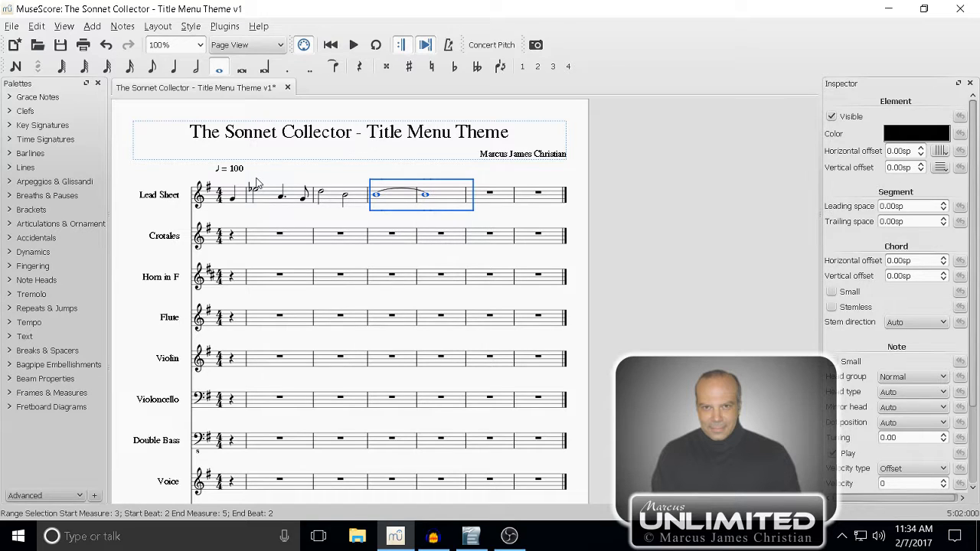
{"action": "key", "text": "ctrl+s"}
Add chord symbols G/B above the pickup note and Cm/G above the Eb5, and shift the tempo marking leftward clear of them.
{"action": "left_click", "coordinate": [233, 198]}
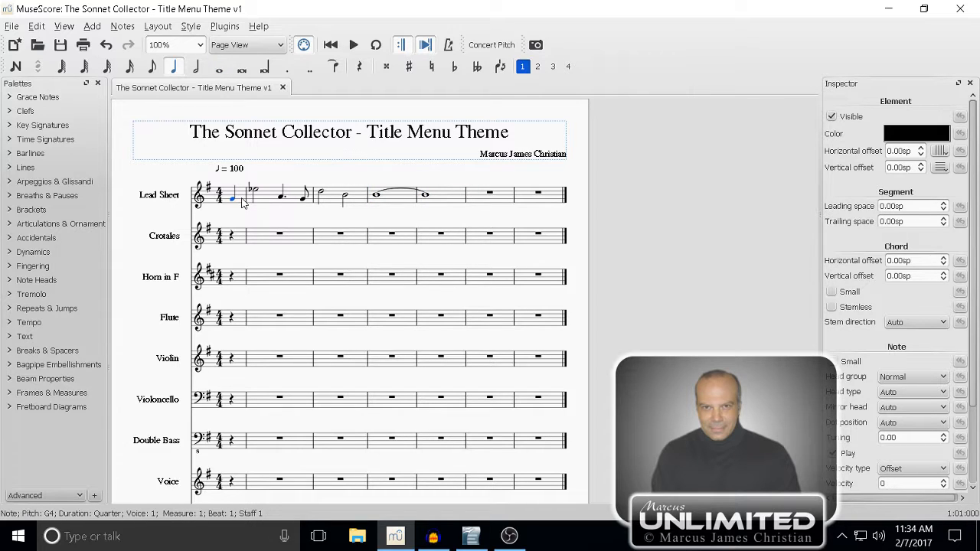
{"action": "key", "text": "ctrl+k"}
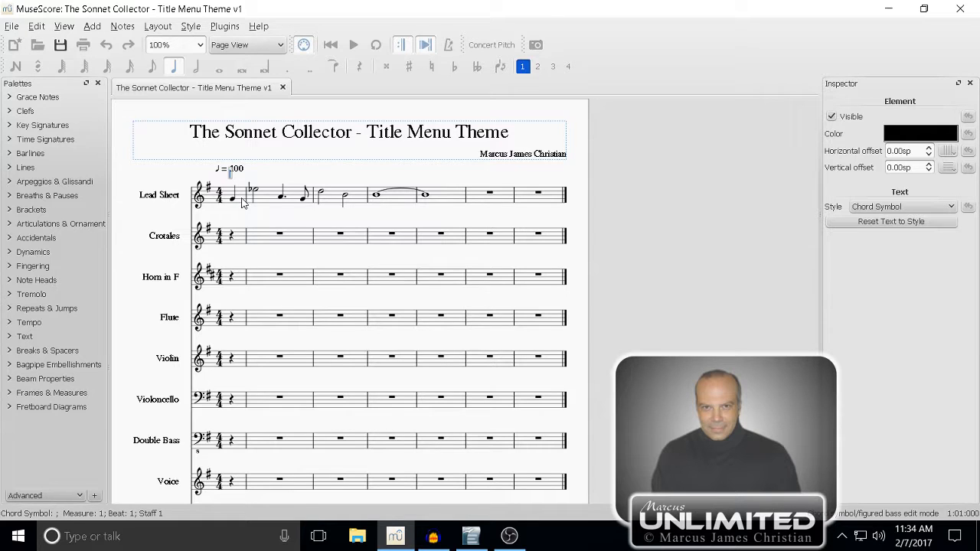
{"action": "type", "text": "G/B"}
{"action": "key", "text": "space"}
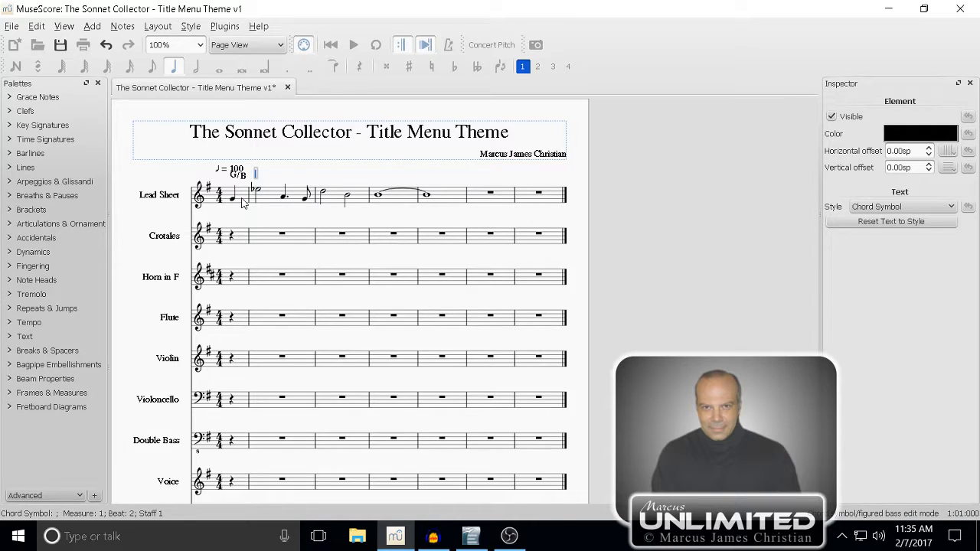
{"action": "type", "text": "Cm"}
{"action": "type", "text": "/G"}
{"action": "left_click", "coordinate": [338, 165]}
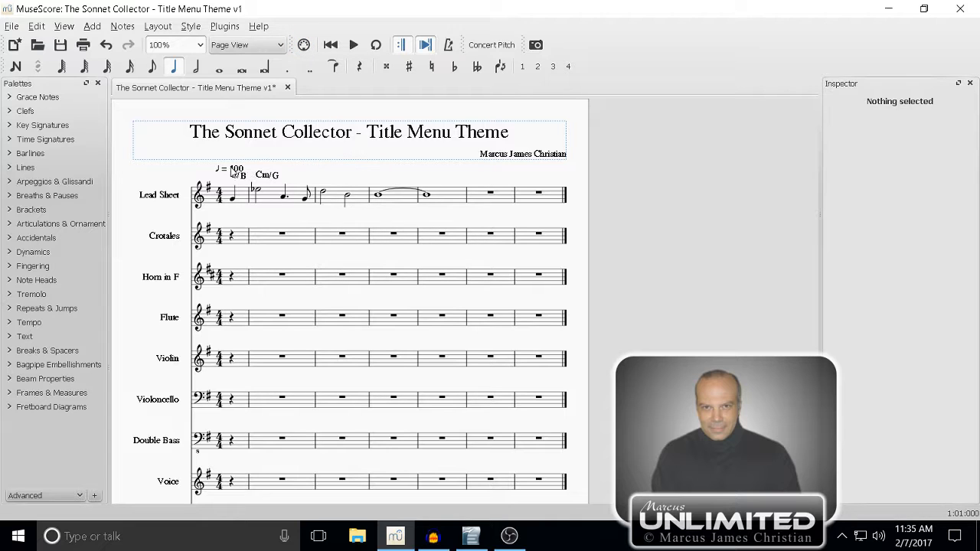
{"action": "left_click_drag", "start_coordinate": [224, 173], "coordinate": [205, 174]}
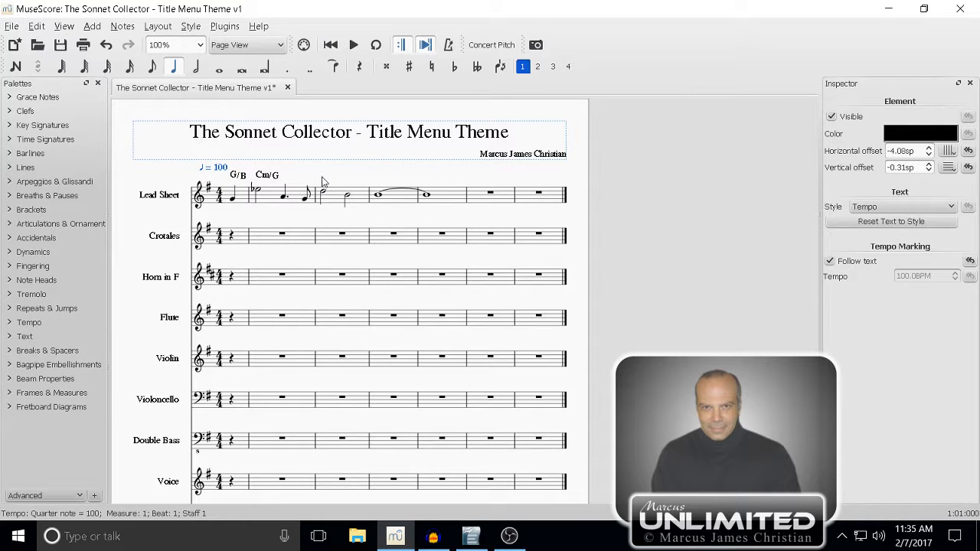
{"action": "left_click", "coordinate": [274, 178]}
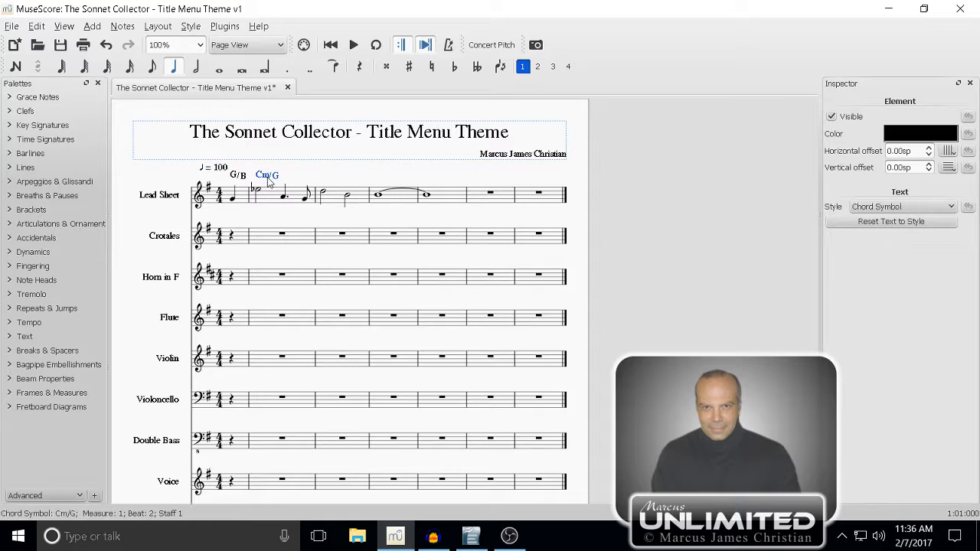
{"action": "double_click", "coordinate": [279, 181]}
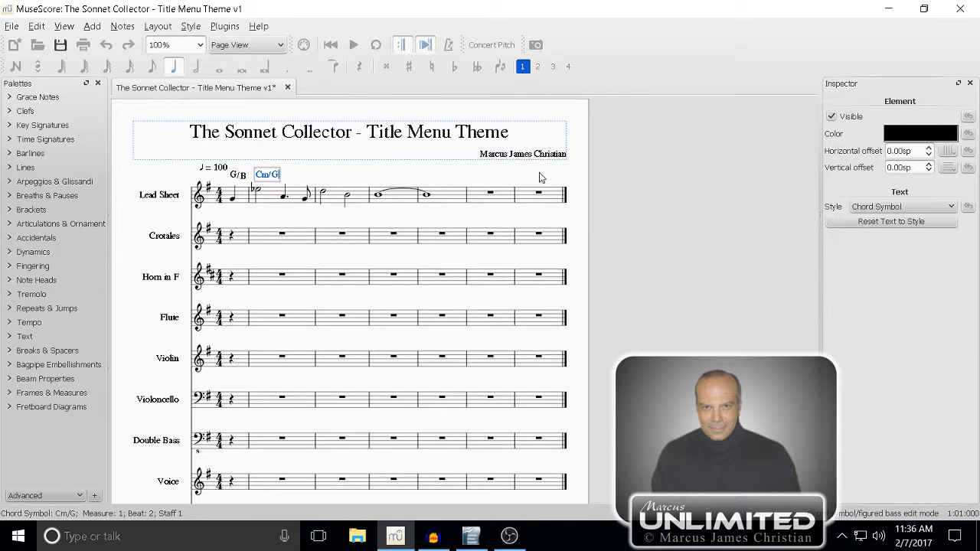
{"action": "key", "text": "Tab"}
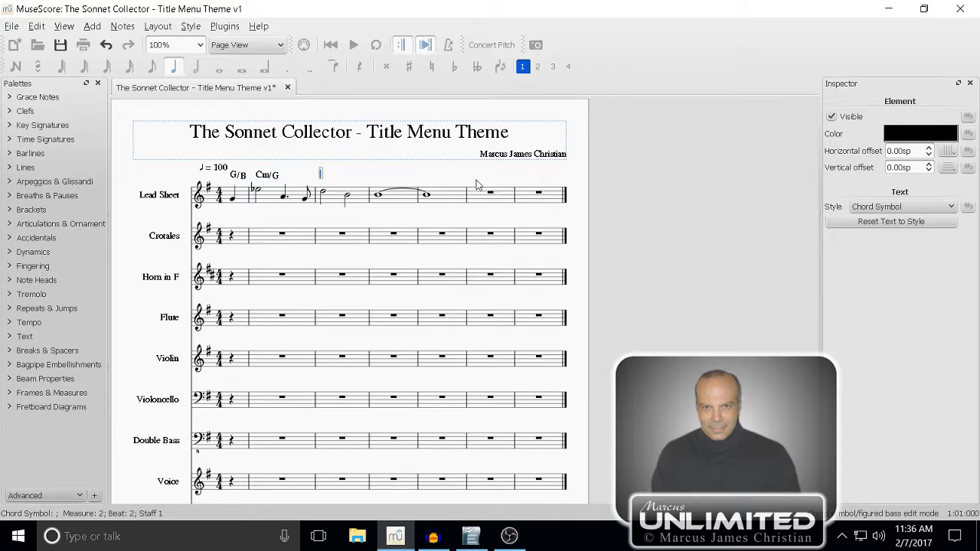
{"action": "key", "text": "Escape"}
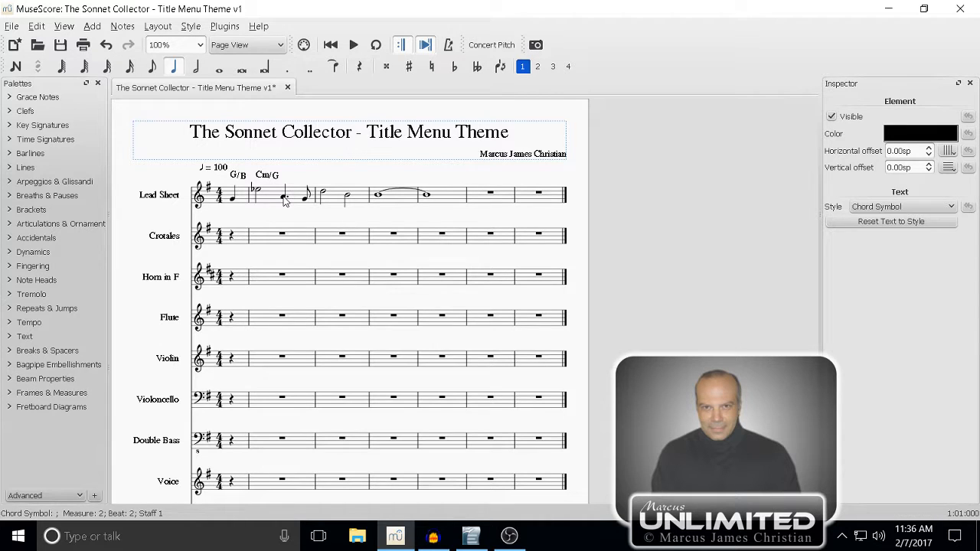
Add the chord symbol D above the dotted quarter note A4 in the Lead Sheet's first full measure.
{"action": "left_click", "coordinate": [282, 198]}
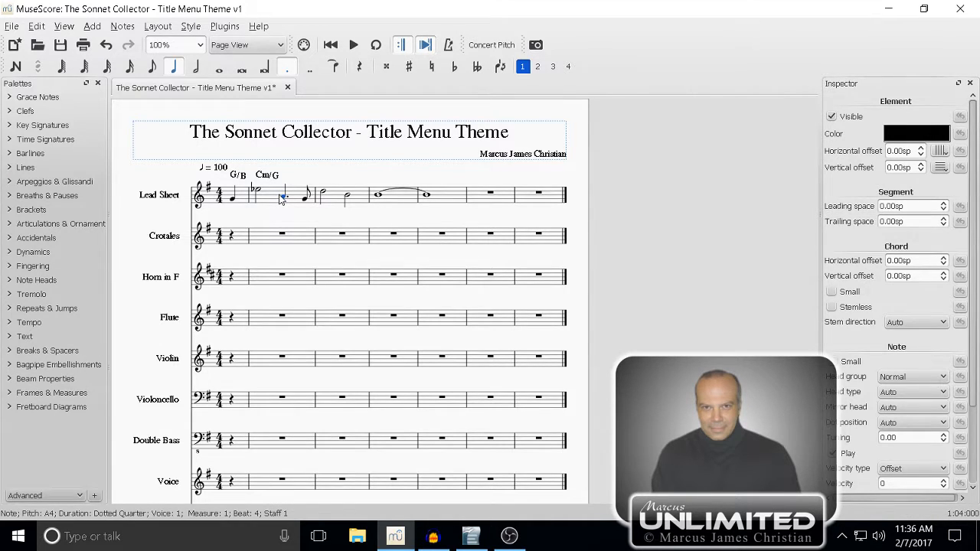
{"action": "key", "text": "ctrl+k"}
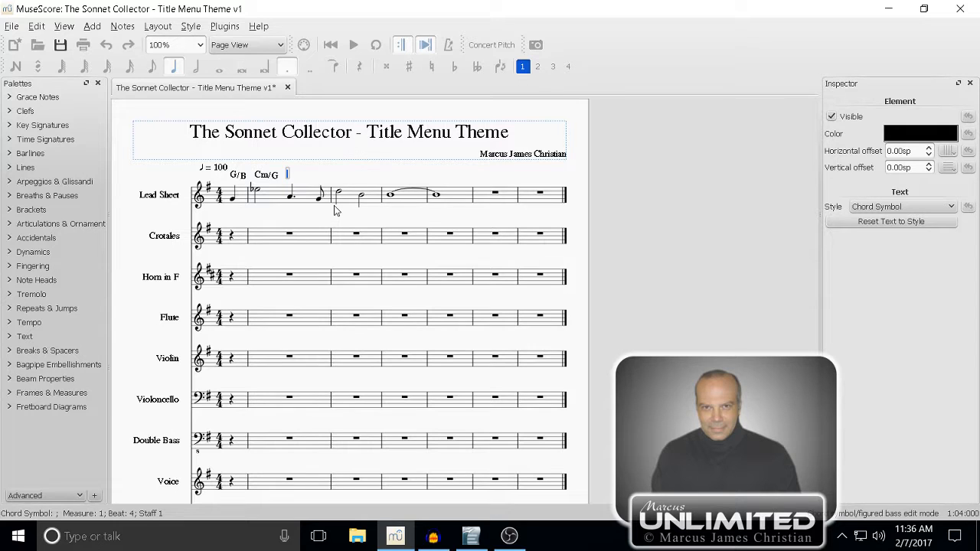
{"action": "type", "text": "D"}
{"action": "key", "text": "space"}
{"action": "key", "text": "Escape"}
Add chord symbols Am7 above the Lead Sheet's eighth note G4 and GM7 above the following half note D5.
{"action": "left_click", "coordinate": [320, 200]}
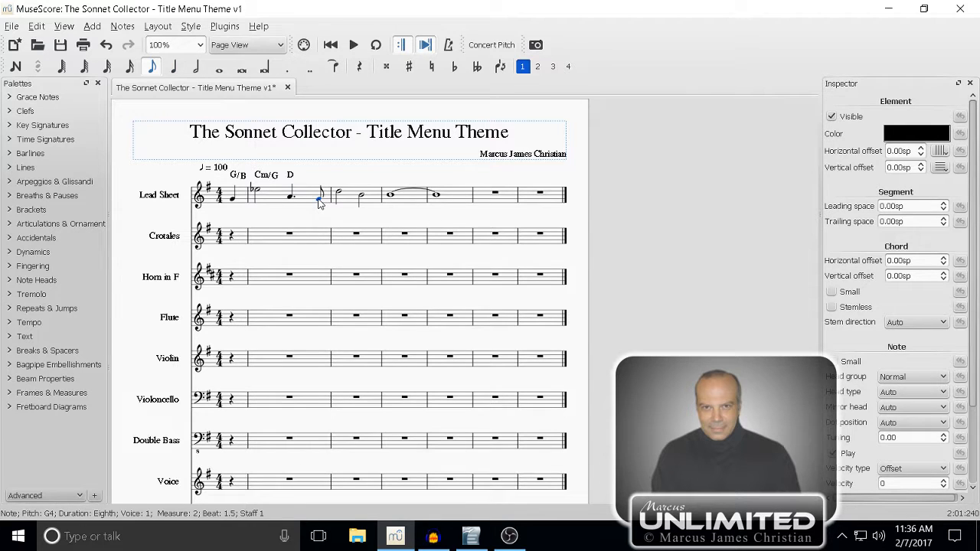
{"action": "key", "text": "ctrl+k"}
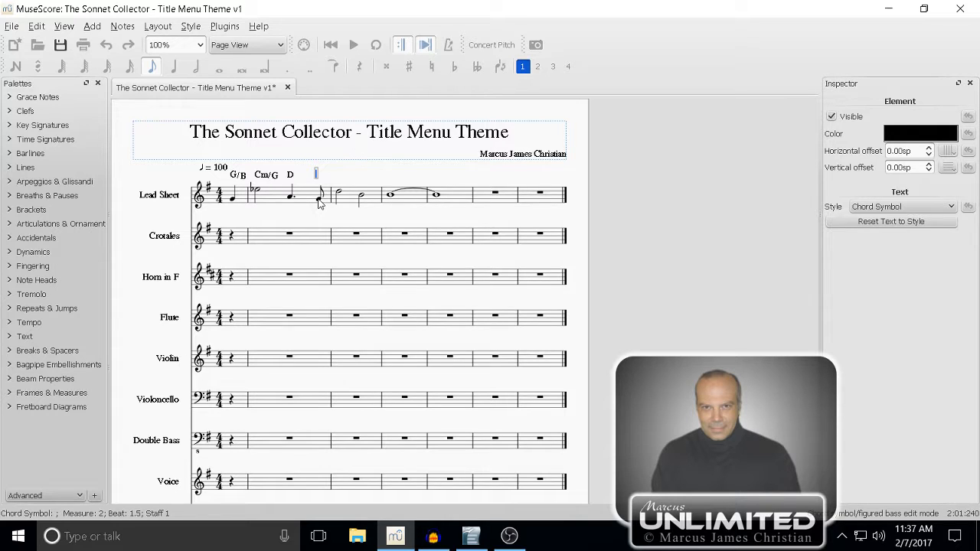
{"action": "type", "text": "Am7"}
{"action": "key", "text": "space"}
{"action": "key", "text": "space"}
{"action": "type", "text": "GM7"}
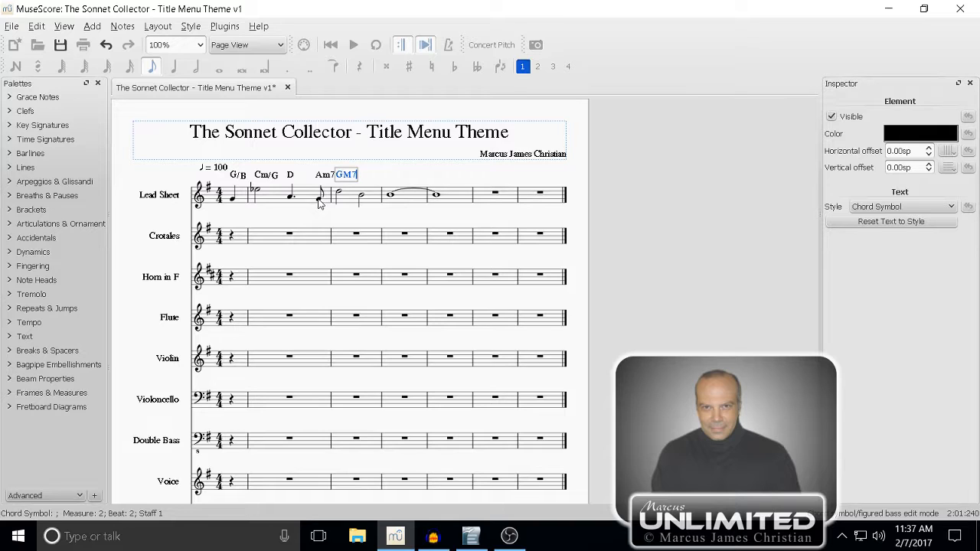
Try maj in place of M in the chord symbol above the Lead Sheet's D5, and restore M.
{"action": "key", "text": "Left"}
{"action": "key", "text": "BackSpace"}
{"action": "type", "text": "maj"}
{"action": "key", "text": "BackSpace"}
{"action": "key", "text": "BackSpace"}
{"action": "key", "text": "BackSpace"}
{"action": "type", "text": "M"}
Add the chord symbol G5 above the half note B4 in the Lead Sheet's second full measure.
{"action": "key", "text": "Tab"}
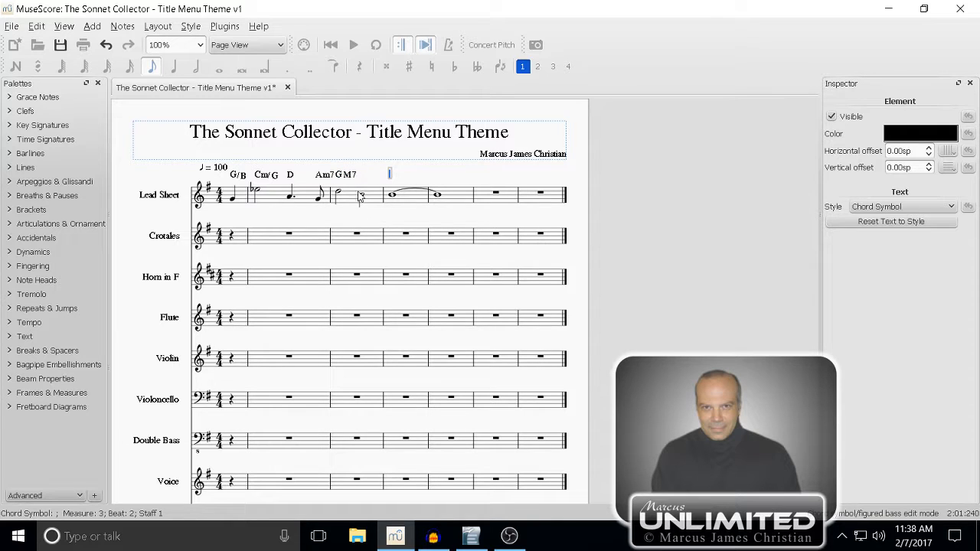
{"action": "key", "text": "Escape"}
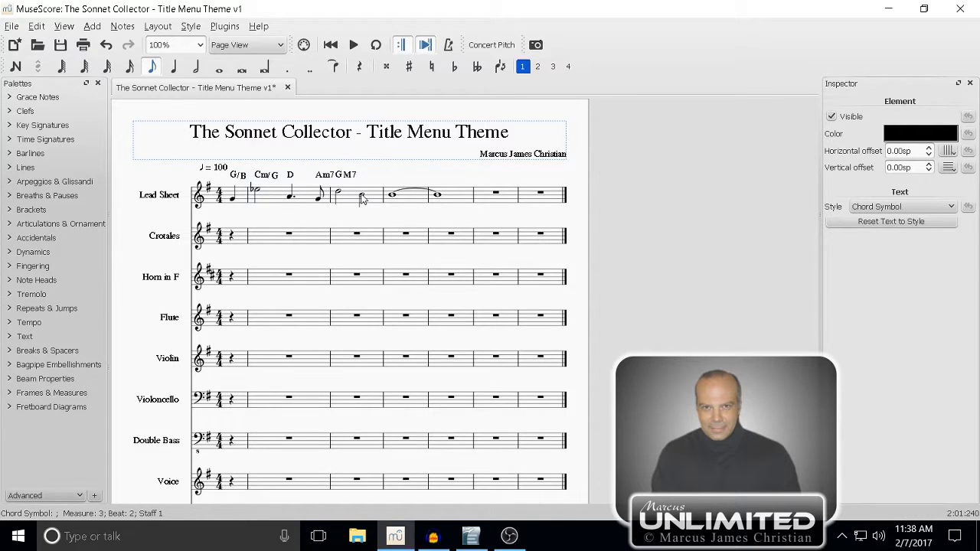
{"action": "left_click", "coordinate": [363, 197]}
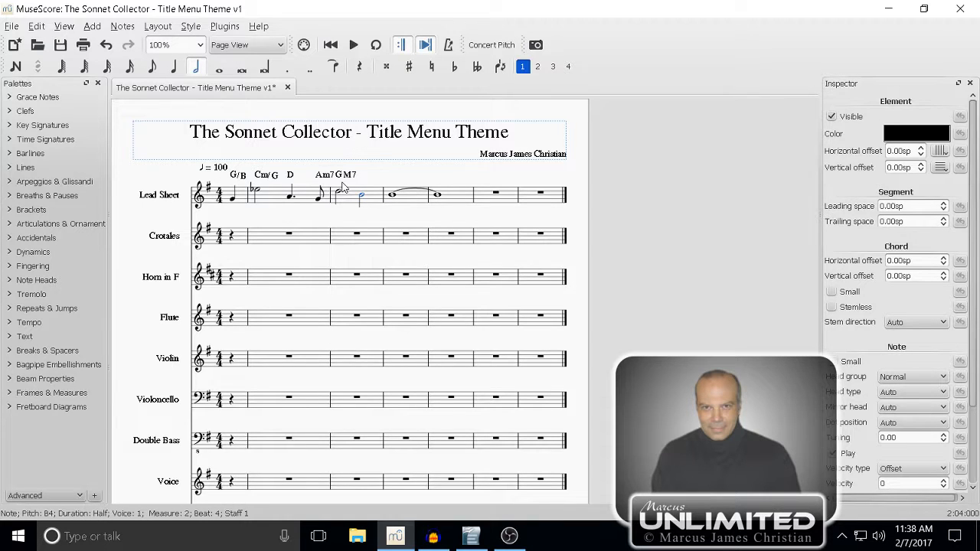
{"action": "key", "text": "ctrl+k"}
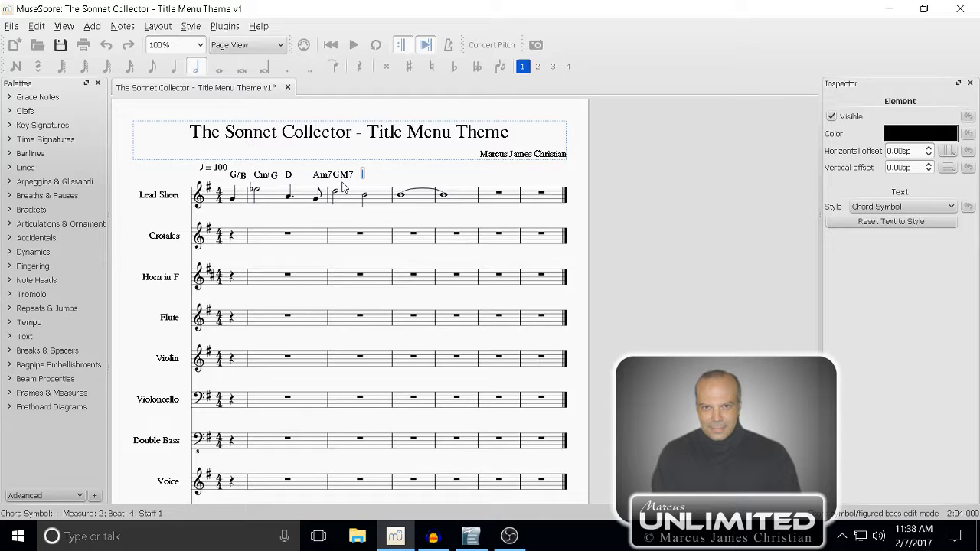
{"action": "type", "text": "G5"}
{"action": "key", "text": "Escape"}
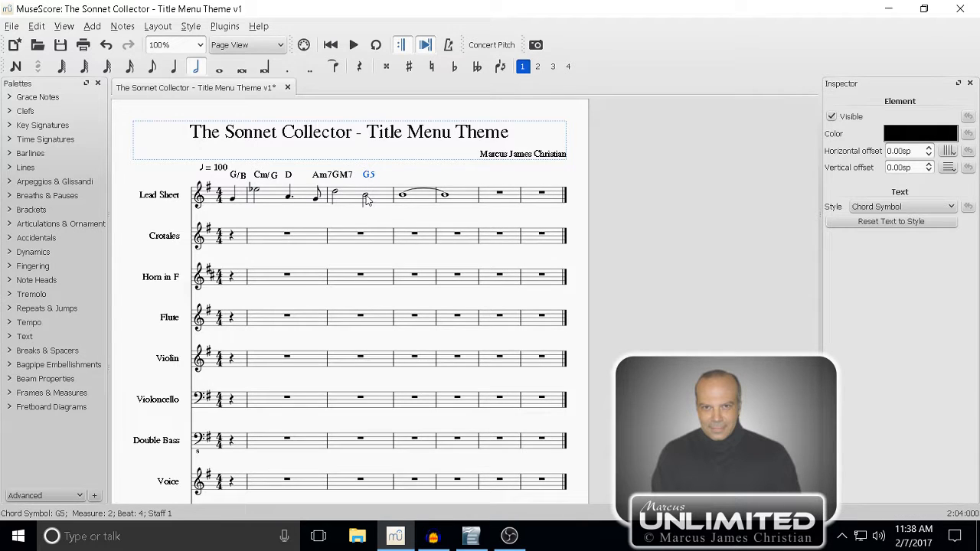
Clear the note selection and save the score.
{"action": "left_click", "coordinate": [365, 199]}
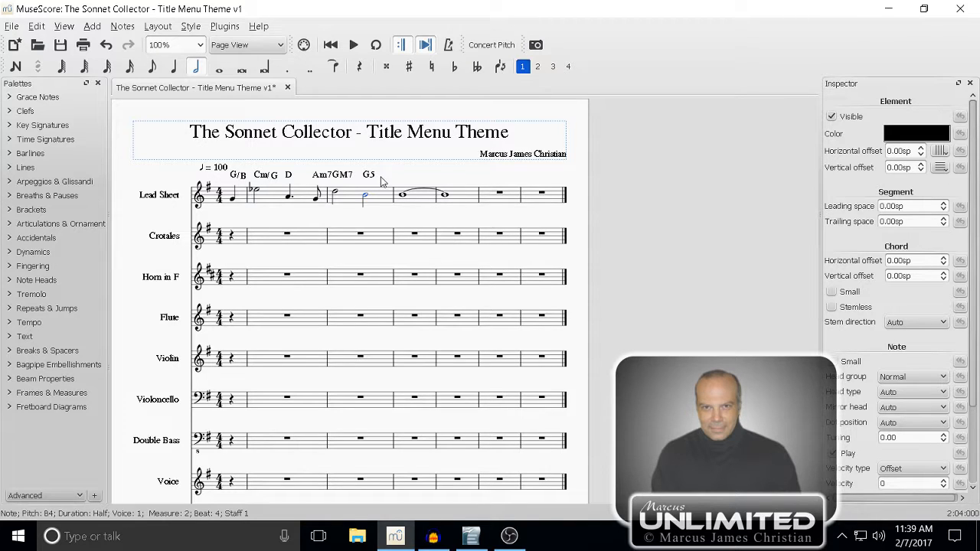
{"action": "left_click_drag", "start_coordinate": [384, 179], "coordinate": [382, 179]}
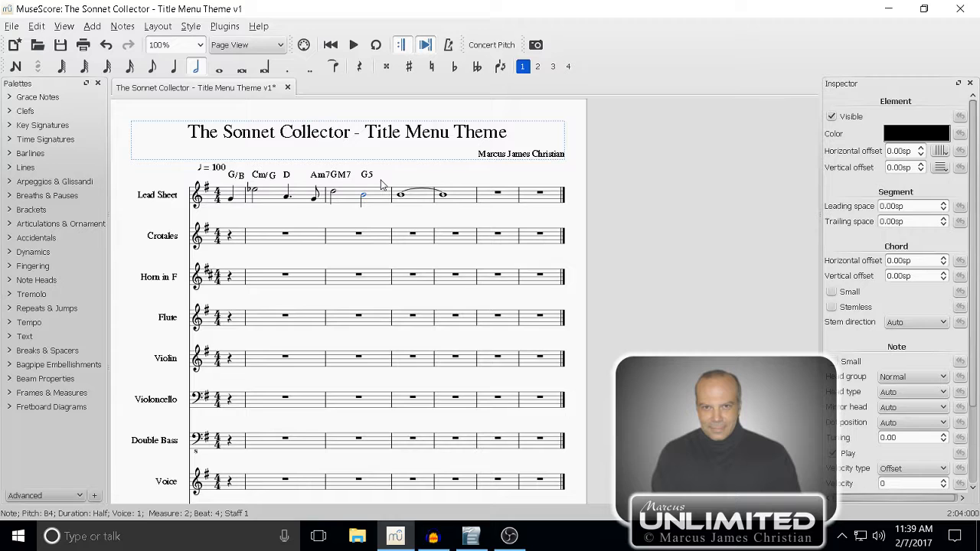
{"action": "left_click", "coordinate": [396, 167]}
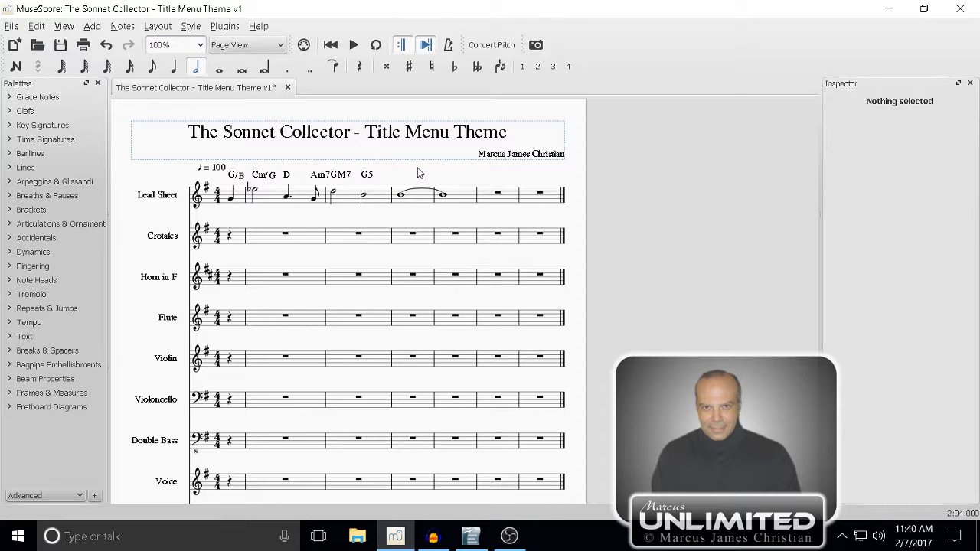
{"action": "key", "text": "ctrl+s"}
Copy the whole Lead Sheet melody, from the pickup through the tied whole notes, to the start of the Violin staff.
{"action": "left_click", "coordinate": [462, 199]}
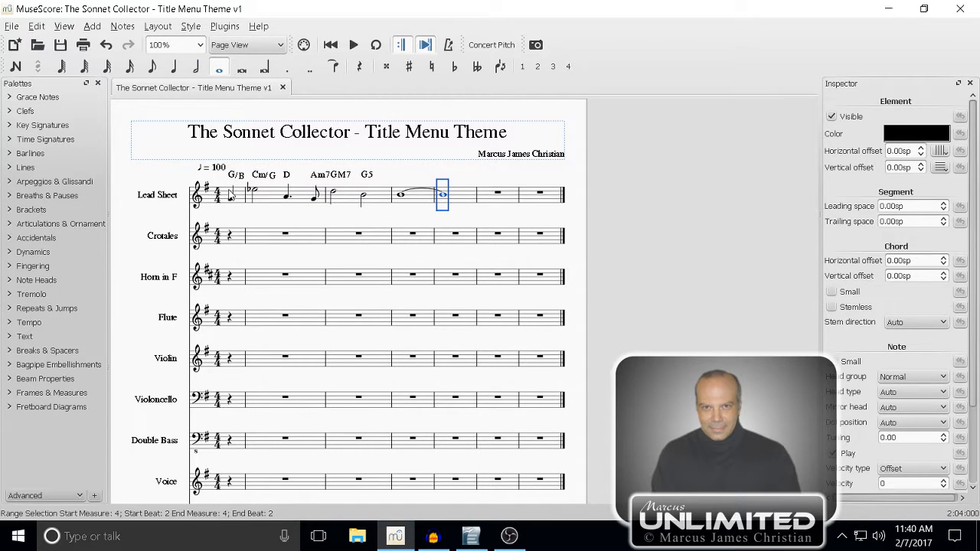
{"action": "left_click", "coordinate": [228, 199], "text": "shift"}
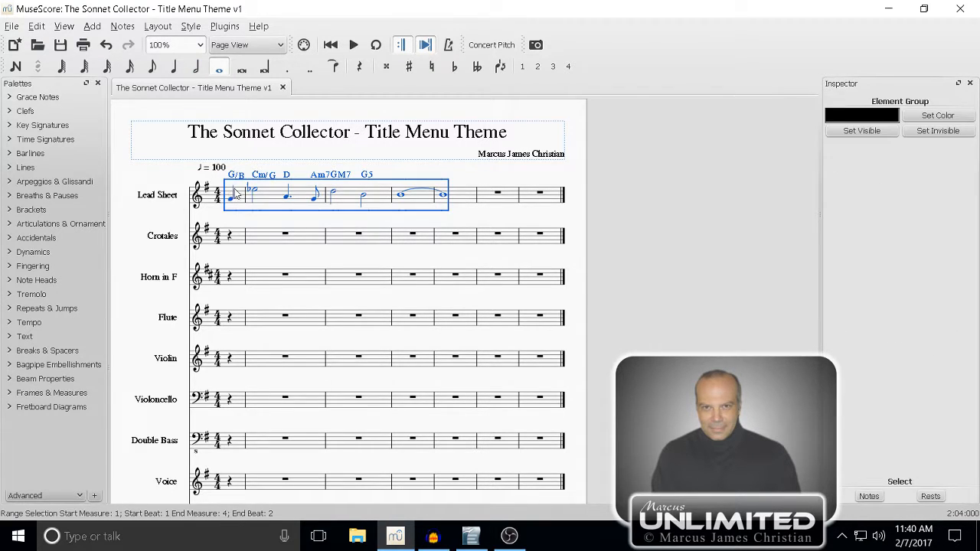
{"action": "left_click", "coordinate": [244, 358]}
{"action": "left_click", "coordinate": [241, 364]}
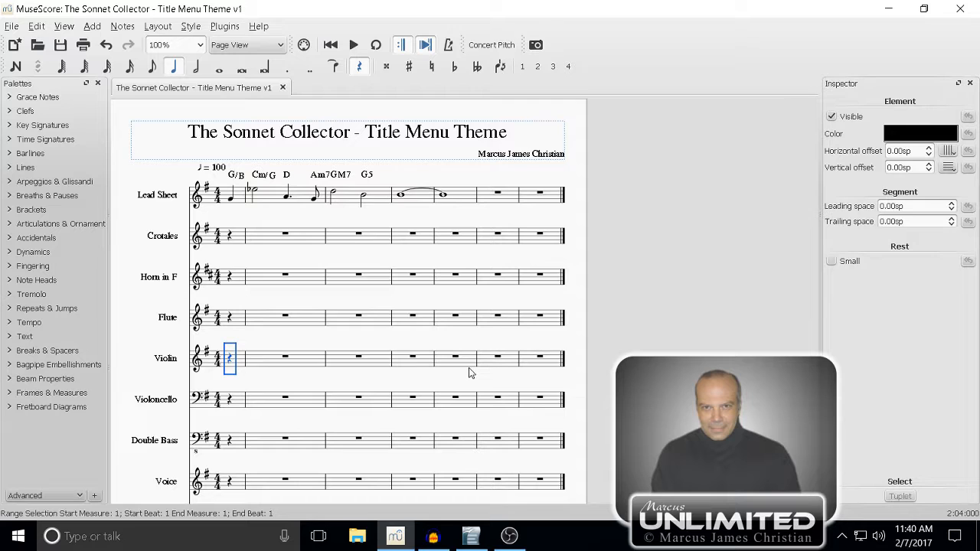
{"action": "key", "text": "ctrl+v"}
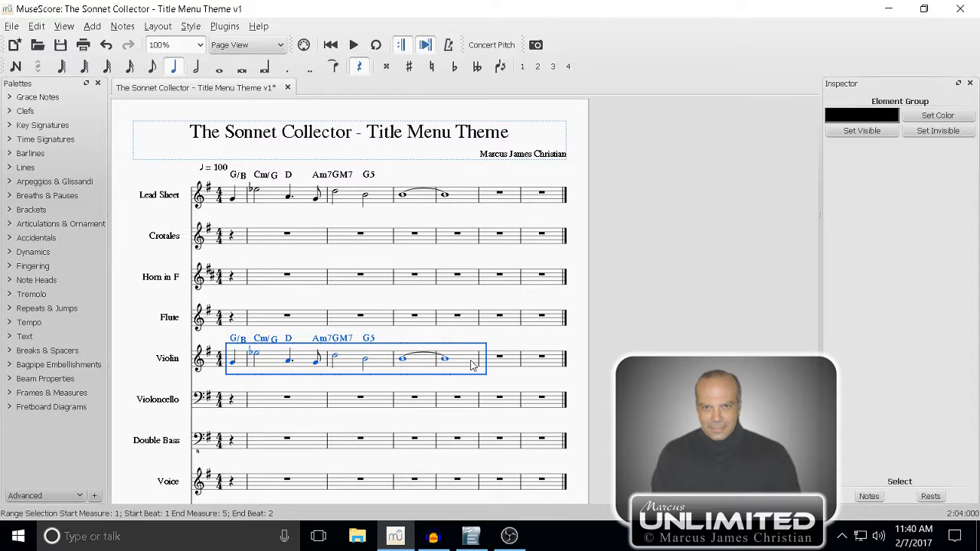
Remove the copied G5 and GM7 chord symbols above the Violin staff.
{"action": "left_click", "coordinate": [375, 342]}
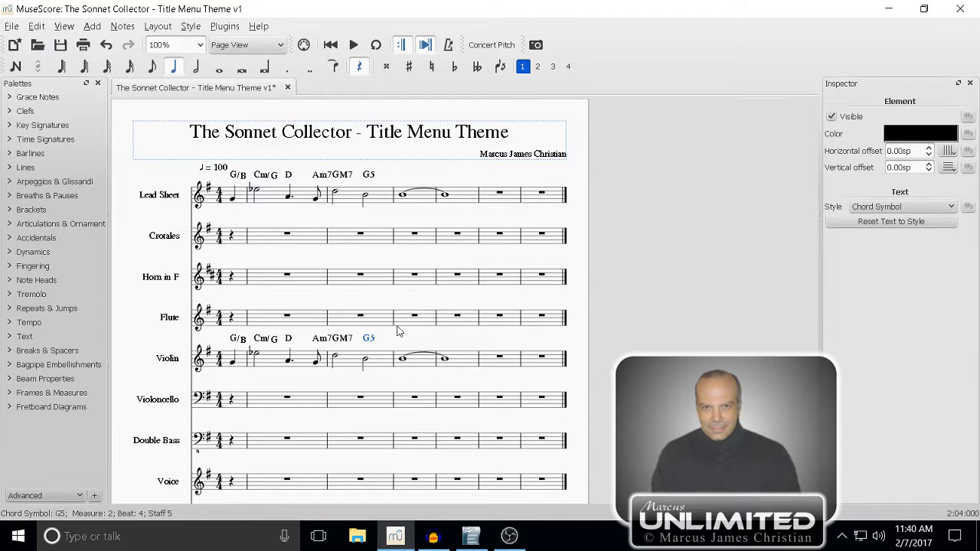
{"action": "double_click", "coordinate": [370, 343]}
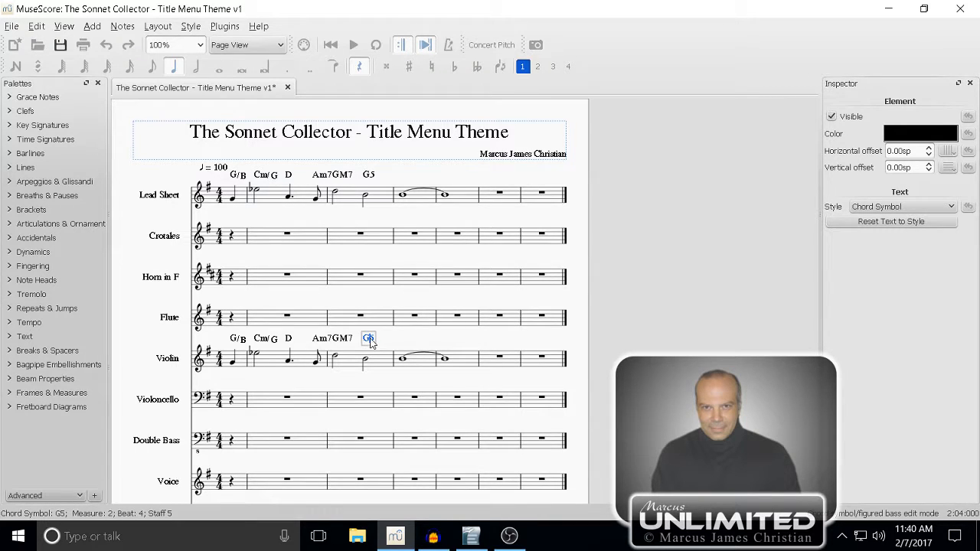
{"action": "key", "text": "BackSpace"}
{"action": "key", "text": "BackSpace"}
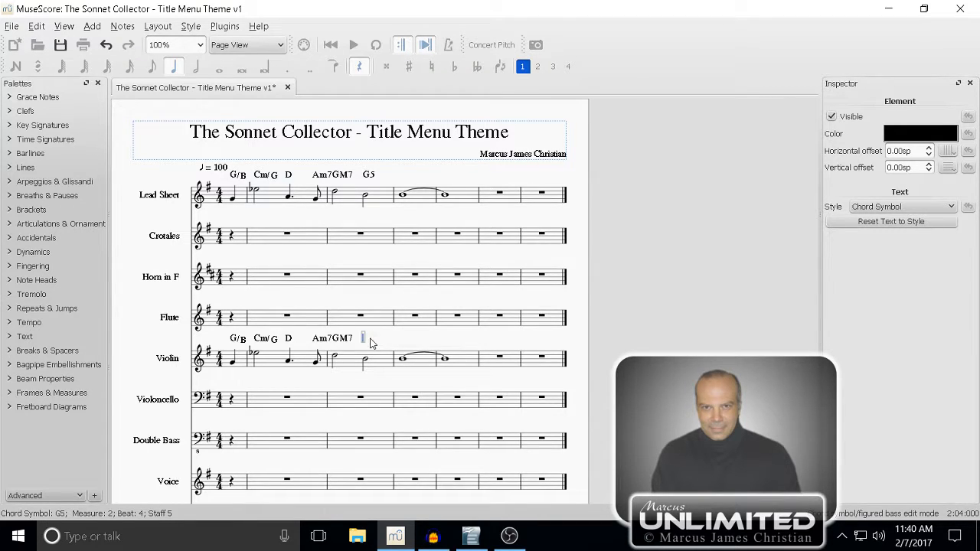
{"action": "double_click", "coordinate": [344, 339]}
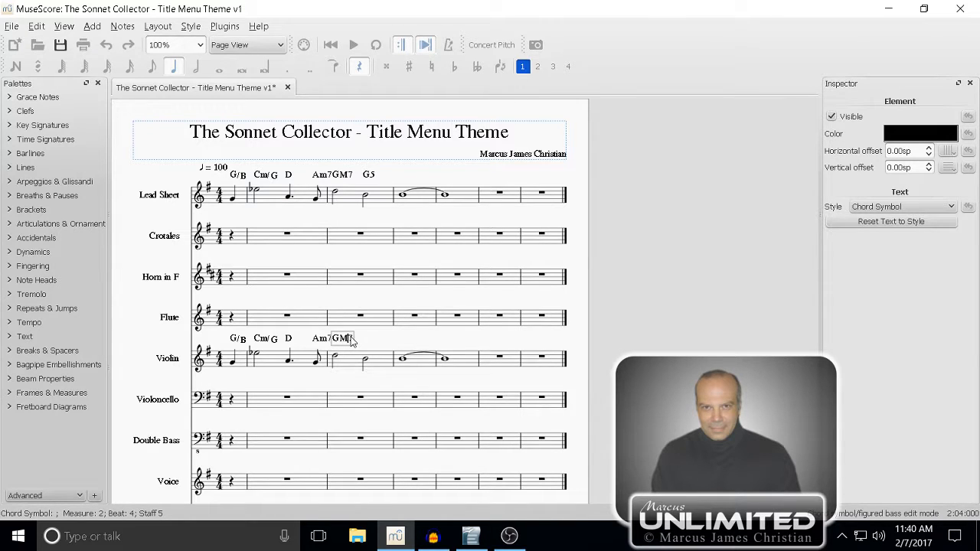
{"action": "key", "text": "BackSpace"}
{"action": "key", "text": "BackSpace"}
{"action": "key", "text": "BackSpace"}
Remove the copied Am7 and D chord symbols above the Violin staff.
{"action": "double_click", "coordinate": [323, 342]}
{"action": "key", "text": "BackSpace"}
{"action": "key", "text": "BackSpace"}
{"action": "key", "text": "BackSpace"}
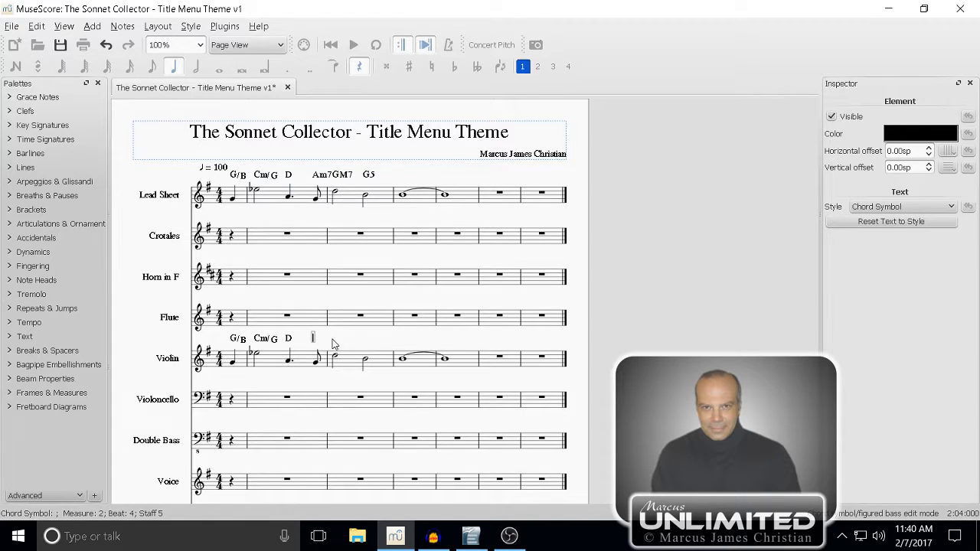
{"action": "double_click", "coordinate": [287, 341]}
{"action": "key", "text": "BackSpace"}
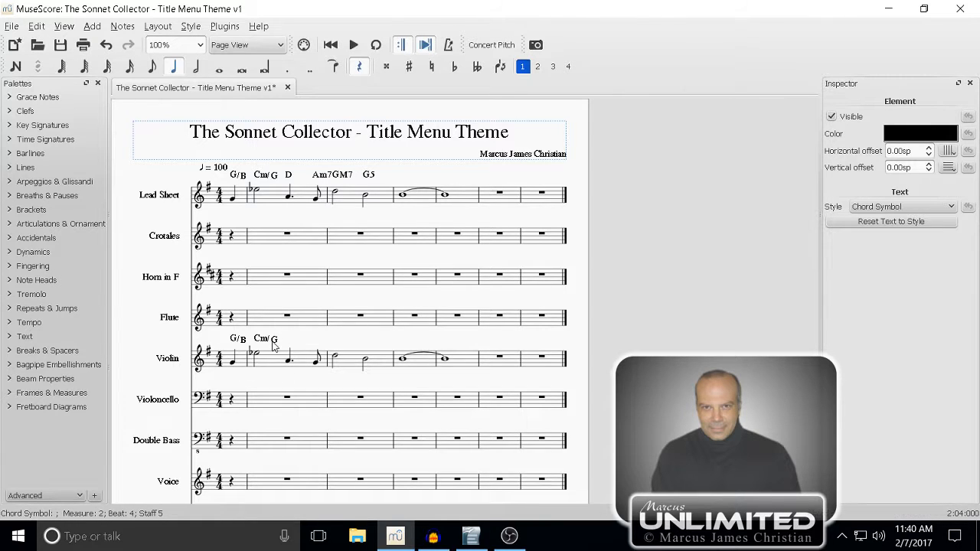
Remove the copied Cm/G and G/B chord symbols above the Violin staff.
{"action": "double_click", "coordinate": [274, 343]}
{"action": "key", "text": "BackSpace"}
{"action": "key", "text": "BackSpace"}
{"action": "key", "text": "BackSpace"}
{"action": "key", "text": "BackSpace"}
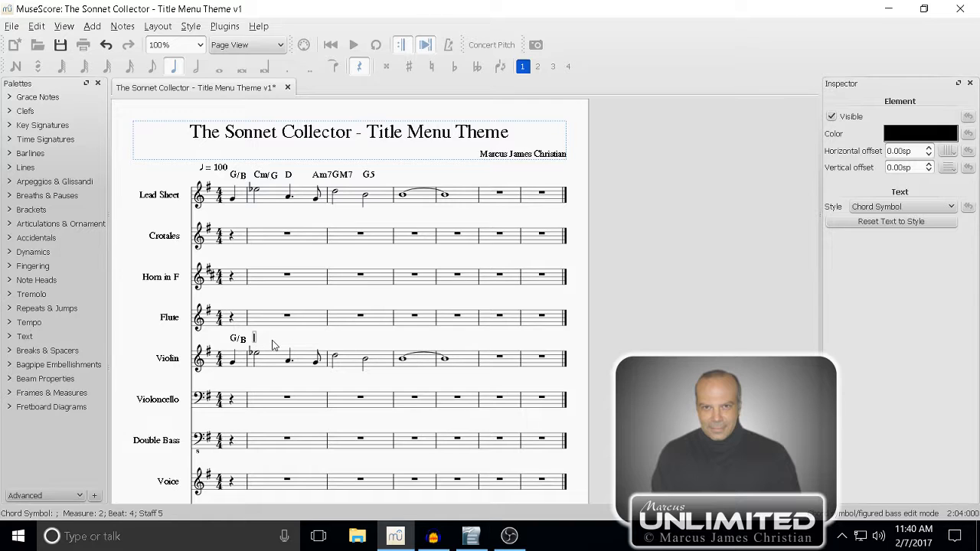
{"action": "double_click", "coordinate": [238, 341]}
{"action": "key", "text": "BackSpace"}
{"action": "key", "text": "BackSpace"}
{"action": "key", "text": "BackSpace"}
{"action": "key", "text": "Escape"}
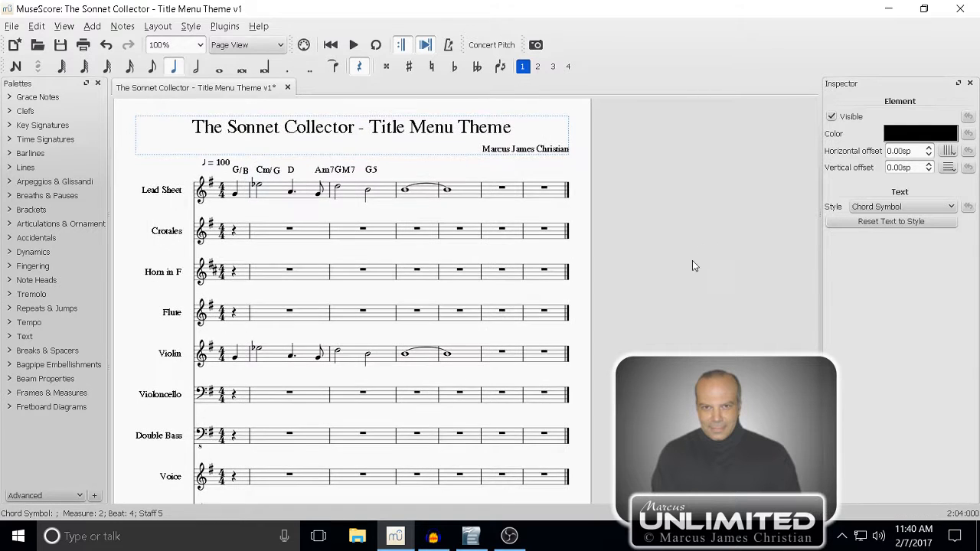
Play back the Lead Sheet and Violin melody together, stop playback, and save the score.
{"action": "left_click", "coordinate": [354, 45]}
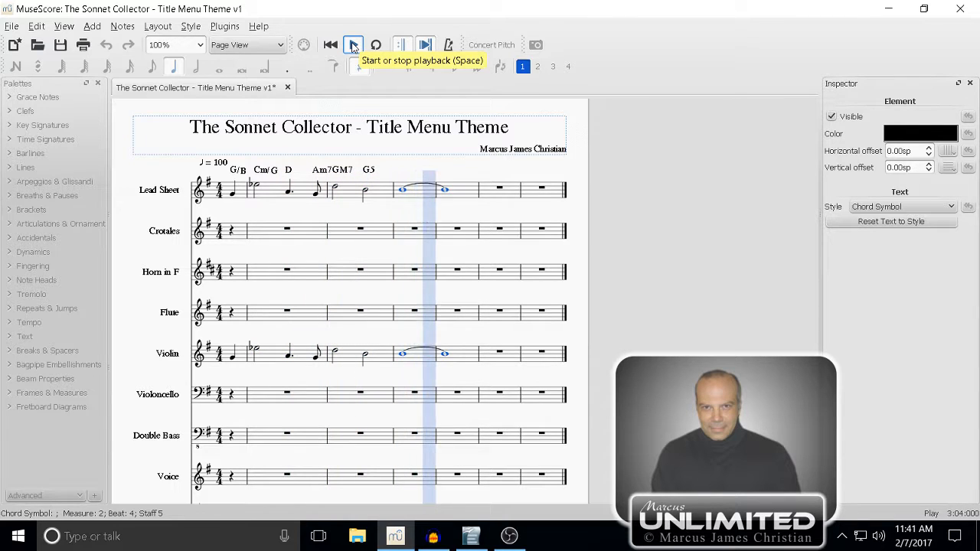
{"action": "left_click", "coordinate": [351, 46]}
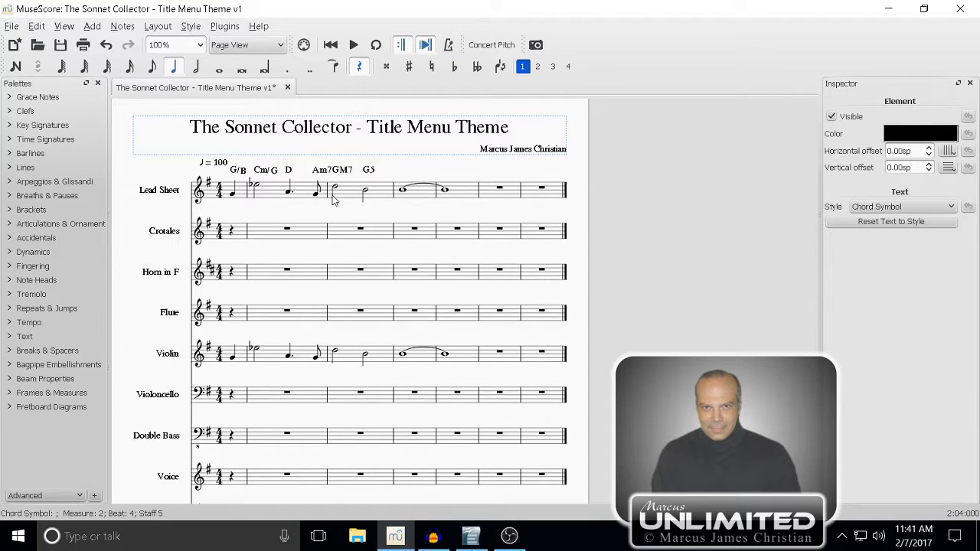
{"action": "key", "text": "ctrl+s"}
Enter three quarter-note B2s on the Violoncello staff: the pickup beat and the first two beats of the first full measure.
{"action": "left_click", "coordinate": [244, 403]}
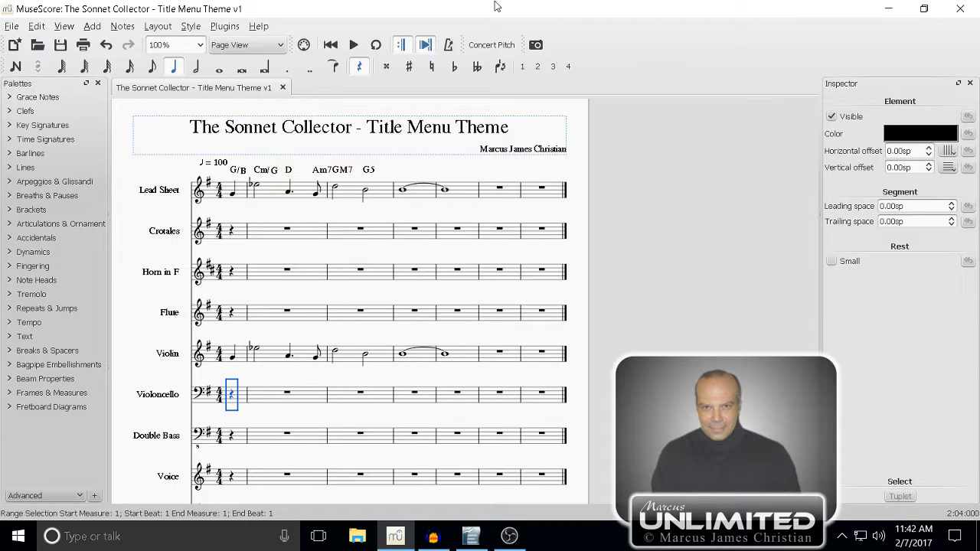
{"action": "left_click", "coordinate": [67, 28]}
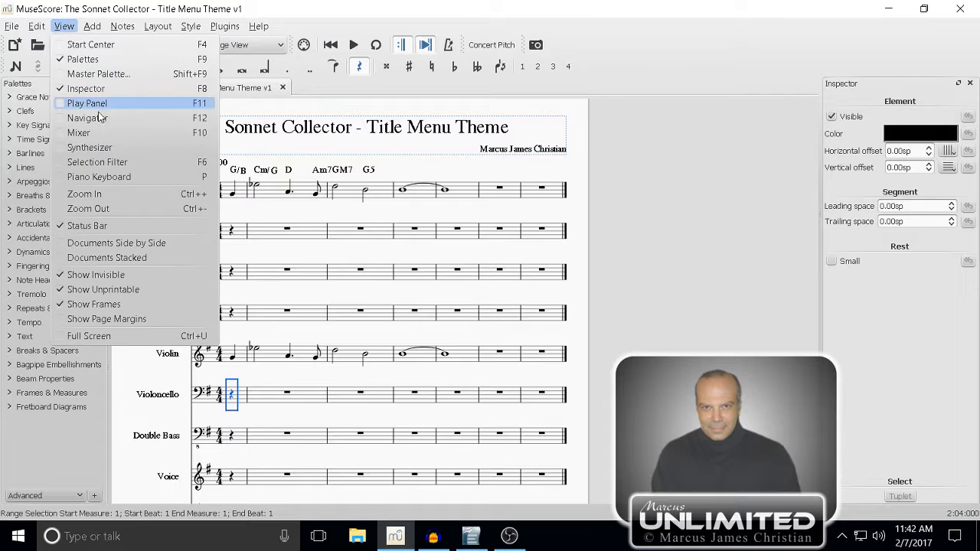
{"action": "left_click", "coordinate": [139, 194]}
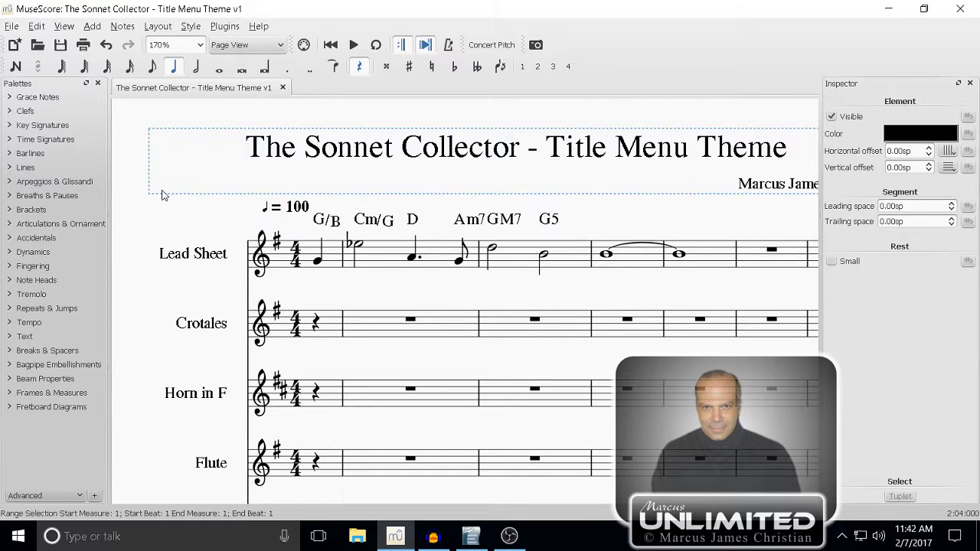
{"action": "key", "text": "ctrl+plus"}
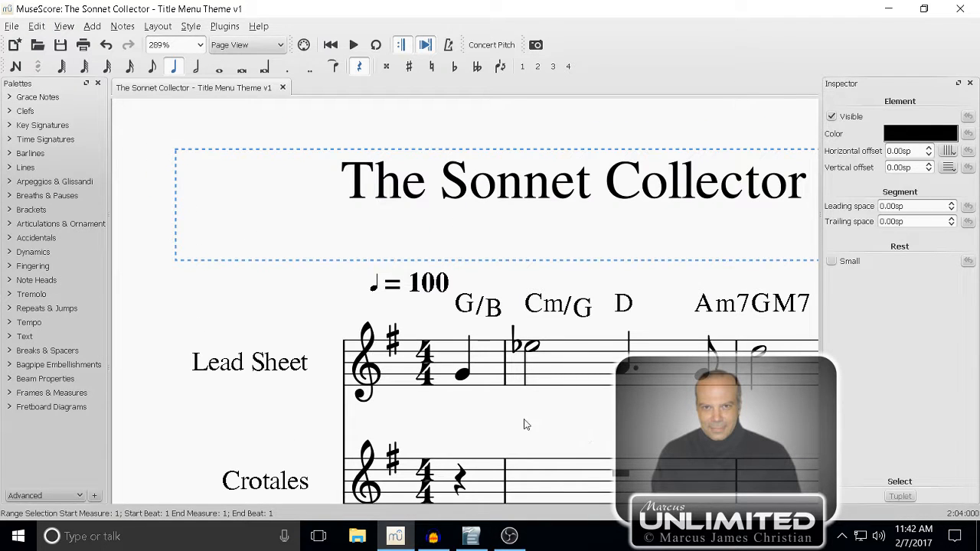
{"action": "left_click_drag", "start_coordinate": [205, 407], "coordinate": [183, 76]}
{"action": "left_click_drag", "start_coordinate": [234, 320], "coordinate": [192, 207]}
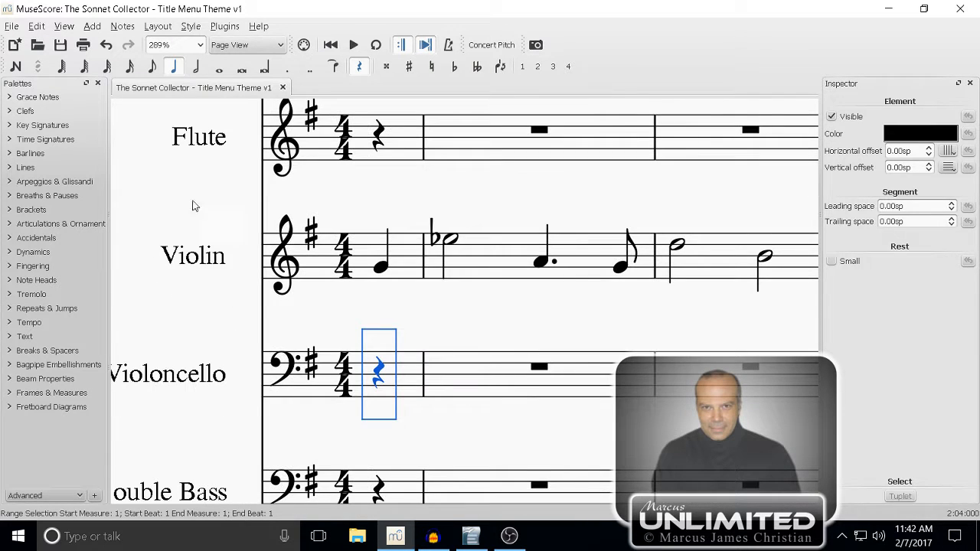
{"action": "mouse_move", "coordinate": [235, 321]}
{"action": "left_mouse_down"}
{"action": "mouse_move", "coordinate": [237, 256]}
{"action": "mouse_move", "coordinate": [256, 216]}
{"action": "left_mouse_up"}
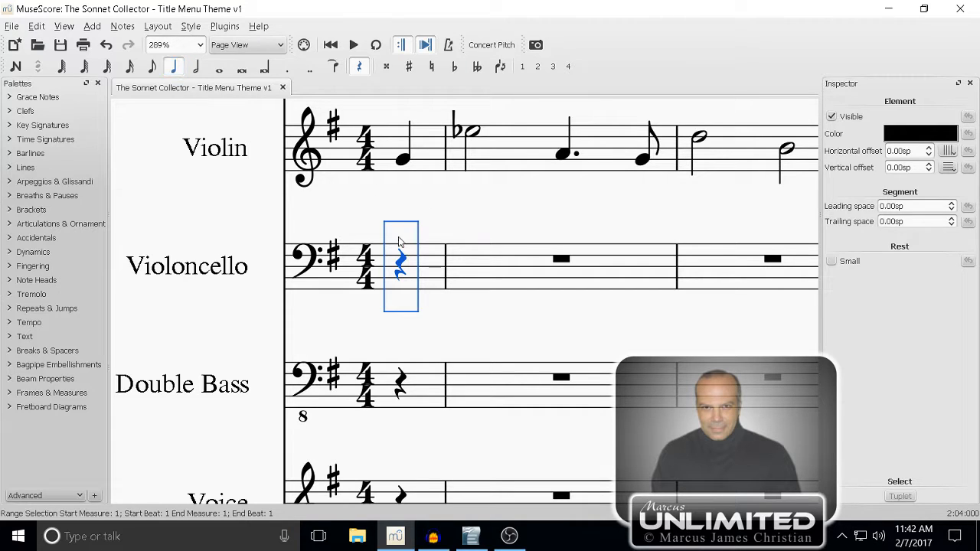
{"action": "left_click", "coordinate": [17, 70]}
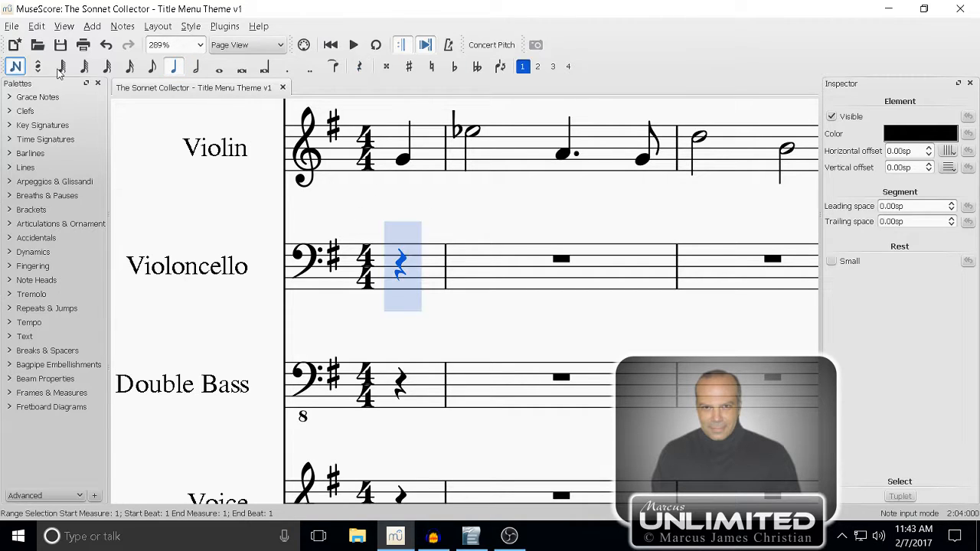
{"action": "left_click", "coordinate": [400, 280]}
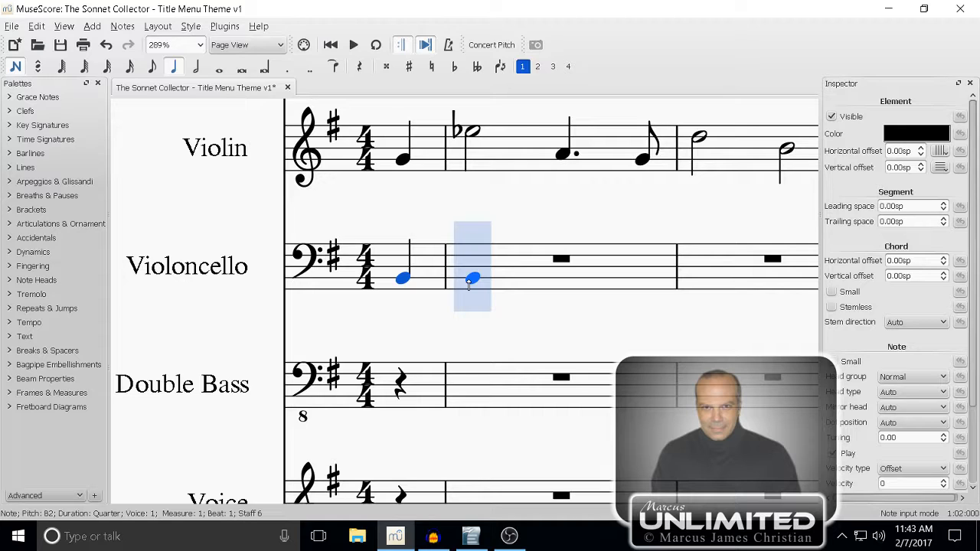
{"action": "left_click", "coordinate": [469, 282]}
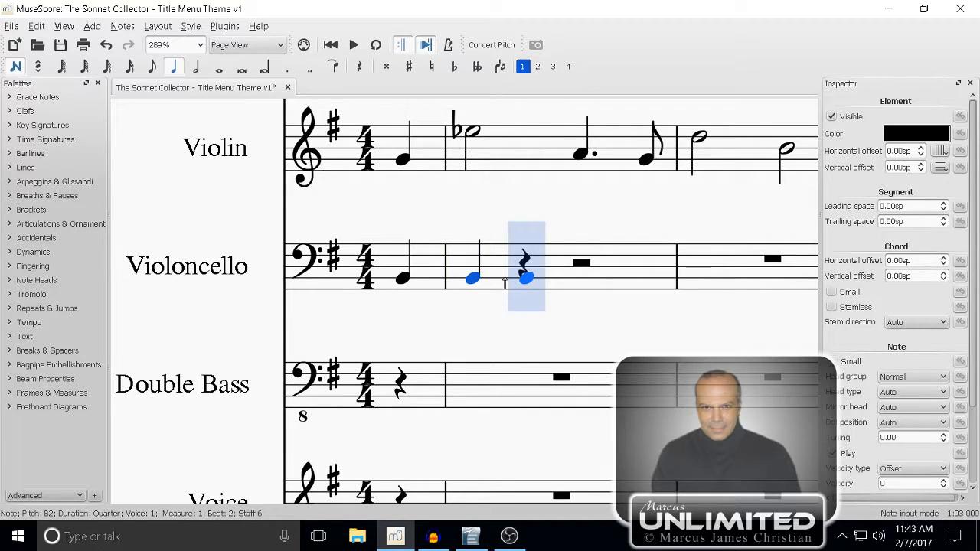
{"action": "left_click", "coordinate": [504, 282]}
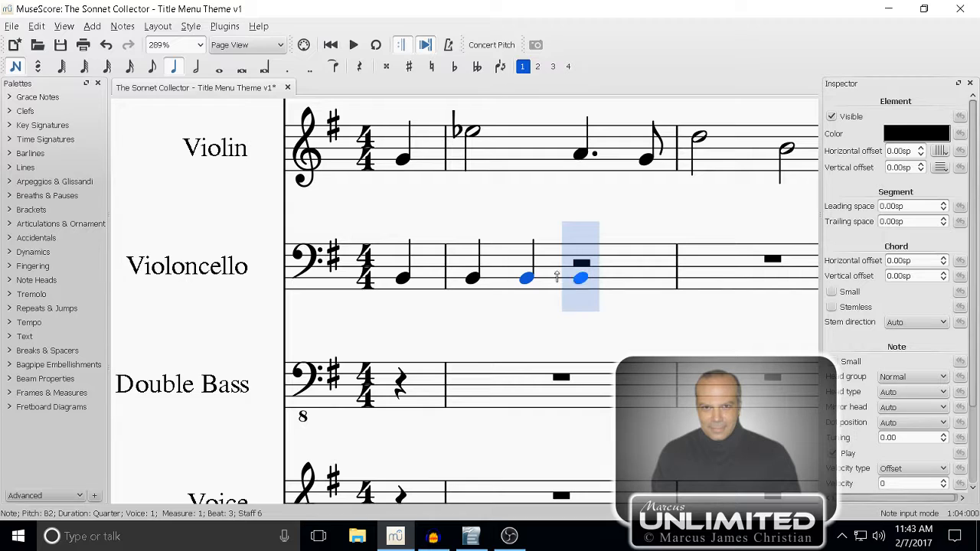
Complete the Violoncello's first full measure with quarter notes C3 and B2, and enter a whole-note G2 in the following measure.
{"action": "scroll", "coordinate": [581, 255], "scroll_direction": "up", "scroll_amount": 6}
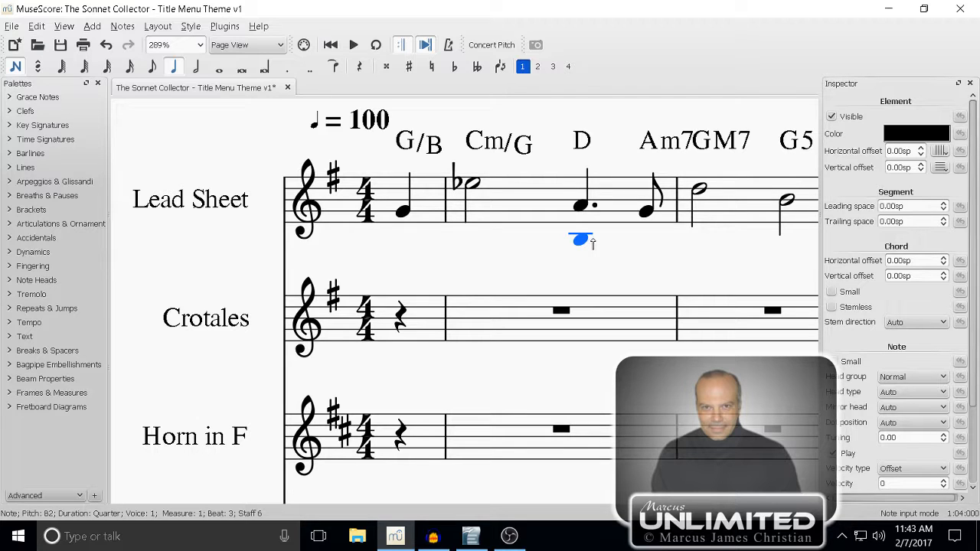
{"action": "scroll", "coordinate": [590, 242], "scroll_direction": "down", "scroll_amount": 6}
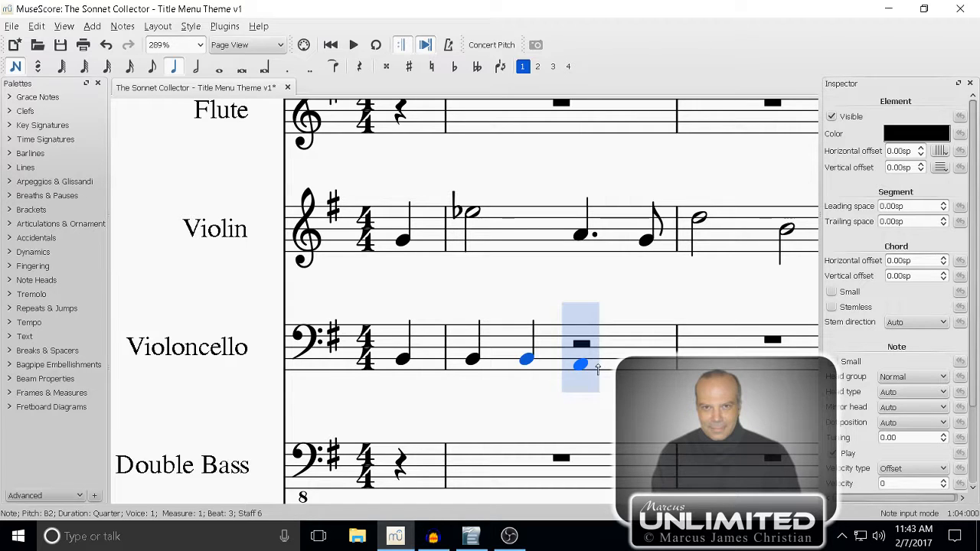
{"action": "left_click", "coordinate": [598, 355]}
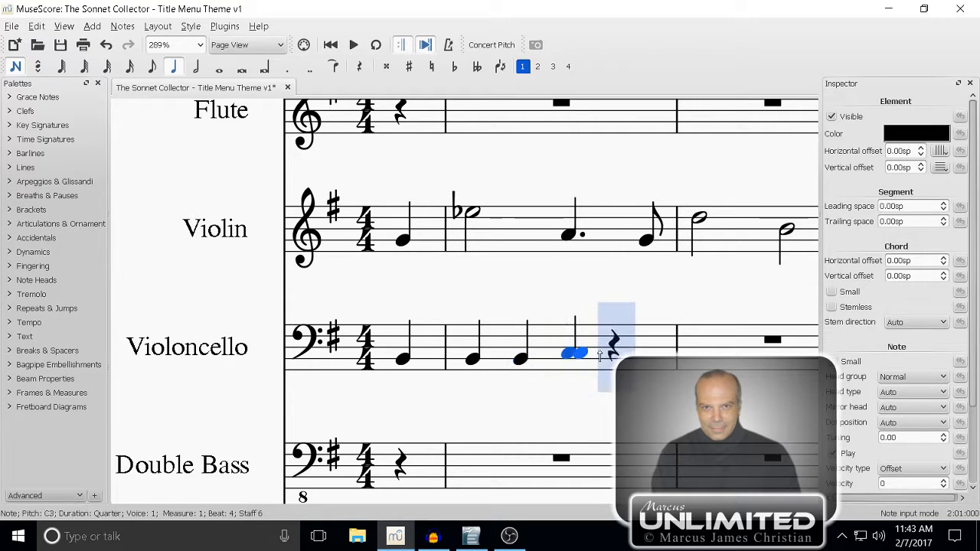
{"action": "left_click", "coordinate": [613, 356]}
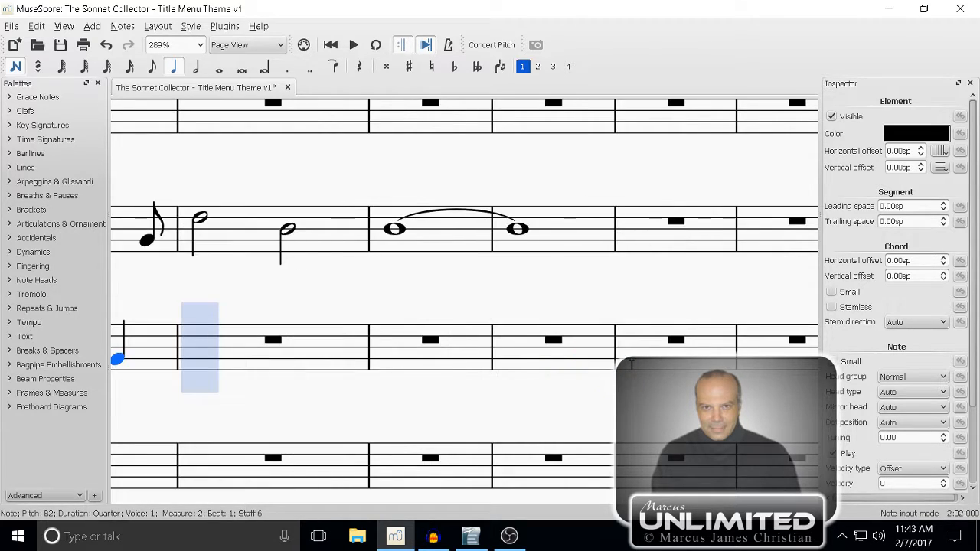
{"action": "left_click", "coordinate": [218, 68]}
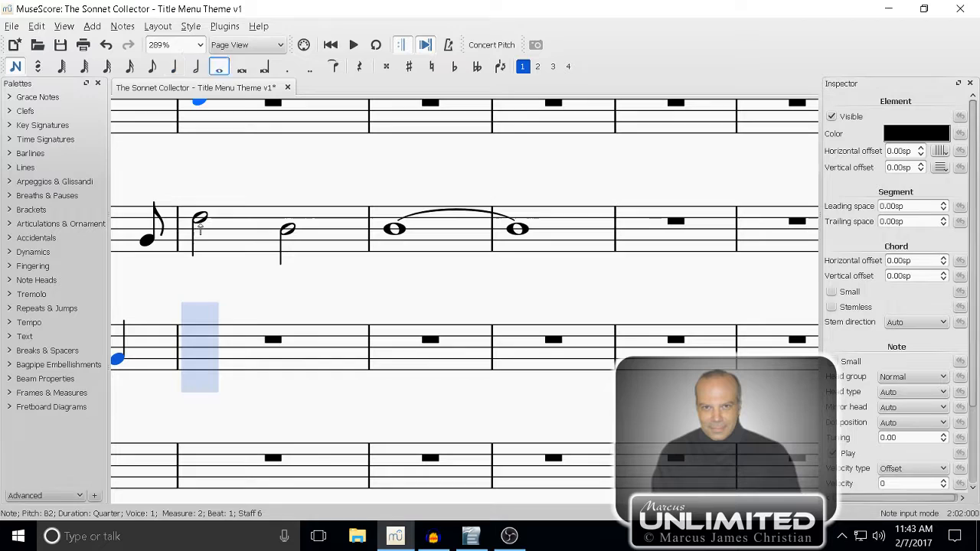
{"action": "left_click", "coordinate": [200, 371]}
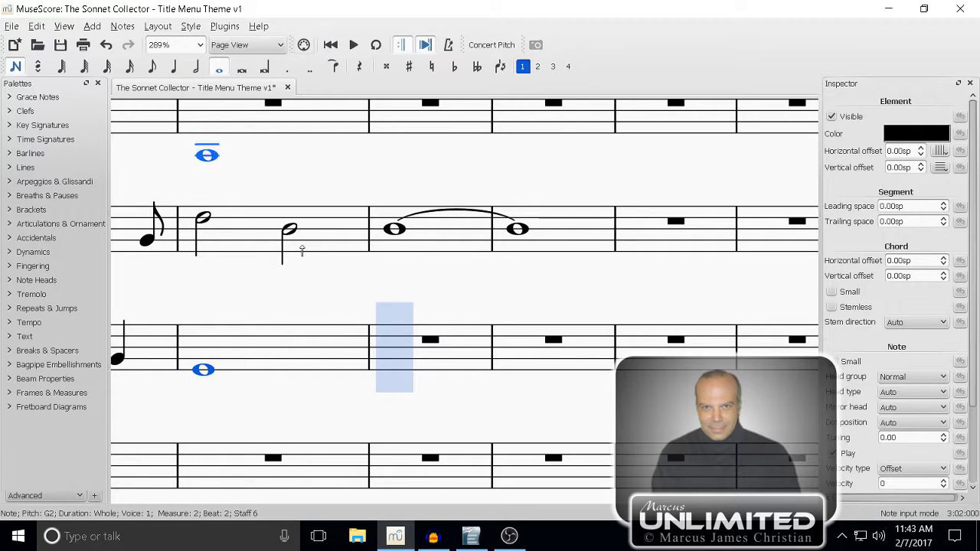
Play back the score from the beginning to hear the Violoncello line with the melody, and stop playback.
{"action": "left_click", "coordinate": [329, 45]}
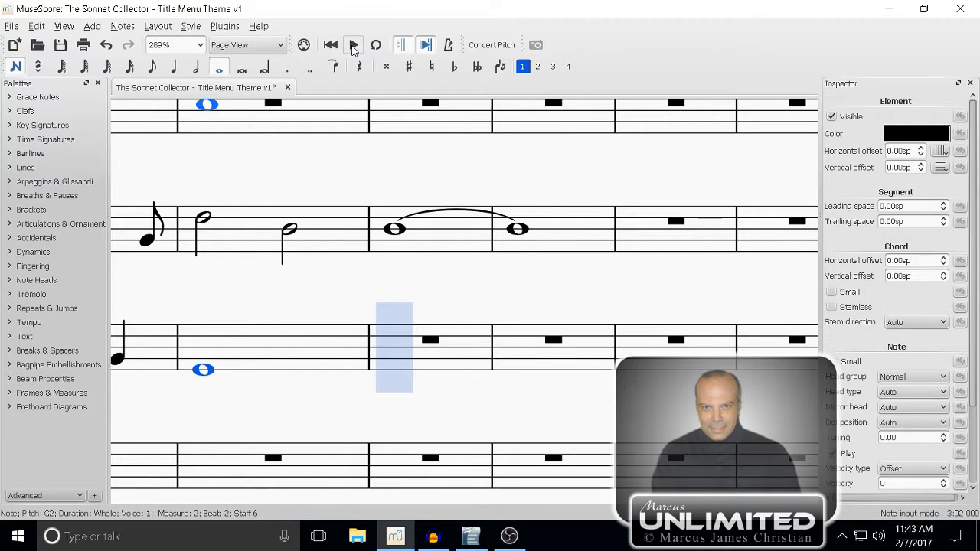
{"action": "left_click", "coordinate": [353, 45]}
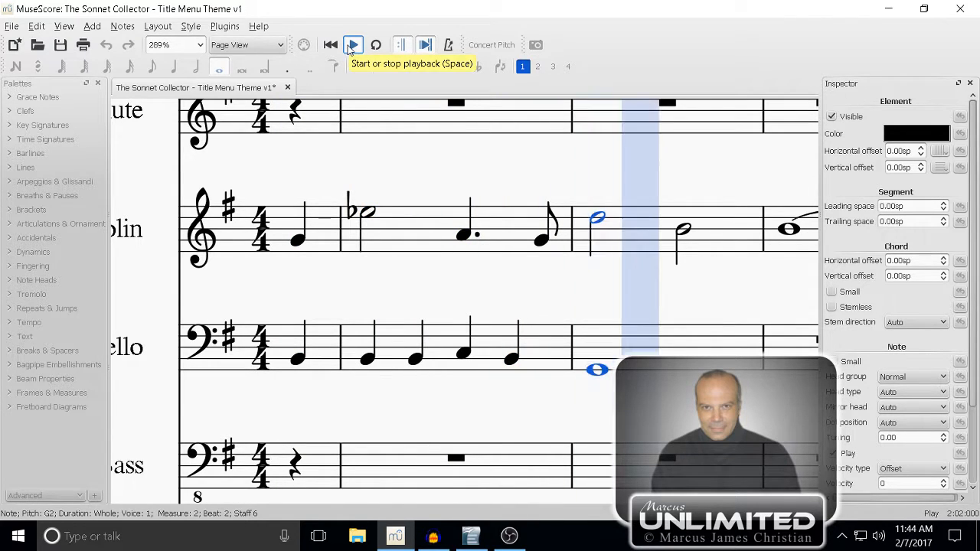
{"action": "left_click", "coordinate": [353, 45]}
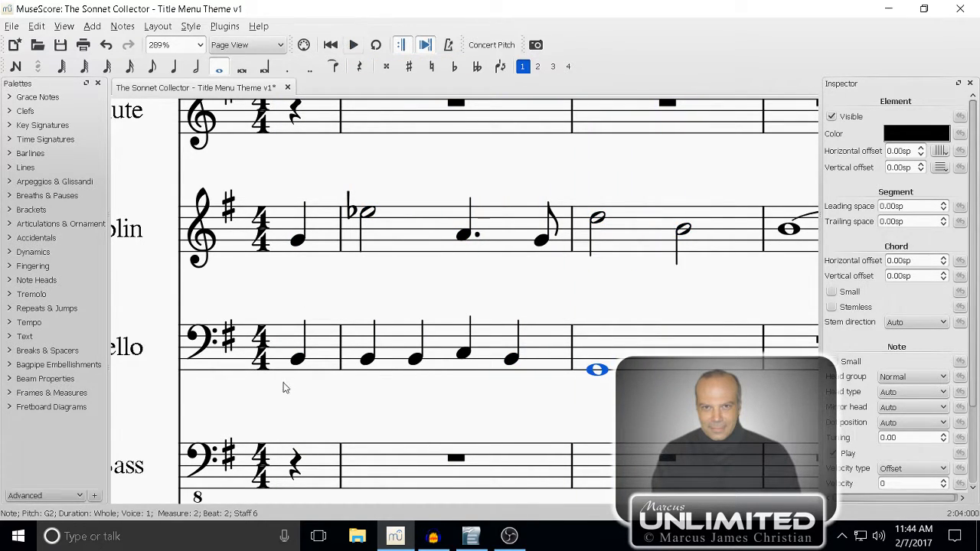
Lower the Violoncello's pickup note to G2, play the score back with the changed note, and stop playback.
{"action": "left_click", "coordinate": [297, 361]}
{"action": "mouse_move", "coordinate": [298, 366]}
{"action": "left_mouse_down"}
{"action": "mouse_move", "coordinate": [298, 383]}
{"action": "mouse_move", "coordinate": [297, 371]}
{"action": "left_mouse_up"}
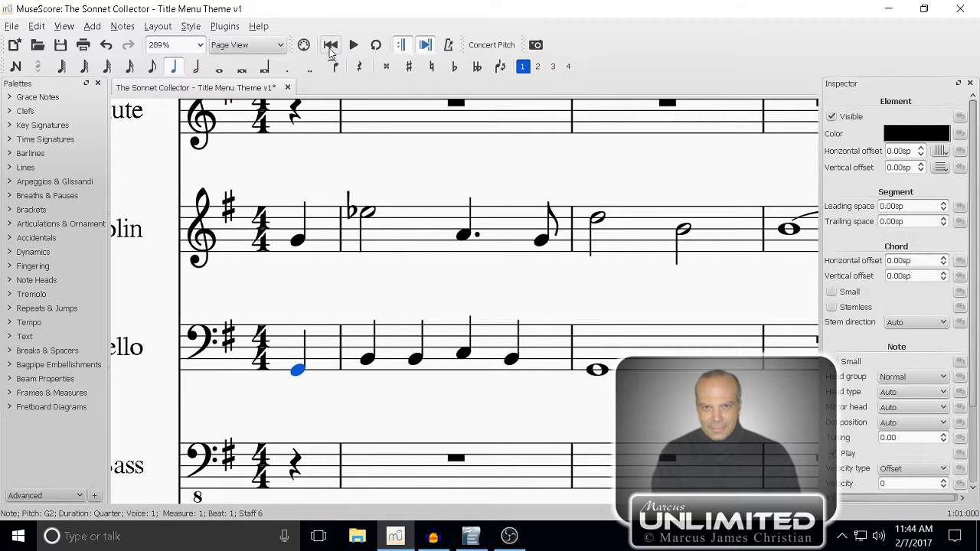
{"action": "left_click", "coordinate": [352, 45]}
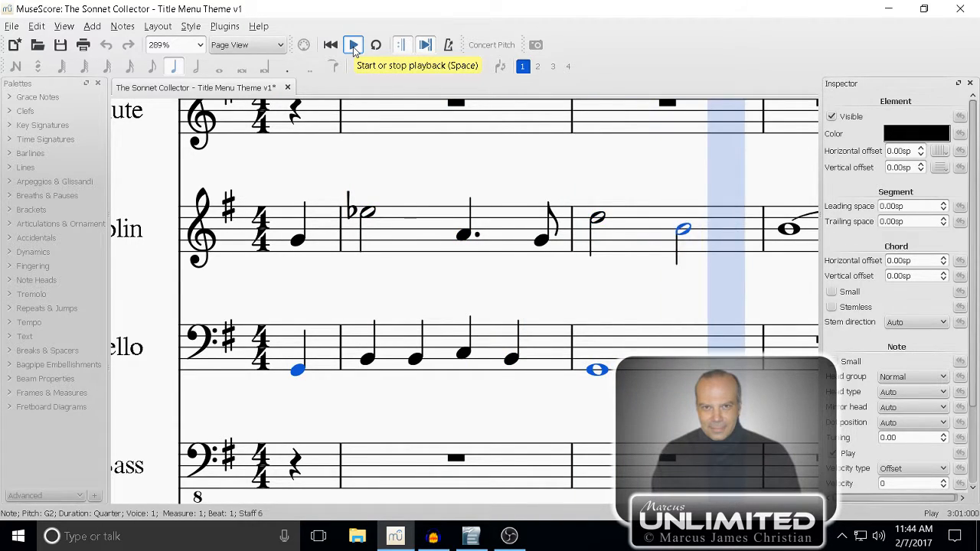
{"action": "left_click", "coordinate": [353, 45]}
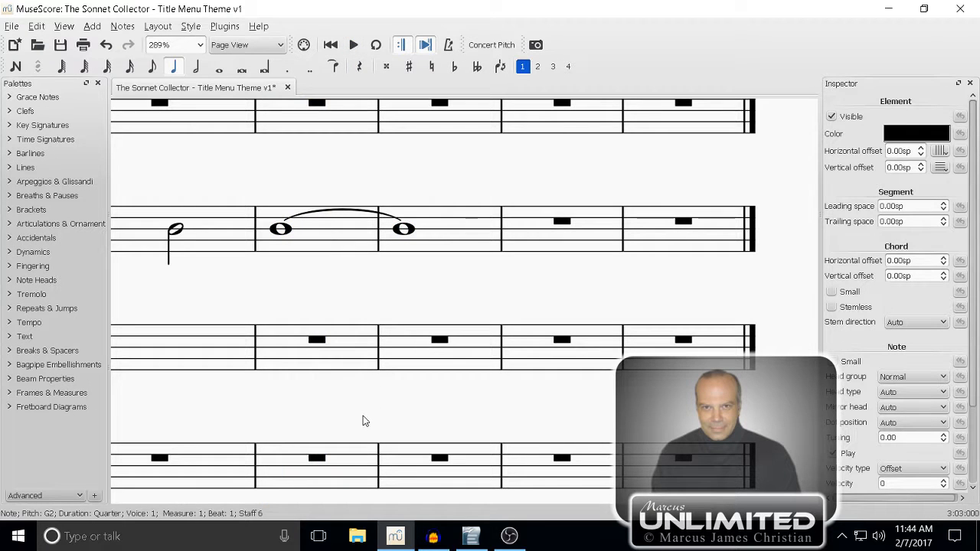
Select the Violoncello's five quarter notes from the pickup through the end of the first full measure.
{"action": "left_click_drag", "start_coordinate": [265, 404], "coordinate": [634, 342]}
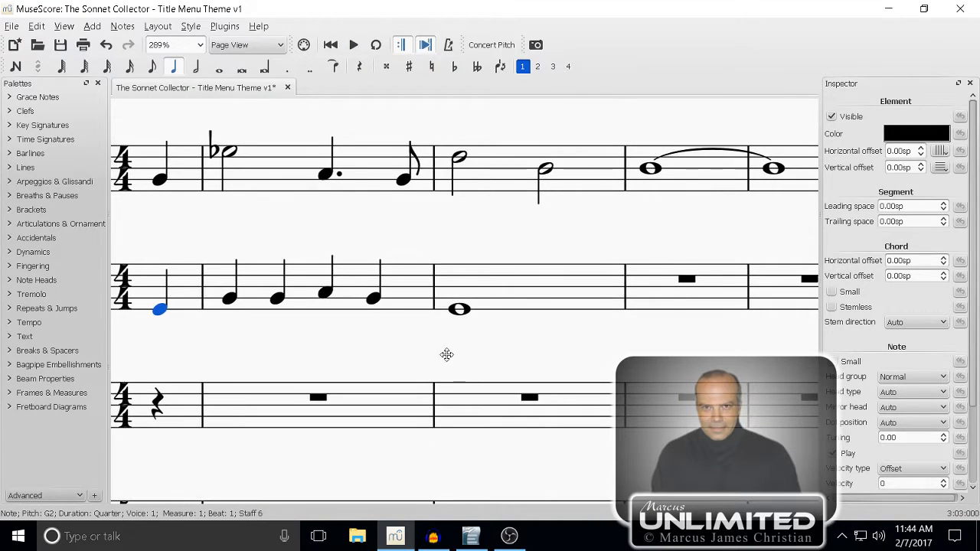
{"action": "left_click_drag", "start_coordinate": [444, 355], "coordinate": [525, 373]}
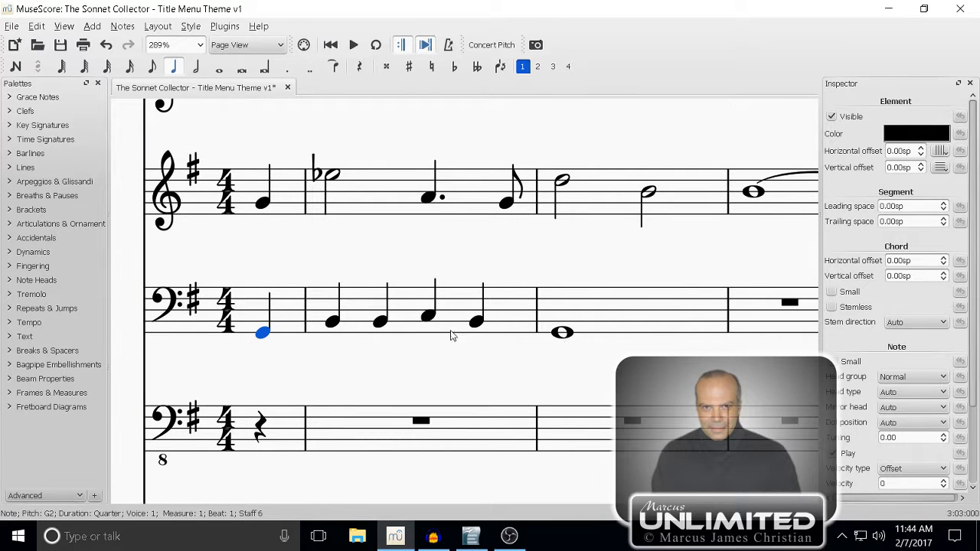
{"action": "left_click", "coordinate": [511, 326]}
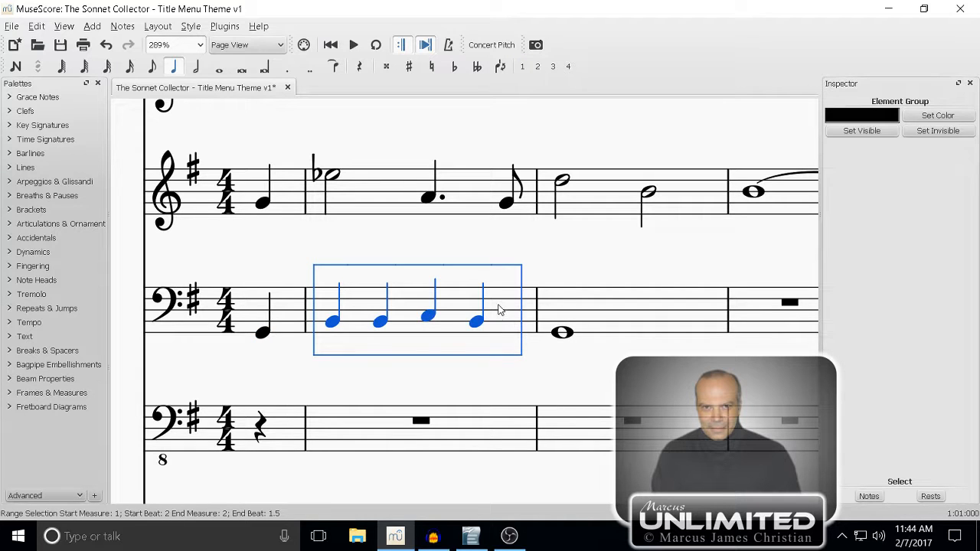
{"action": "key", "text": "shift+Left"}
{"action": "key", "text": "Left"}
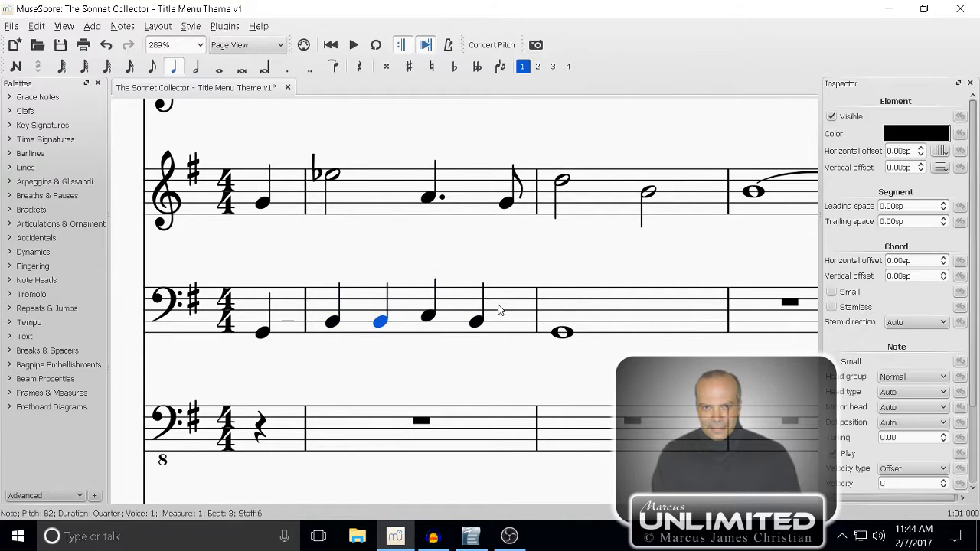
{"action": "key", "text": "Left"}
{"action": "key", "text": "Left"}
{"action": "key", "text": "shift+Right"}
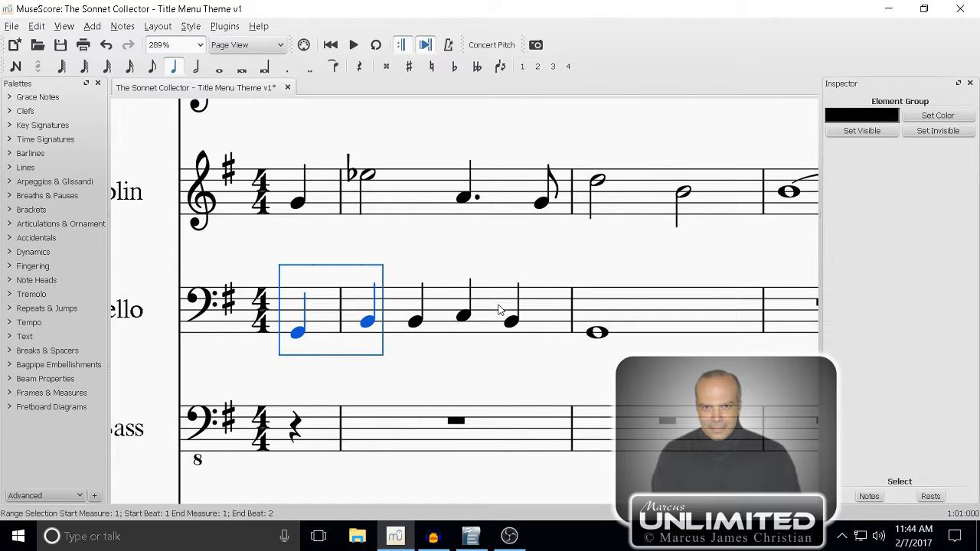
{"action": "key", "text": "shift+Right"}
{"action": "key", "text": "shift+Right"}
{"action": "key", "text": "shift+Right"}
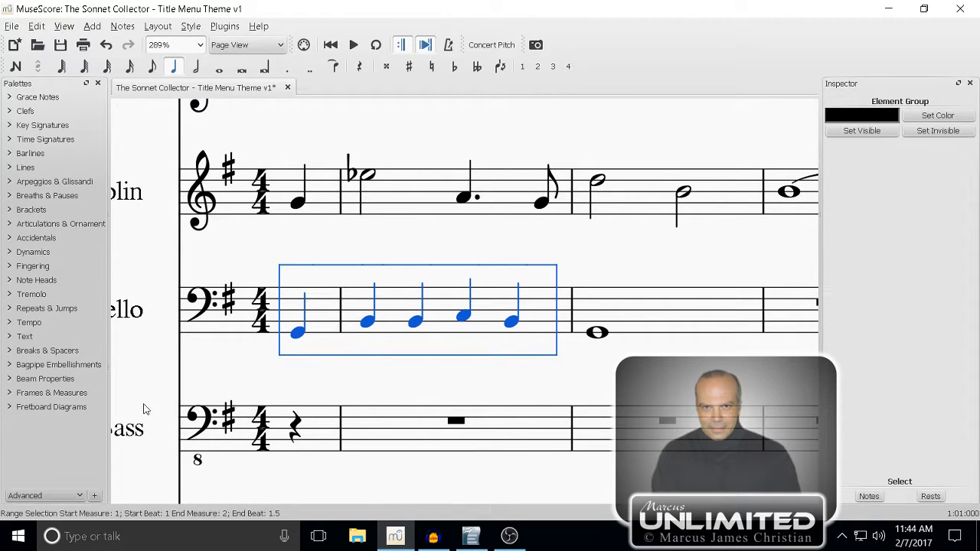
{"action": "left_click", "coordinate": [79, 496]}
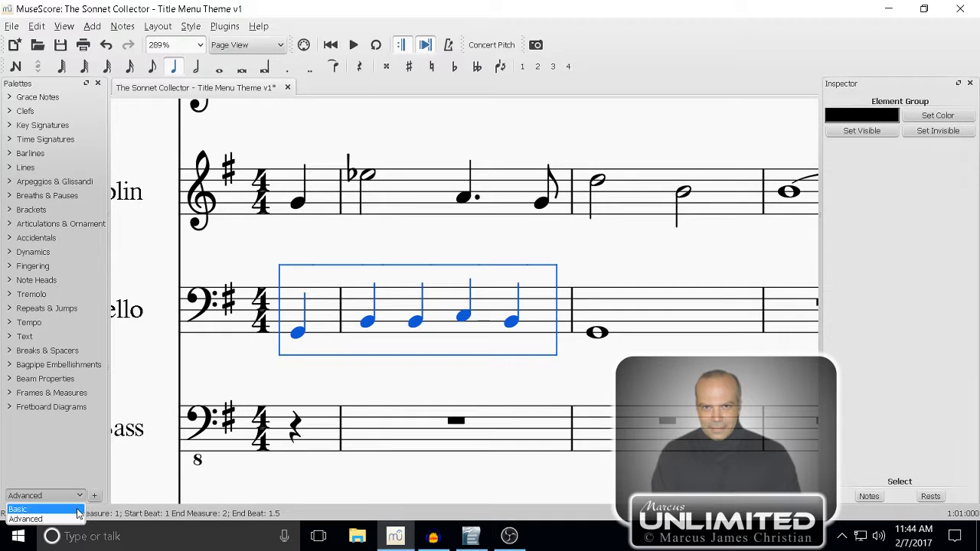
{"action": "left_click", "coordinate": [82, 509]}
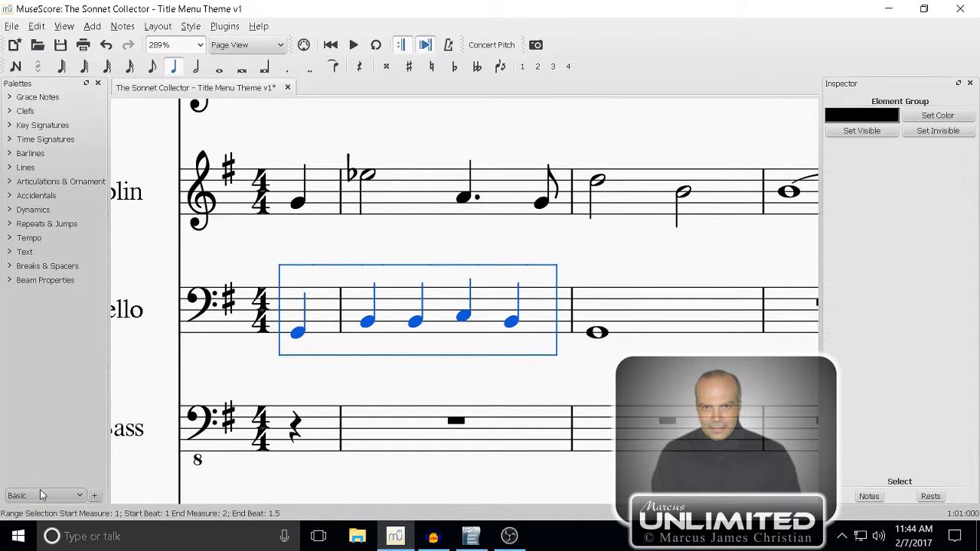
{"action": "left_click", "coordinate": [81, 496]}
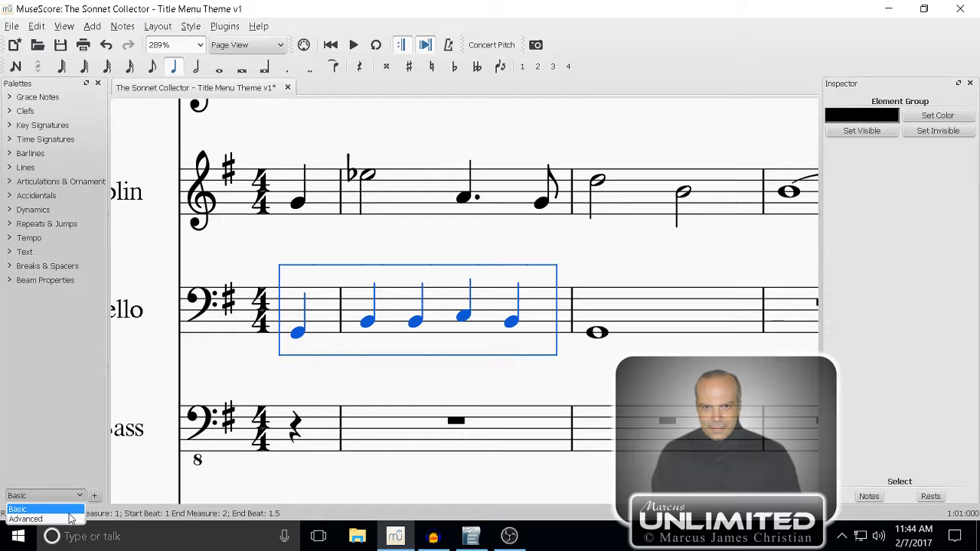
{"action": "left_click", "coordinate": [69, 517]}
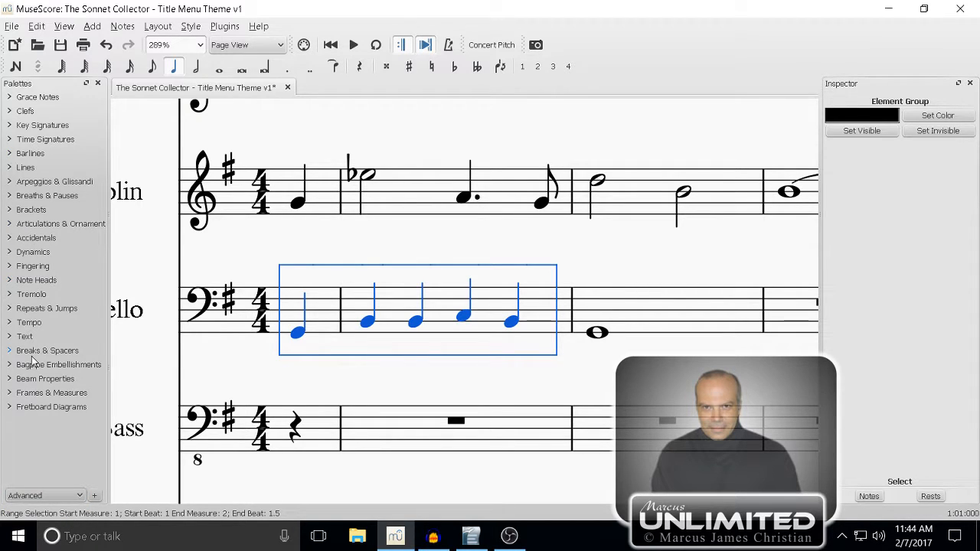
Apply staccato articulations to the five selected Violoncello quarter notes.
{"action": "left_click", "coordinate": [10, 224]}
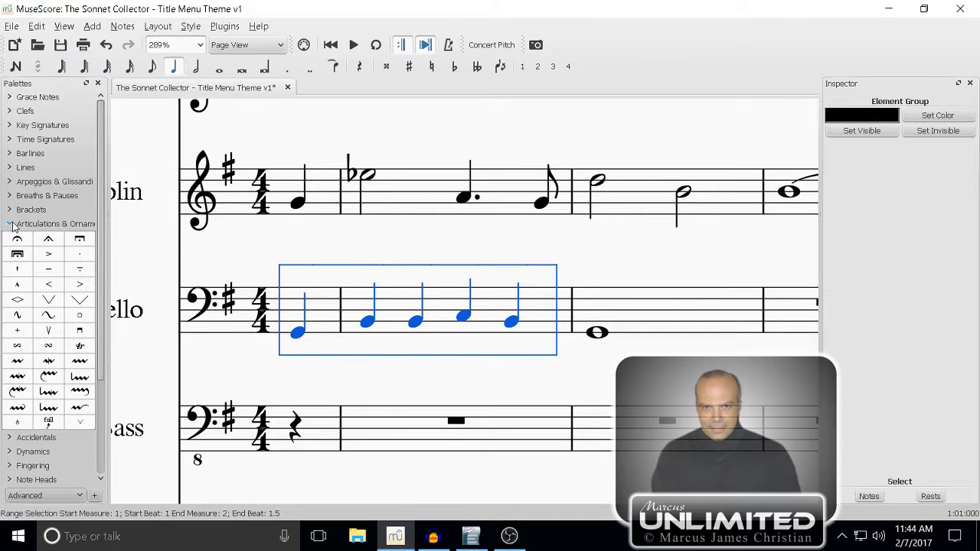
{"action": "left_click", "coordinate": [12, 224]}
{"action": "left_click", "coordinate": [11, 224]}
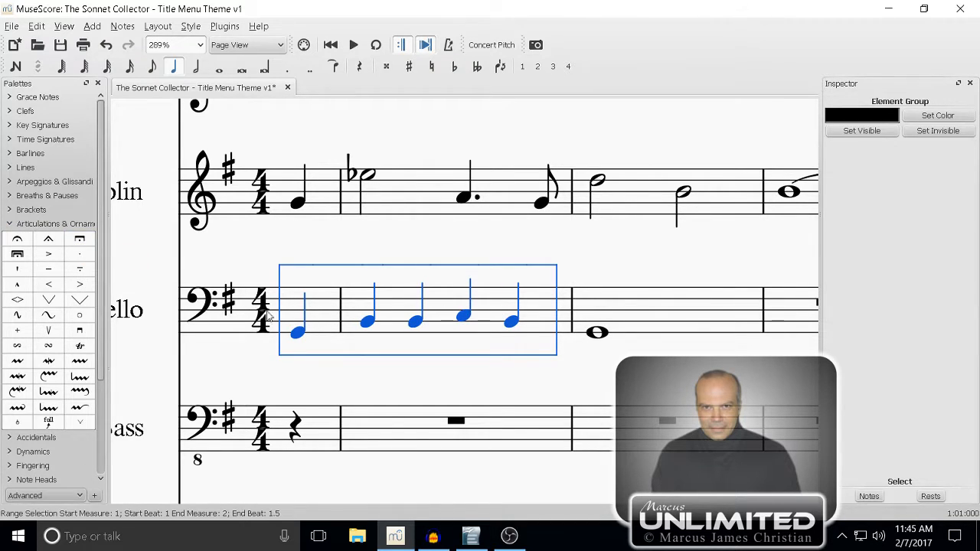
{"action": "double_click", "coordinate": [87, 259]}
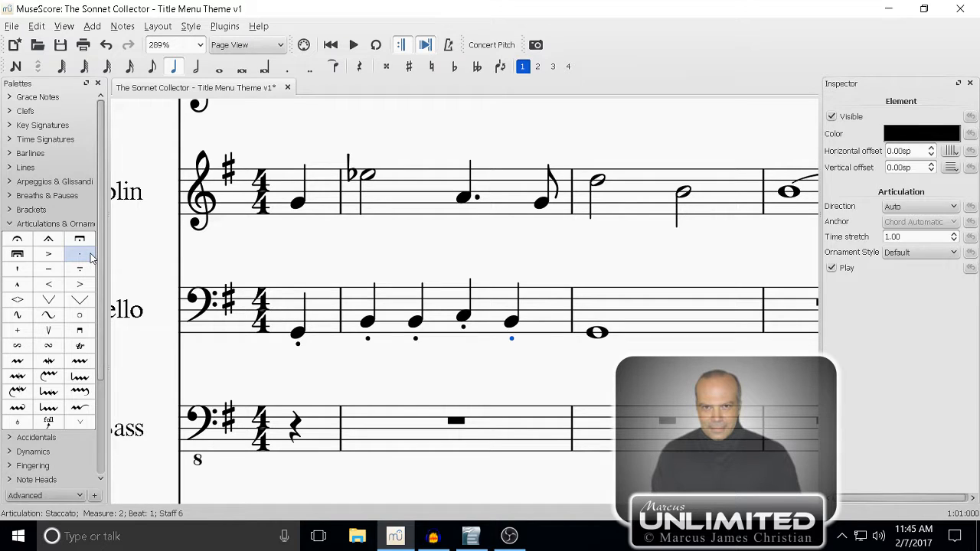
Undo and reapply the staccatos on the Violoncello's five quarter notes, play back the score to hear them, and stop playback.
{"action": "key", "text": "ctrl+z"}
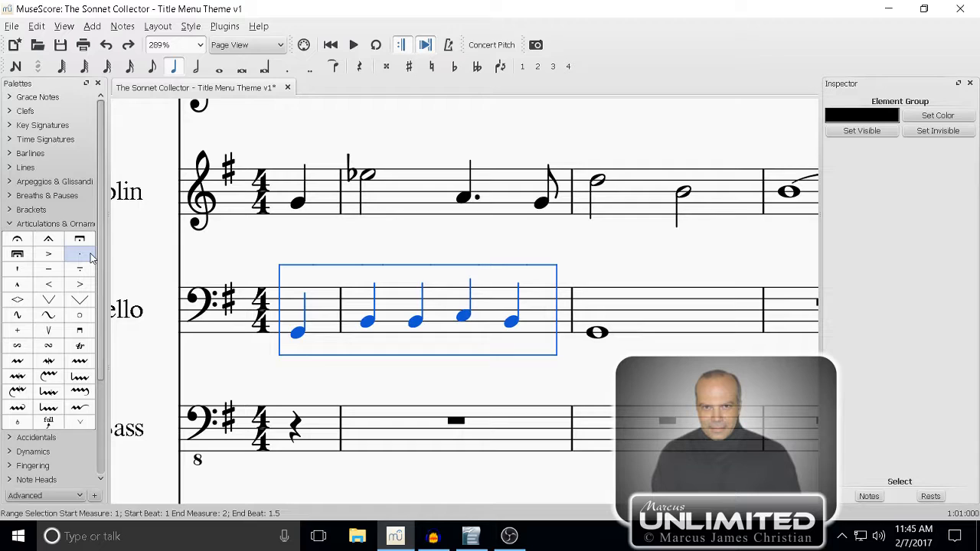
{"action": "double_click", "coordinate": [90, 255]}
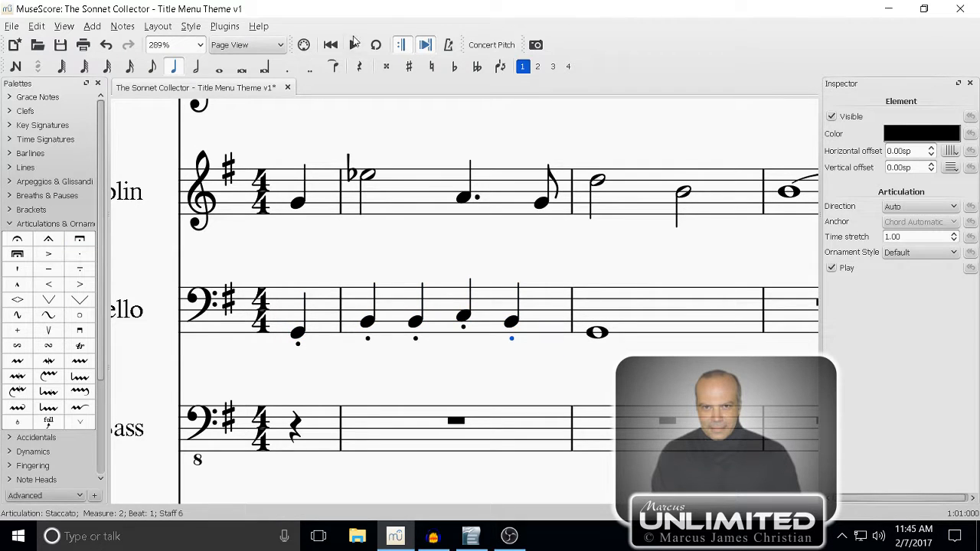
{"action": "left_click", "coordinate": [355, 46]}
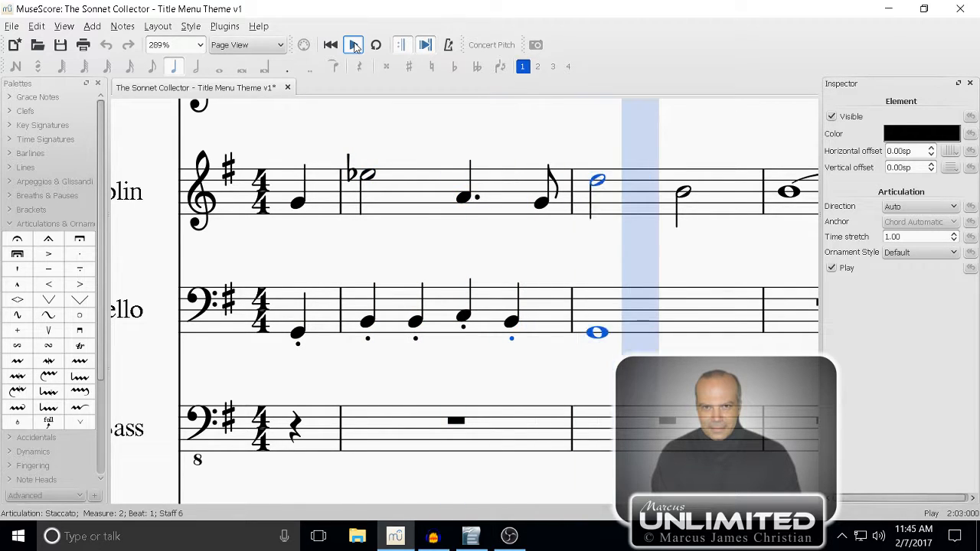
{"action": "left_click", "coordinate": [354, 46]}
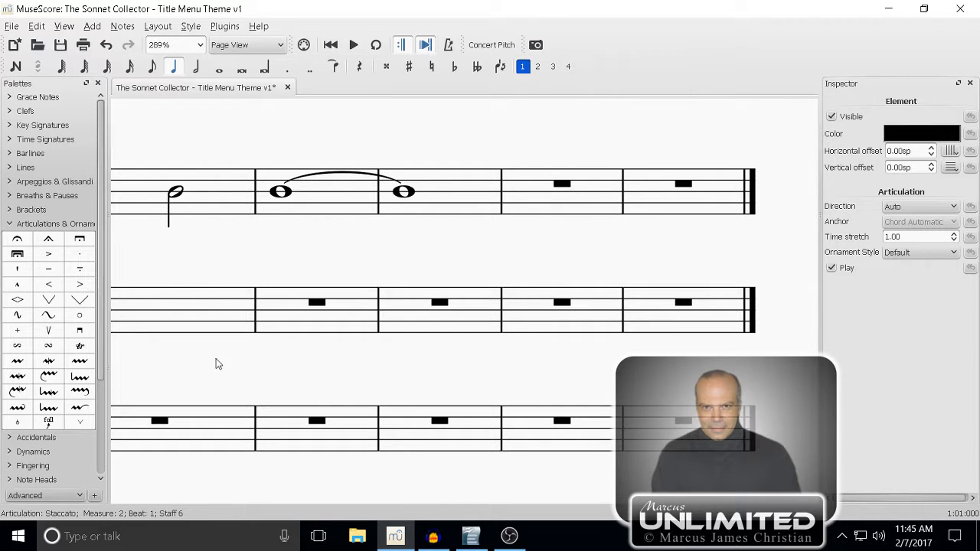
Enter a double whole note G1 in the Double Bass, starting in the measure where the Violin's tied whole notes begin.
{"action": "left_click_drag", "start_coordinate": [197, 382], "coordinate": [639, 331]}
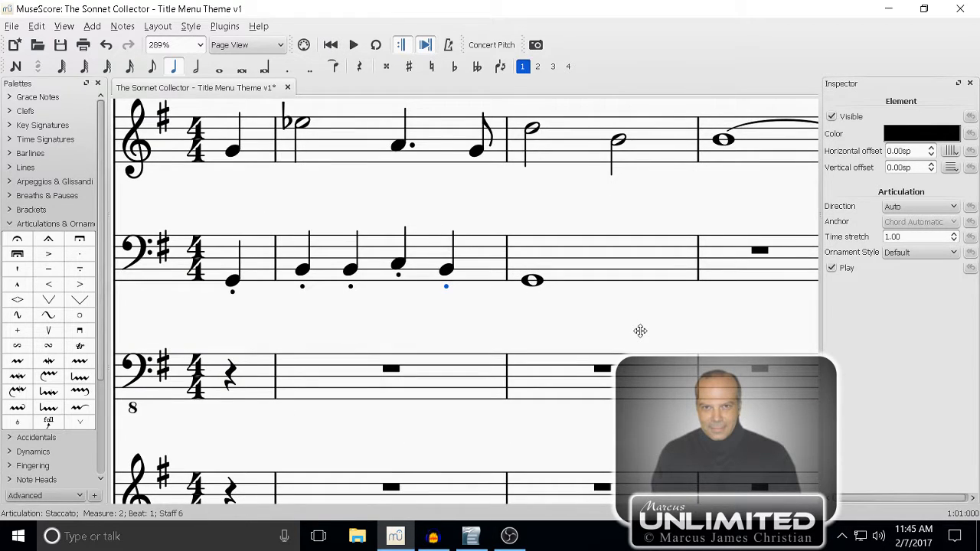
{"action": "left_click_drag", "start_coordinate": [454, 428], "coordinate": [569, 355]}
{"action": "left_click_drag", "start_coordinate": [529, 361], "coordinate": [559, 391]}
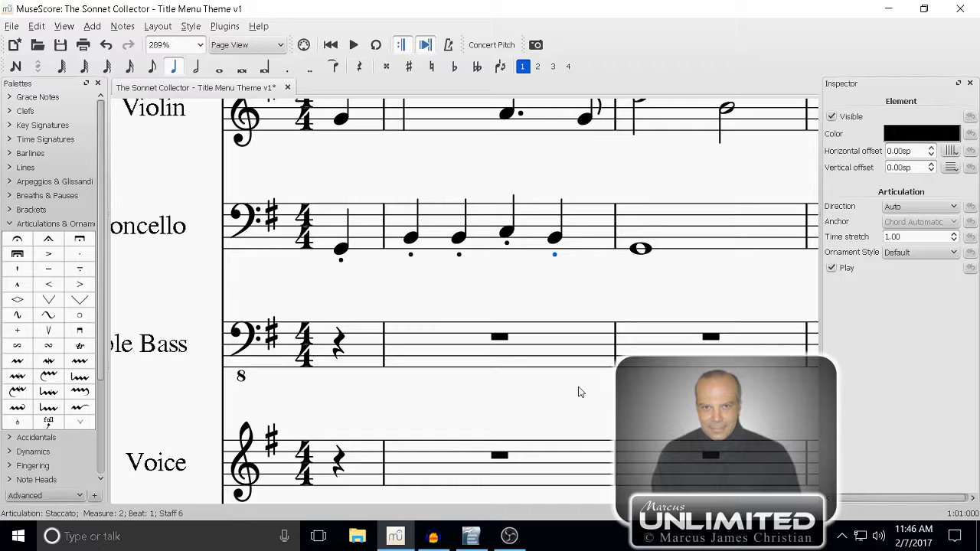
{"action": "left_click", "coordinate": [721, 383]}
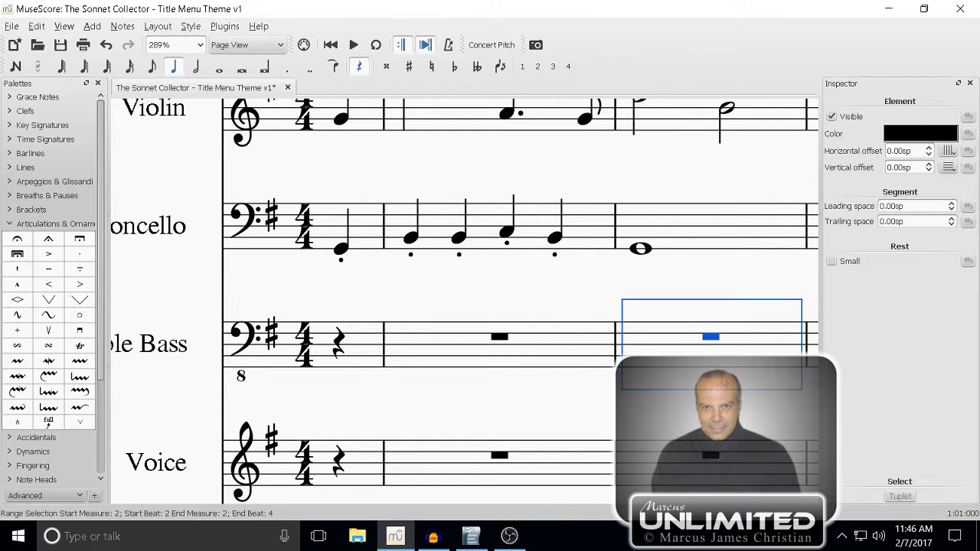
{"action": "left_click_drag", "start_coordinate": [724, 411], "coordinate": [382, 439]}
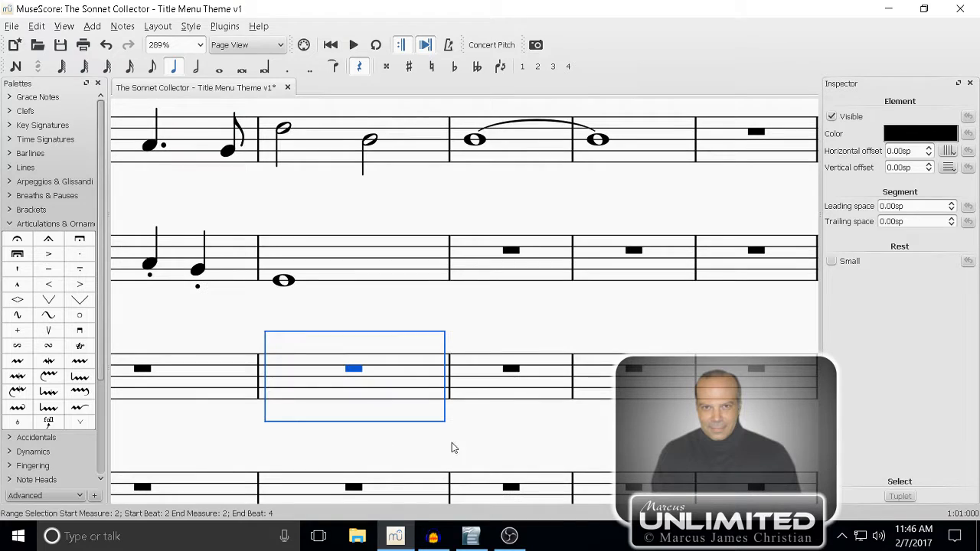
{"action": "key", "text": "Escape"}
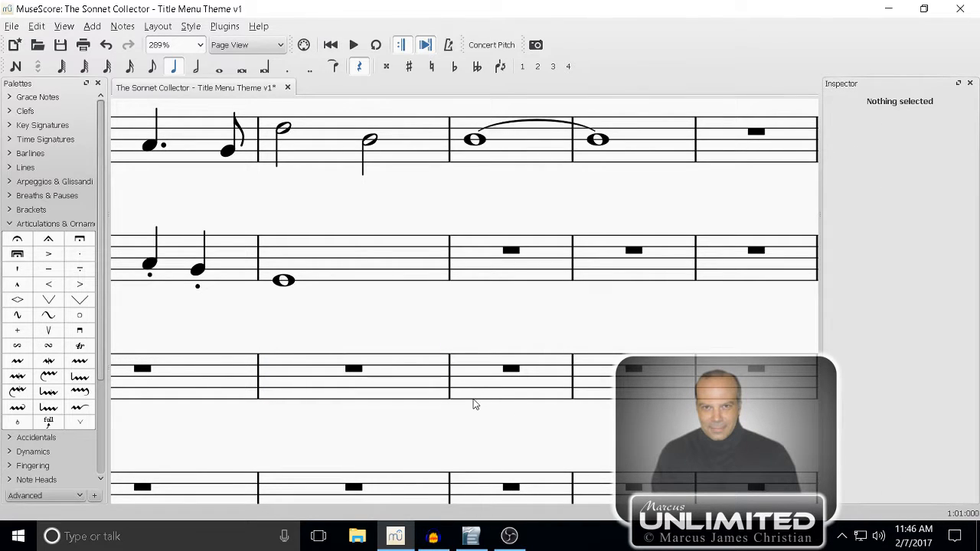
{"action": "left_click", "coordinate": [244, 68]}
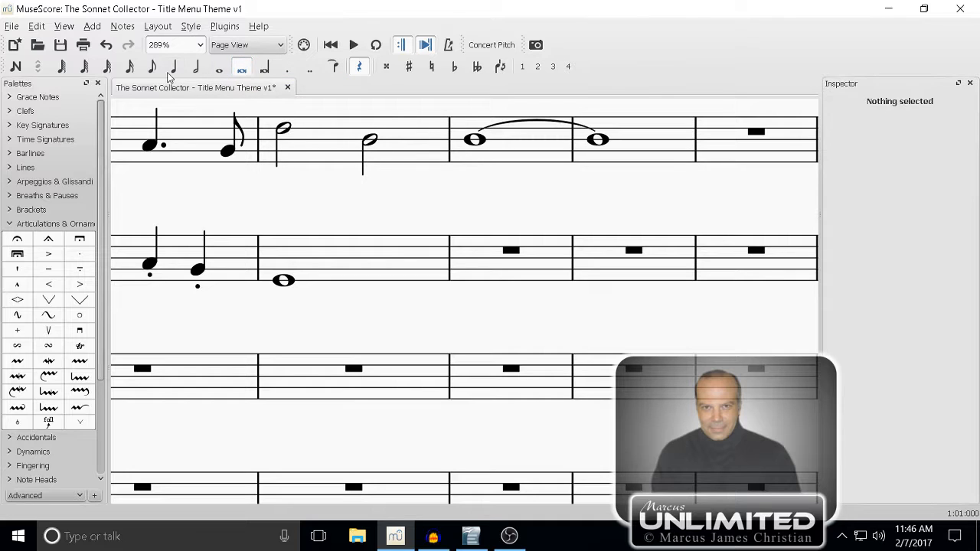
{"action": "key", "text": "n"}
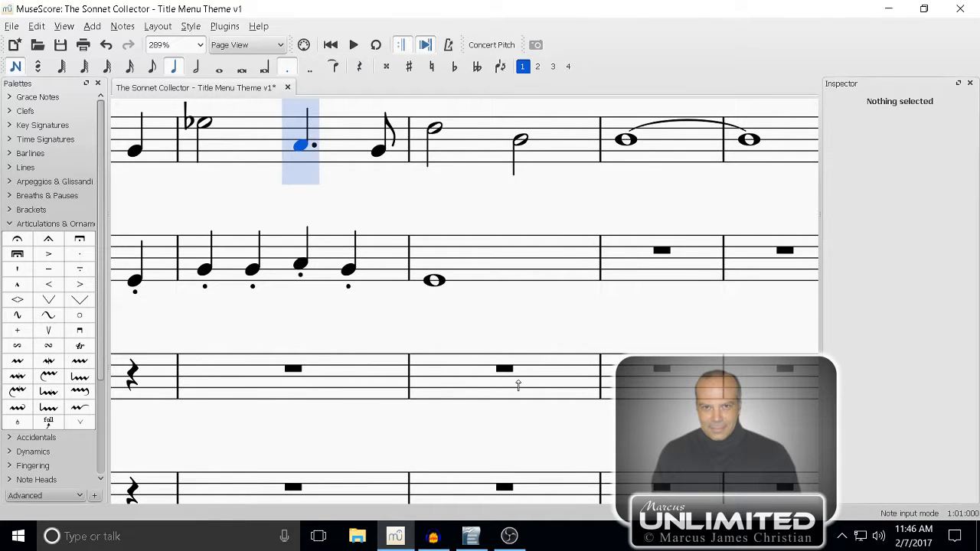
{"action": "left_click", "coordinate": [244, 71]}
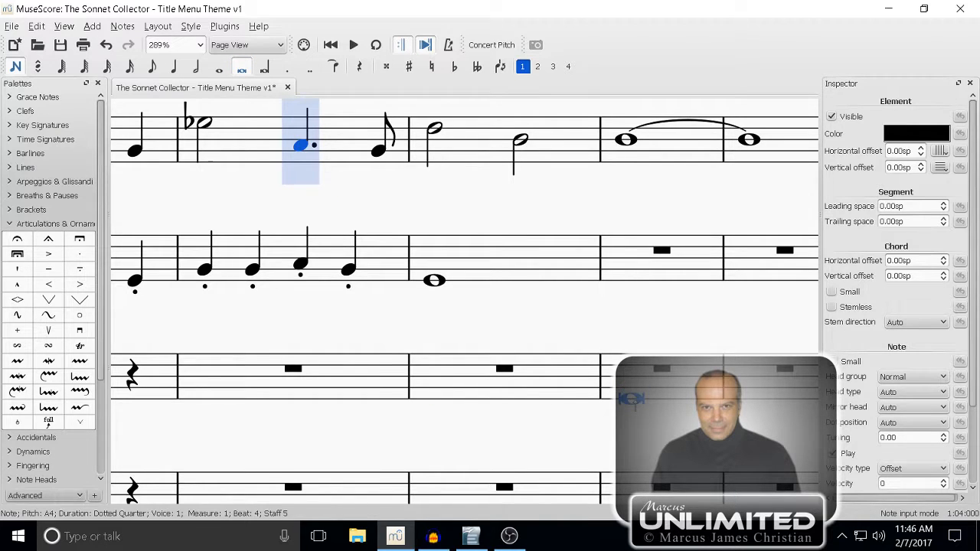
{"action": "left_click", "coordinate": [634, 404]}
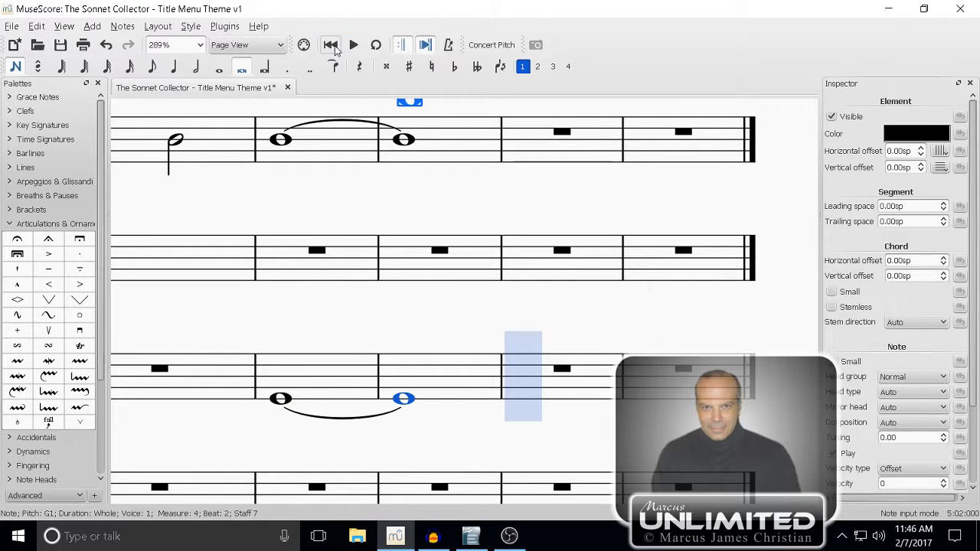
Play back the score to hear the new Double Bass note under the Violin and Violoncello, and stop playback.
{"action": "left_click", "coordinate": [354, 46]}
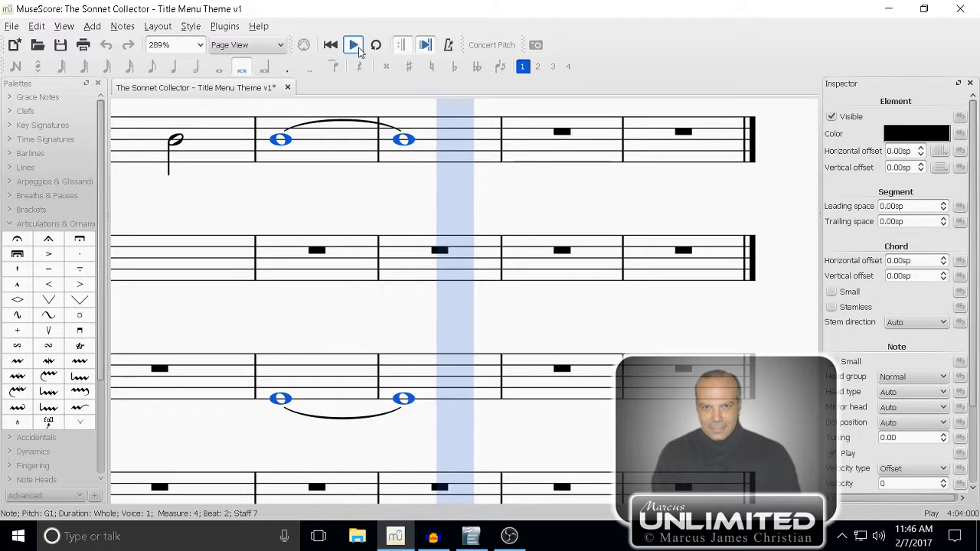
{"action": "left_click", "coordinate": [356, 47]}
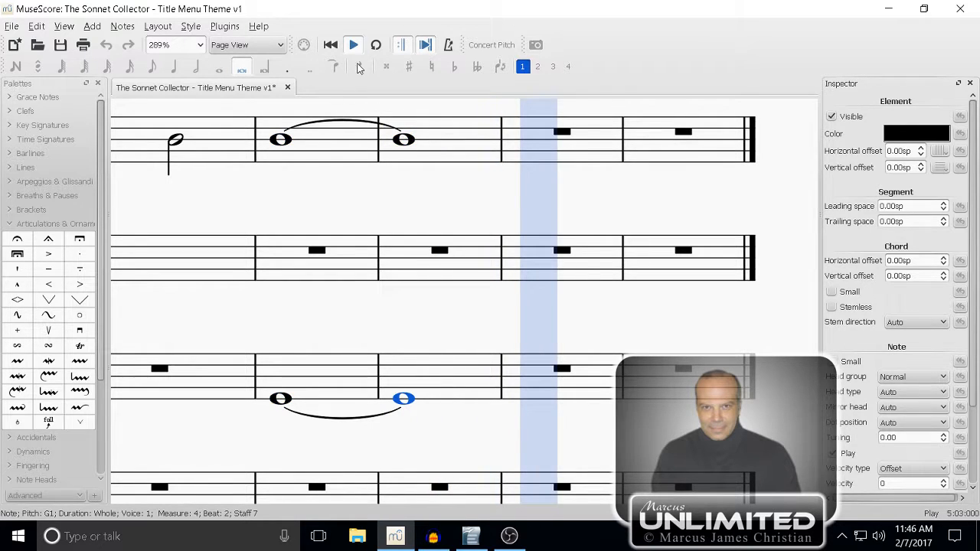
{"action": "left_click", "coordinate": [352, 45]}
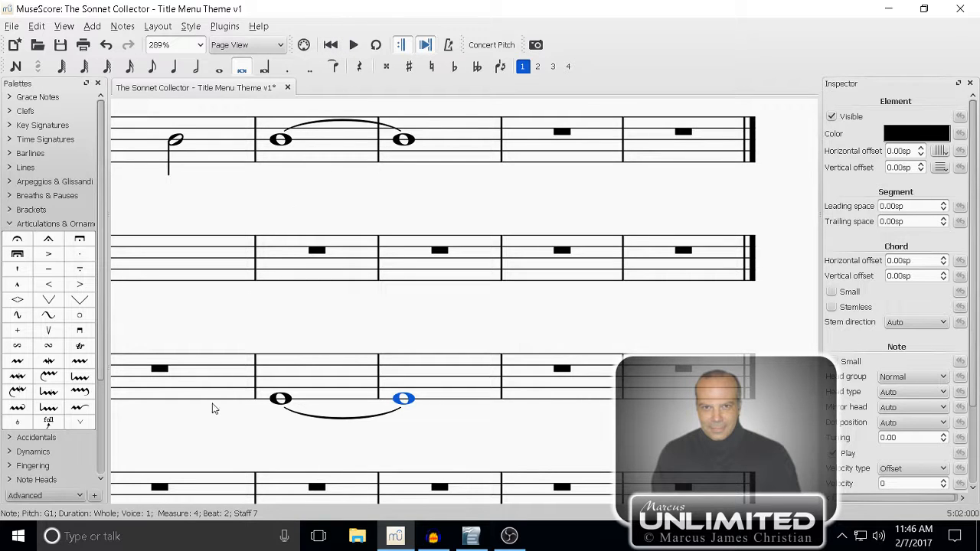
Save the title menu theme score with the new Violoncello staccatos and Double Bass note.
{"action": "left_click_drag", "start_coordinate": [221, 409], "coordinate": [470, 219]}
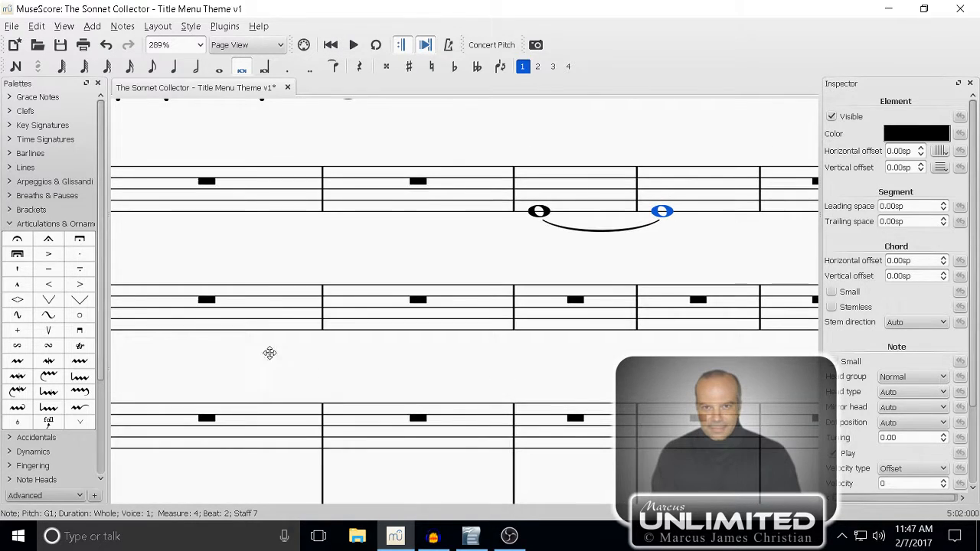
{"action": "left_click_drag", "start_coordinate": [268, 352], "coordinate": [583, 381]}
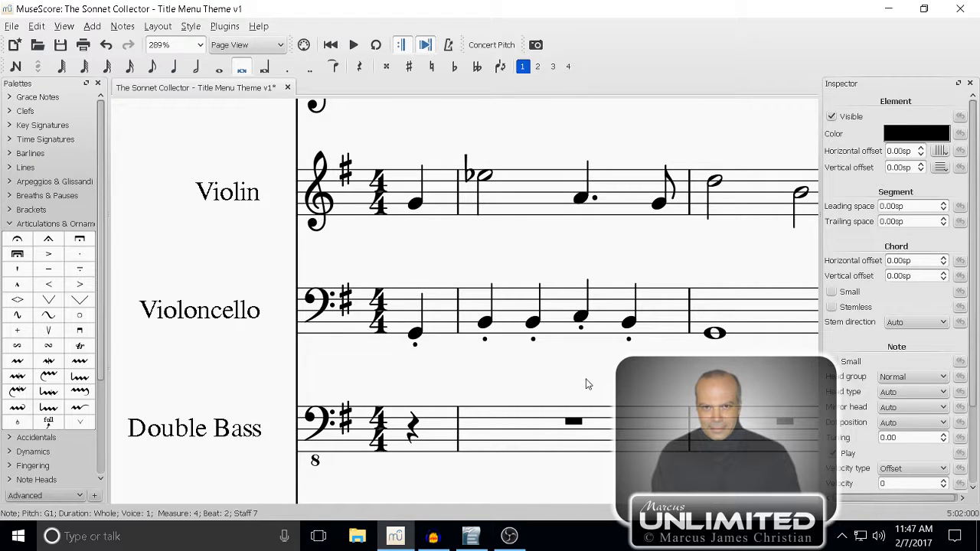
{"action": "left_click_drag", "start_coordinate": [576, 380], "coordinate": [533, 166]}
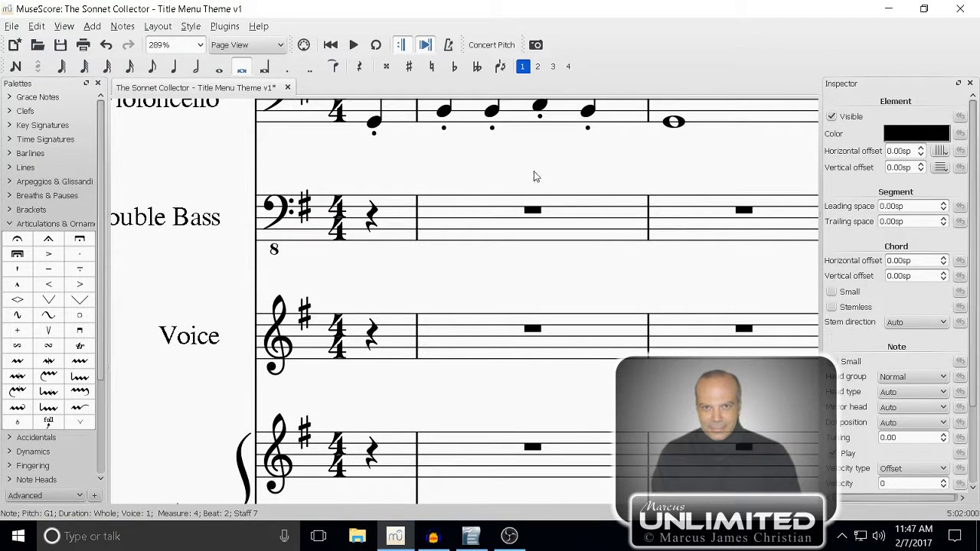
{"action": "left_click_drag", "start_coordinate": [506, 275], "coordinate": [470, 325]}
{"action": "left_click_drag", "start_coordinate": [450, 179], "coordinate": [450, 420]}
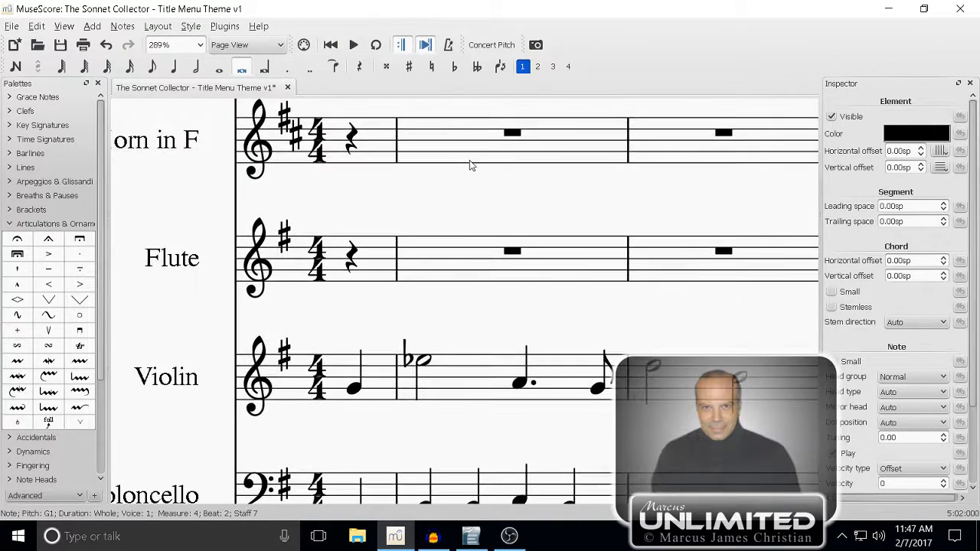
{"action": "left_click_drag", "start_coordinate": [472, 164], "coordinate": [485, 405]}
{"action": "left_click_drag", "start_coordinate": [474, 164], "coordinate": [534, 291]}
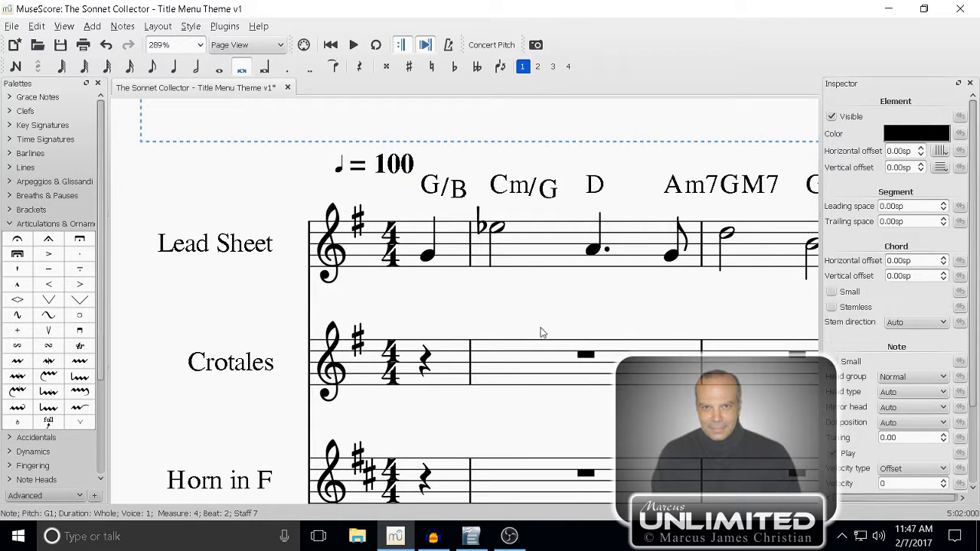
{"action": "key", "text": "ctrl+s"}
{"action": "left_click_drag", "start_coordinate": [565, 296], "coordinate": [466, 270]}
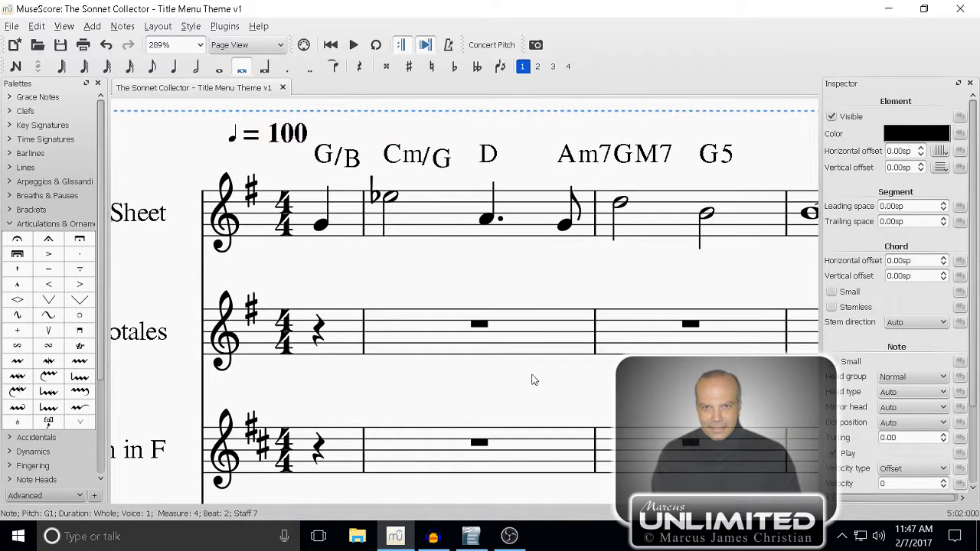